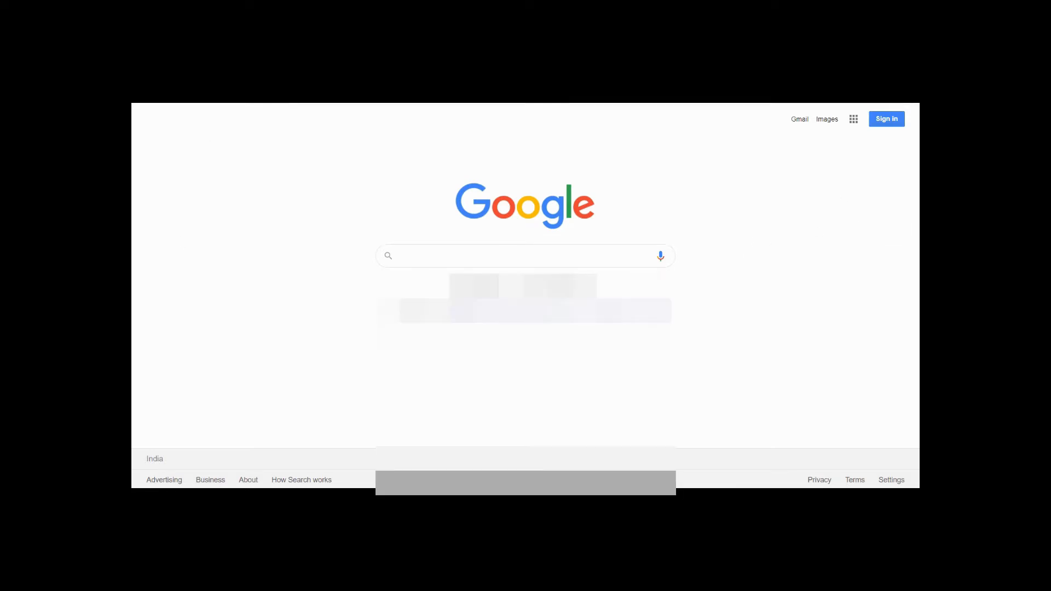
# Search Google for canva and open the Canva website from the results.
pyautogui.click(467, 258)
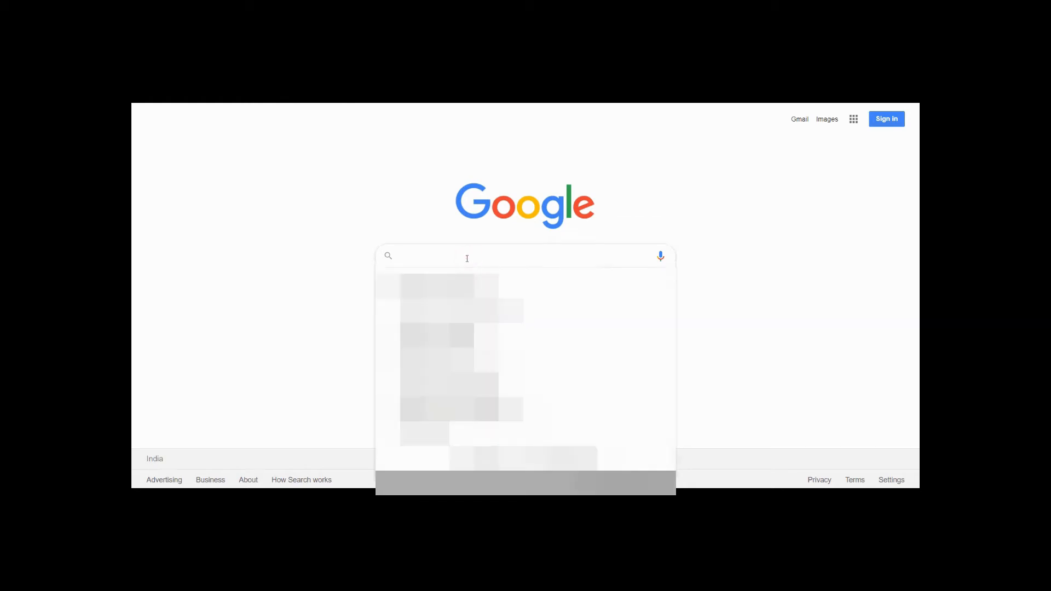
pyautogui.write('ca')
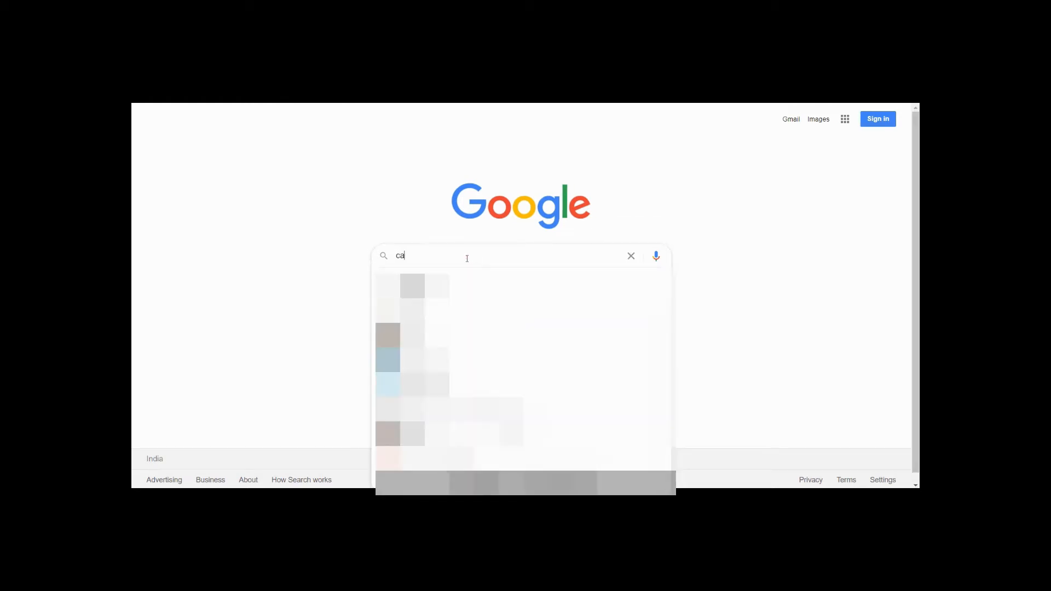
pyautogui.write('nva')
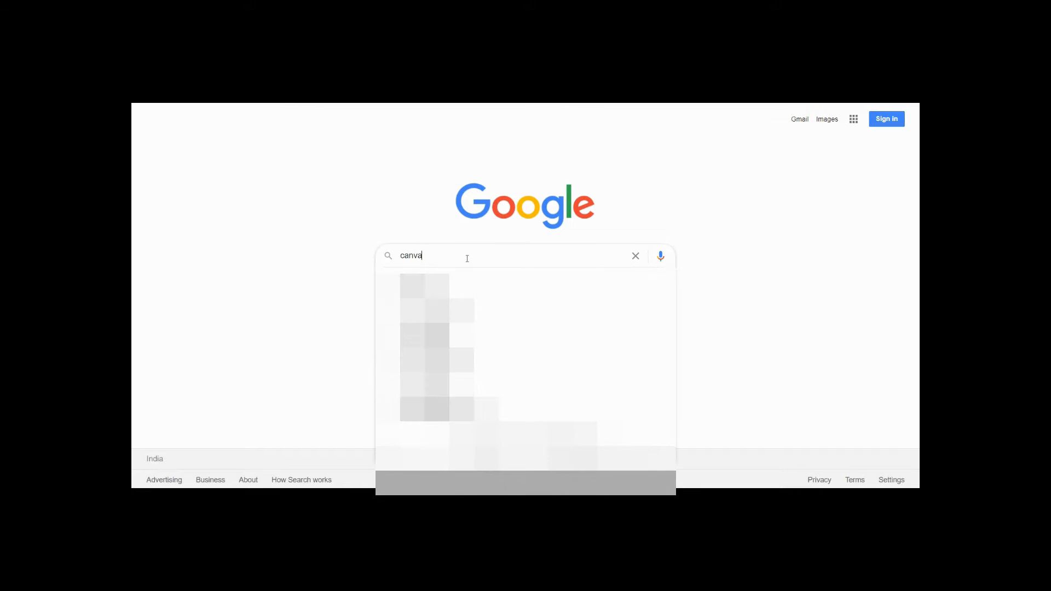
pyautogui.press('Return')
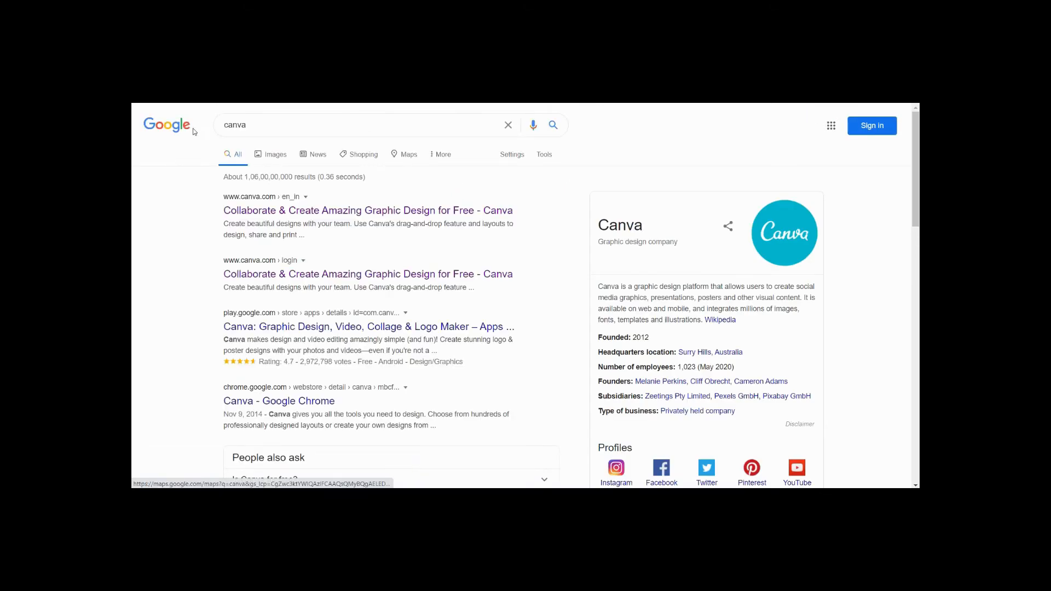
pyautogui.click(263, 199)
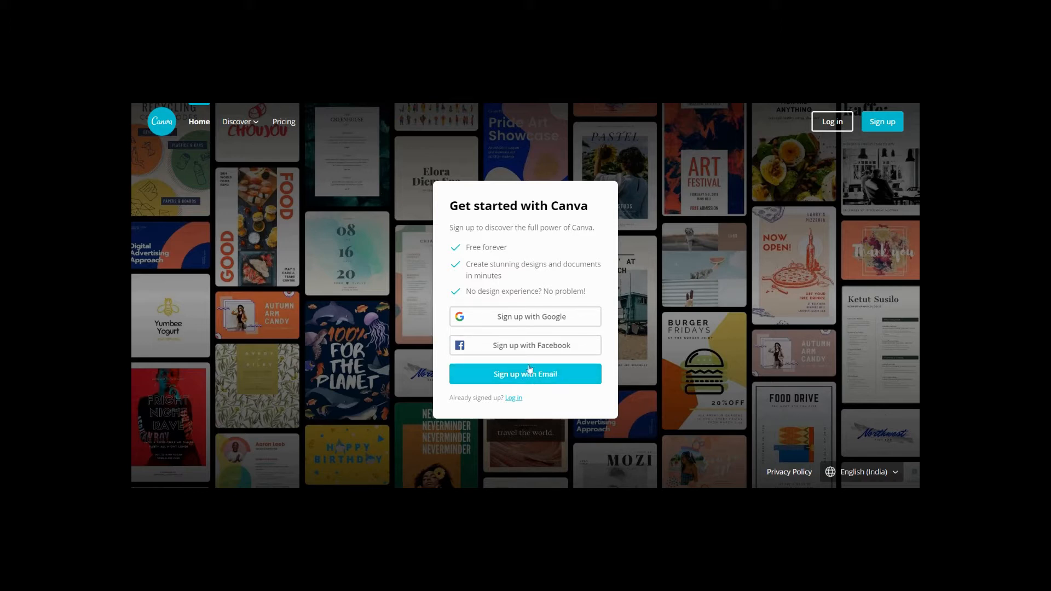
# Open the e-mail sign-up form and look over its name, e-mail and password fields.
pyautogui.click(514, 380)
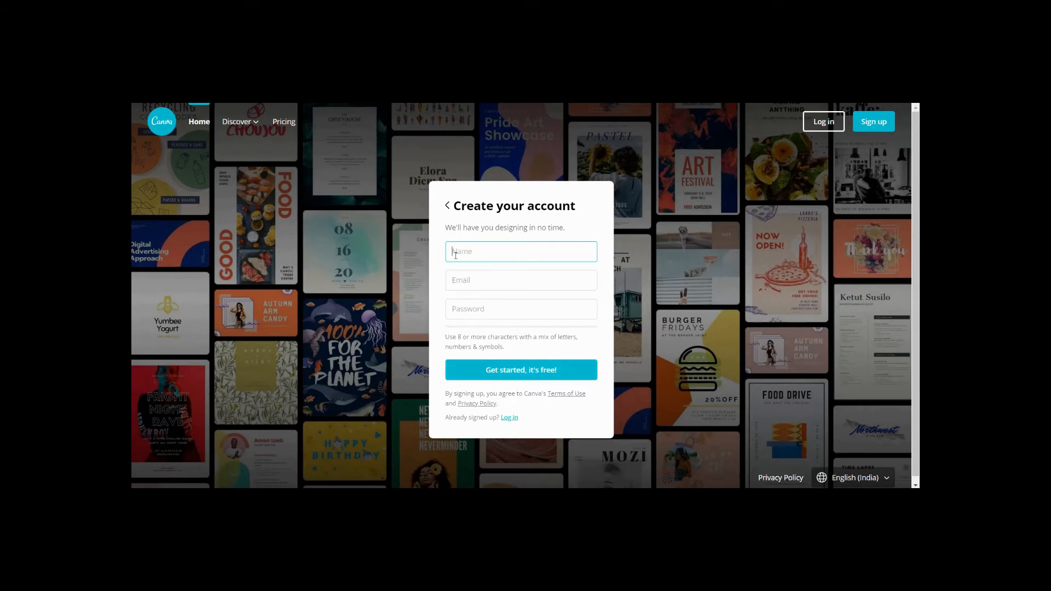
pyautogui.click(461, 279)
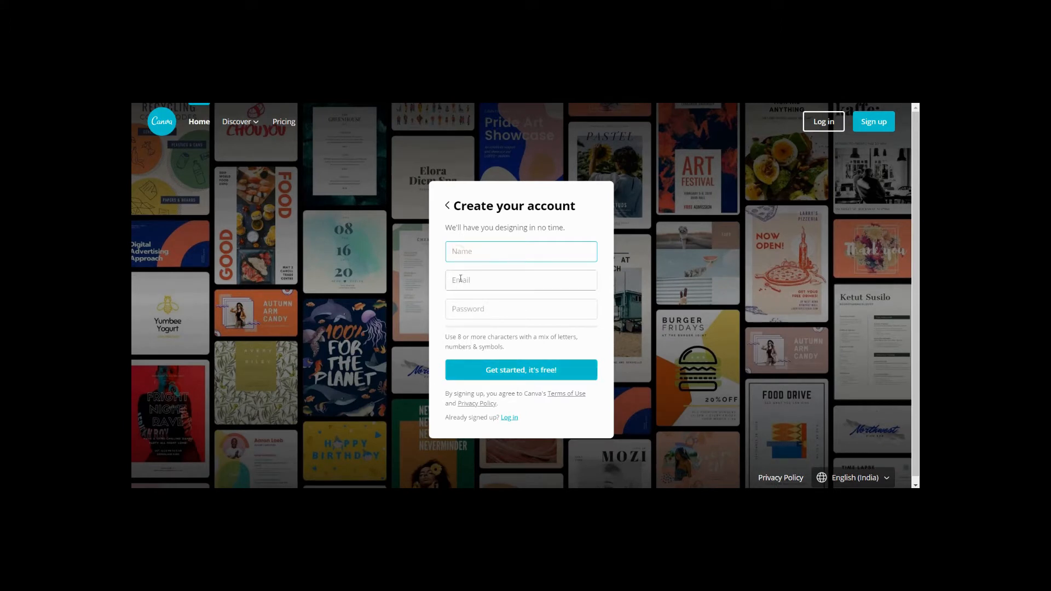
pyautogui.click(466, 307)
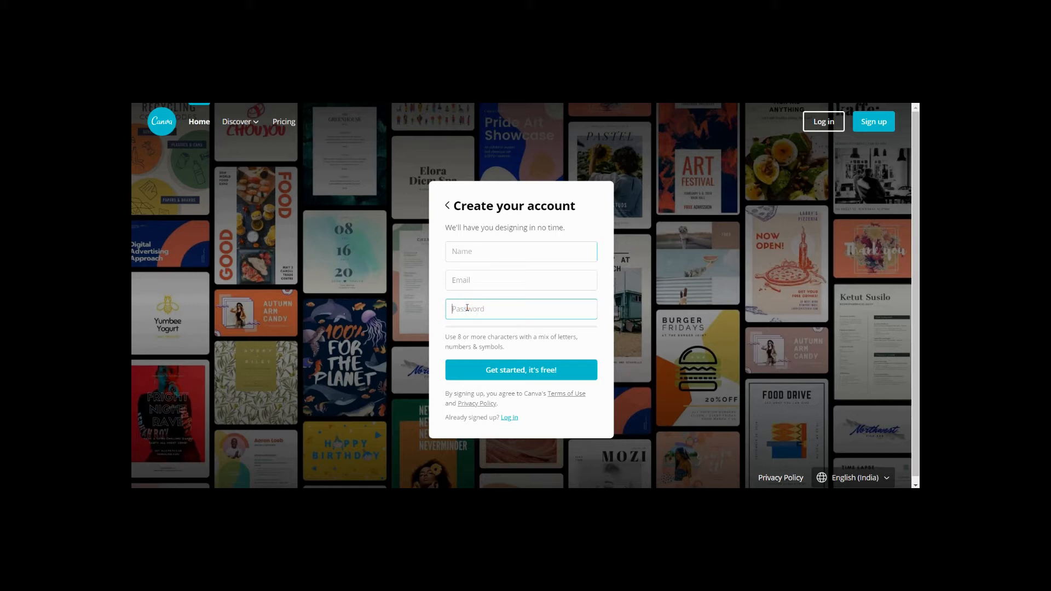
pyautogui.click(452, 309)
# Log in with an existing Google account and dismiss the presentation templates tip and the Canva Pro offer.
pyautogui.click(507, 417)
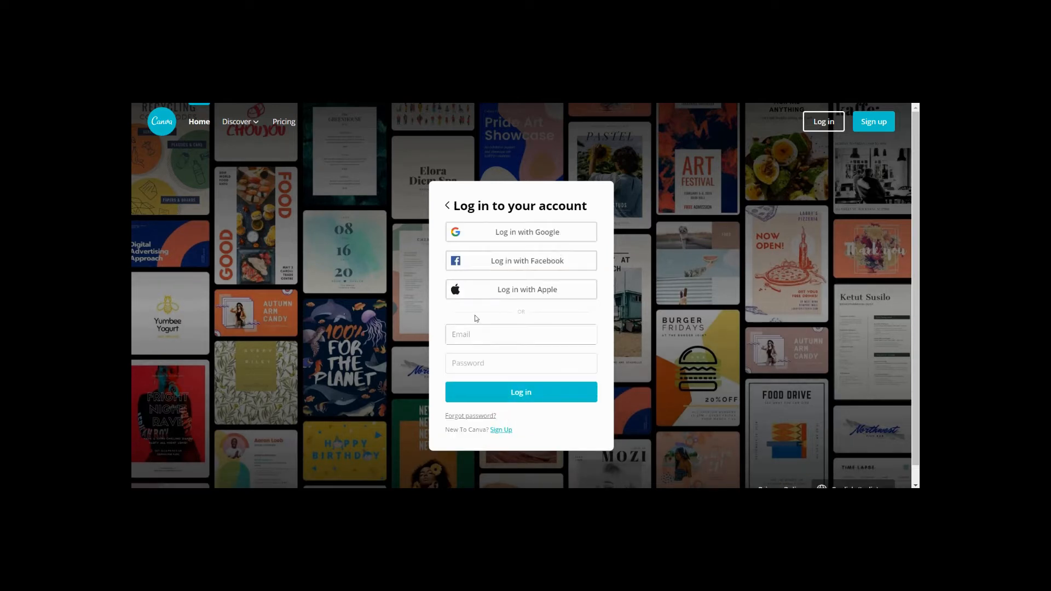
pyautogui.click(522, 239)
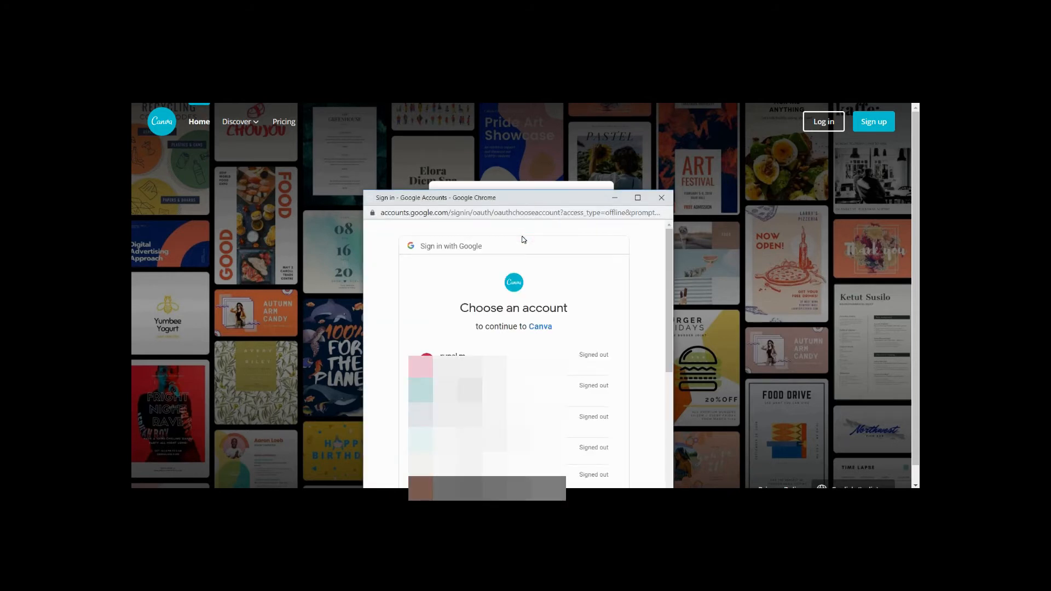
pyautogui.click(459, 373)
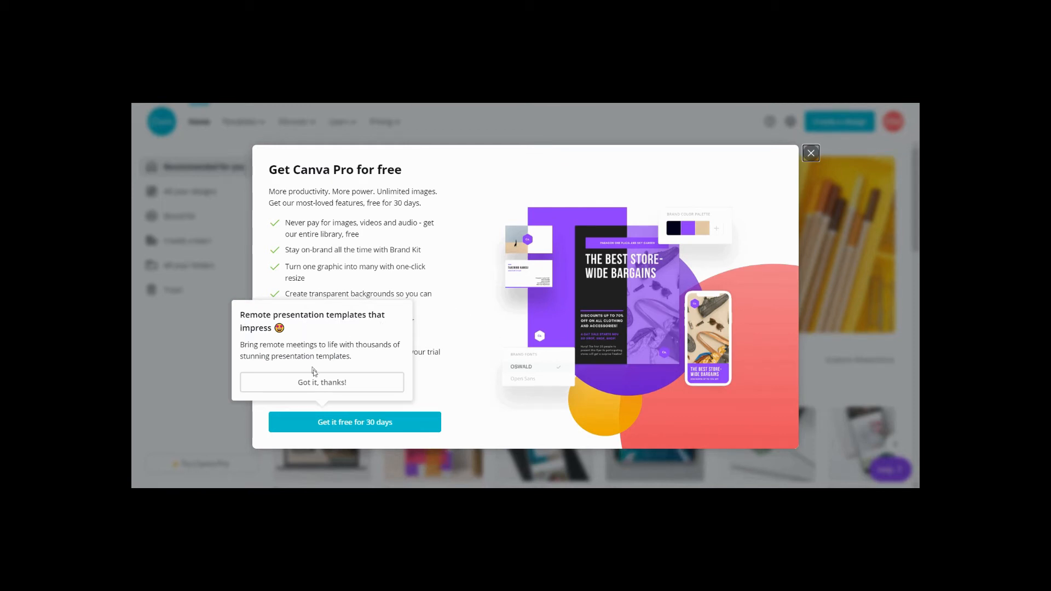
pyautogui.click(323, 381)
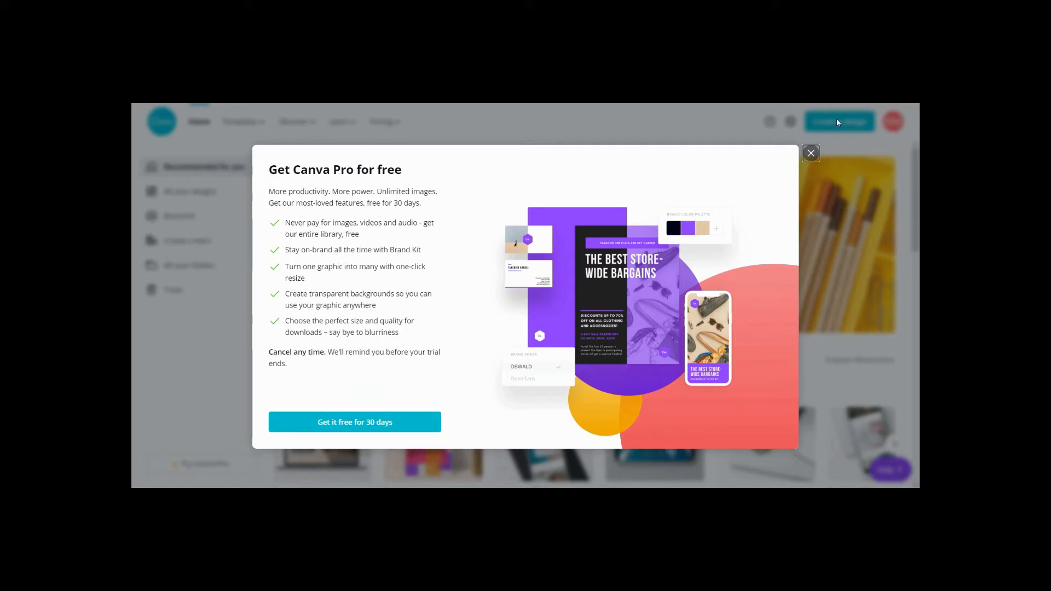
pyautogui.click(812, 154)
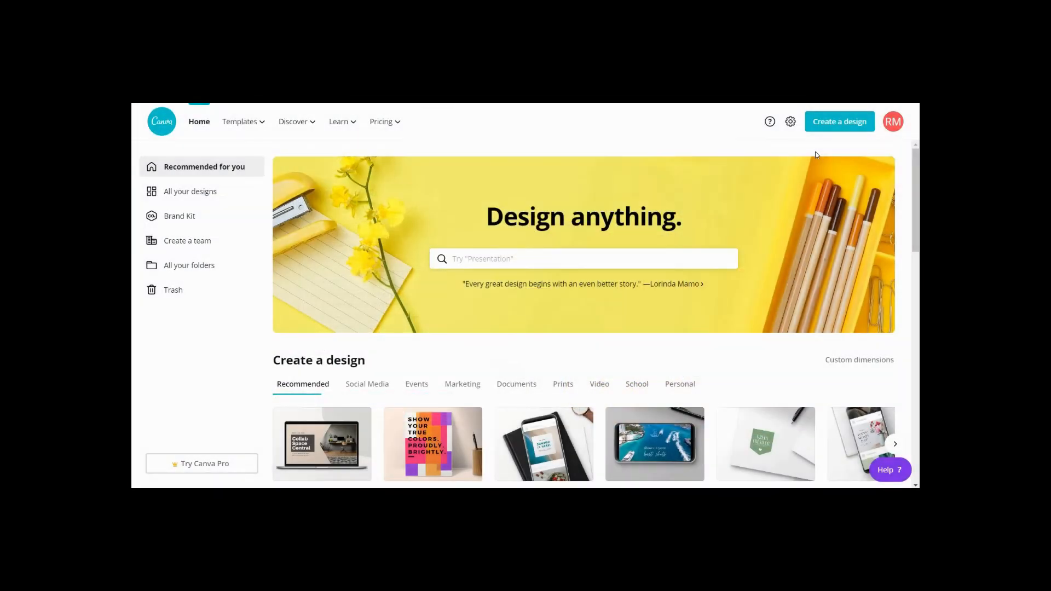
# Create a new Poster design and search its templates for food.
pyautogui.scroll(-2, 508, 326)
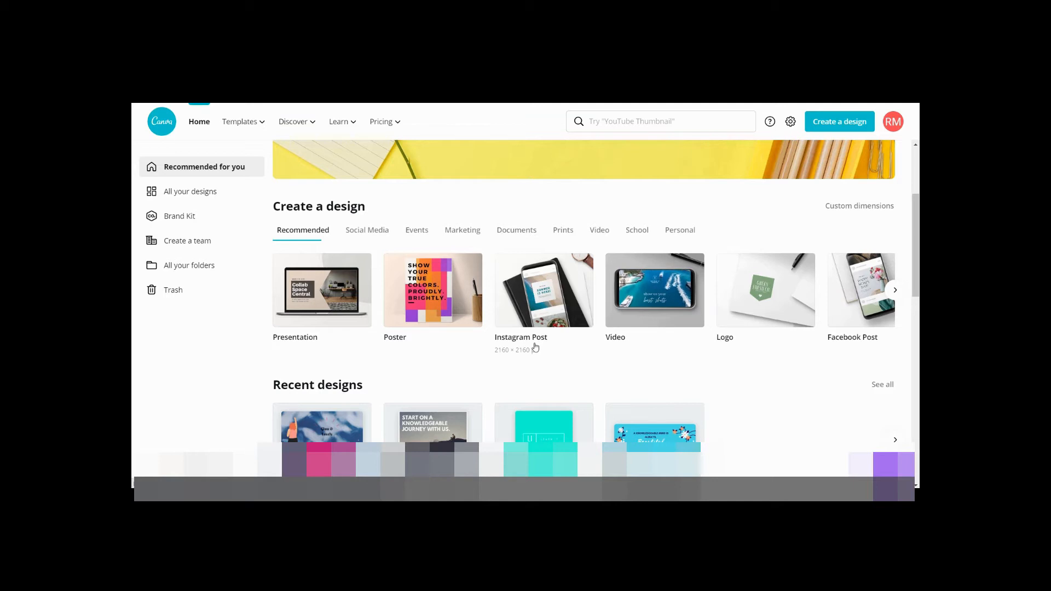
pyautogui.click(472, 350)
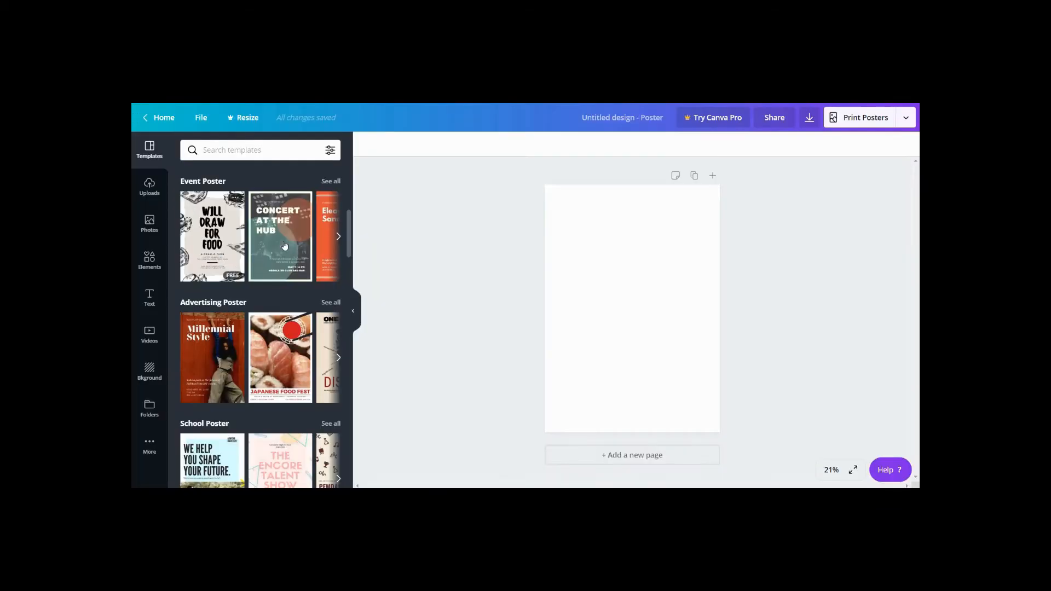
pyautogui.click(285, 149)
pyautogui.write('food')
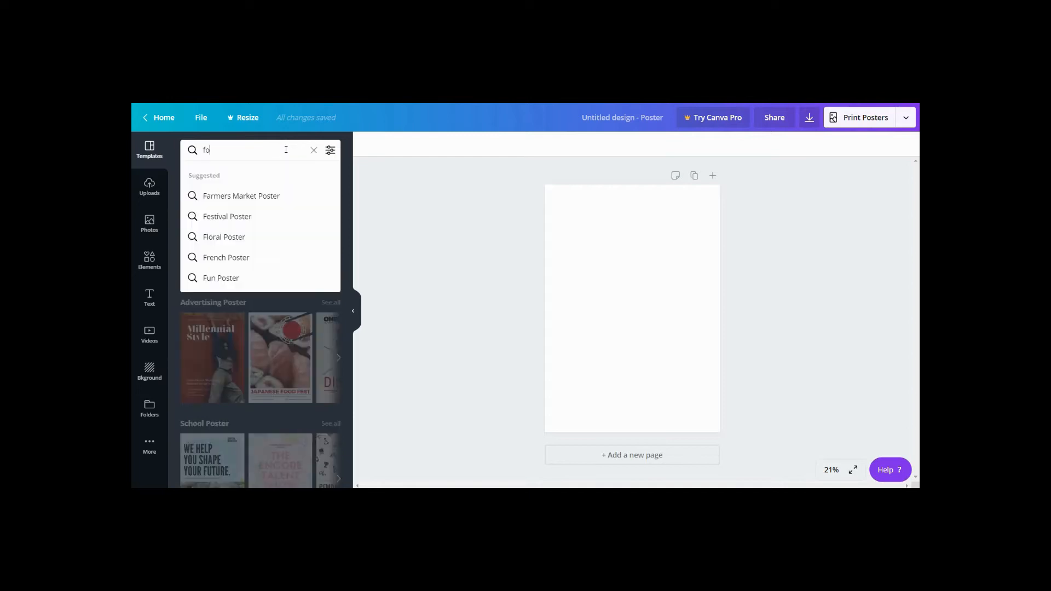
pyautogui.press('Return')
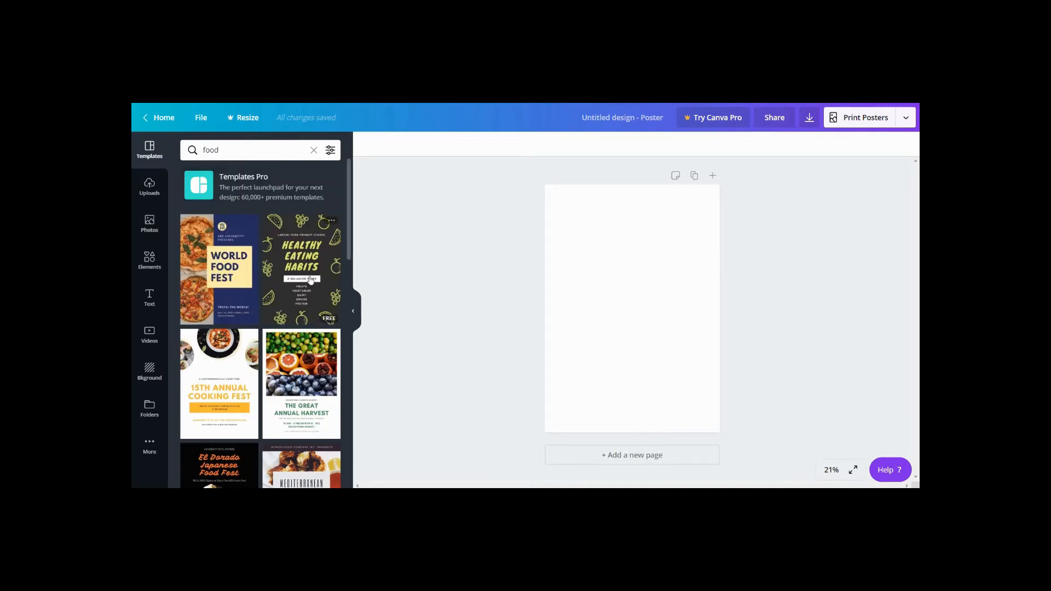
# Browse the food templates and apply the free Healthy Eating Habits template to the blank poster.
pyautogui.scroll(-1, 315, 276)
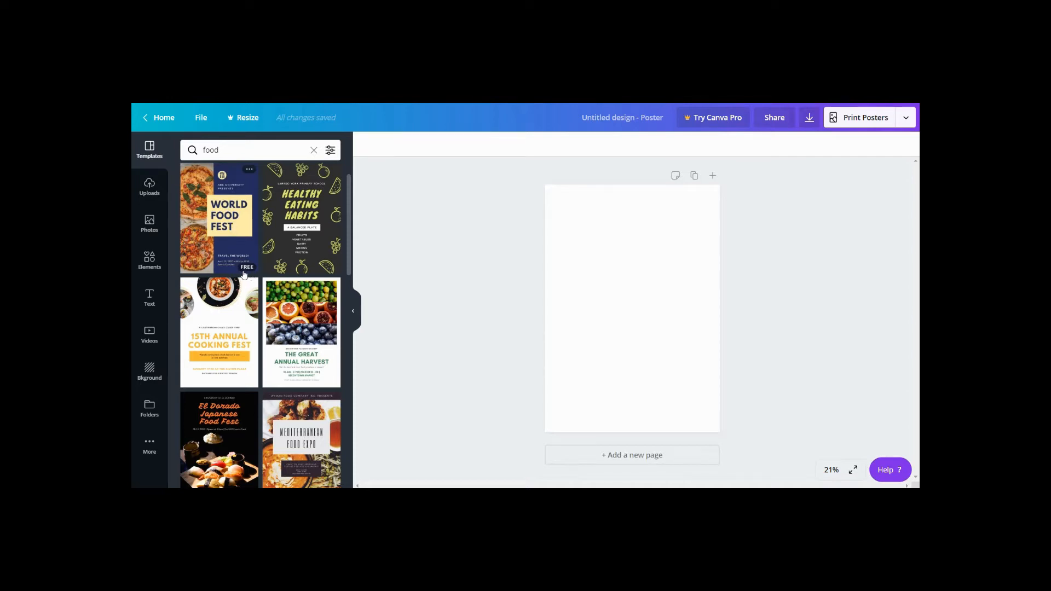
pyautogui.scroll(-3, 293, 331)
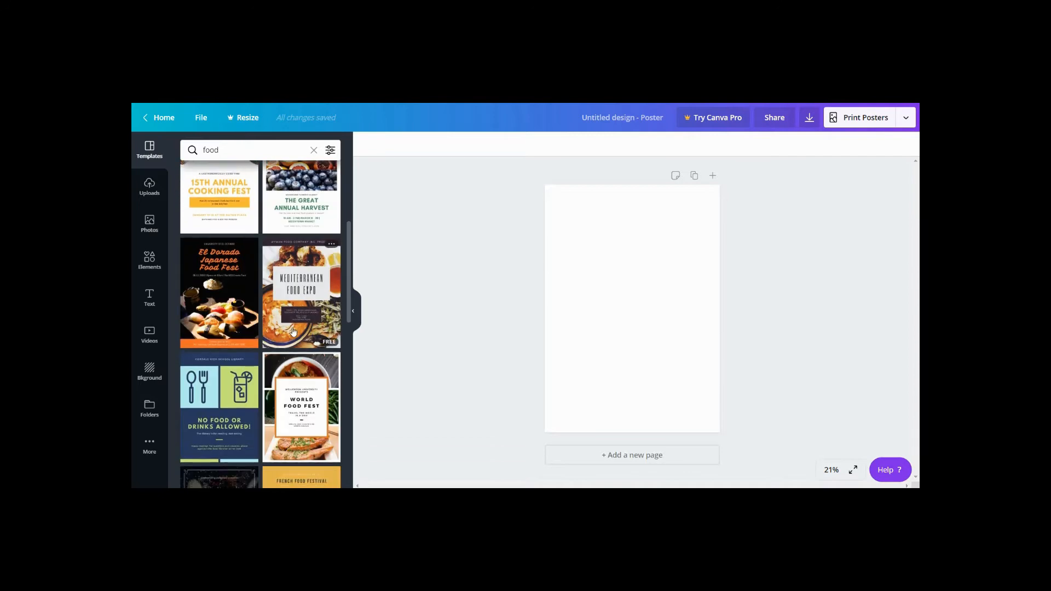
pyautogui.scroll(-2, 293, 331)
pyautogui.scroll(-1, 279, 346)
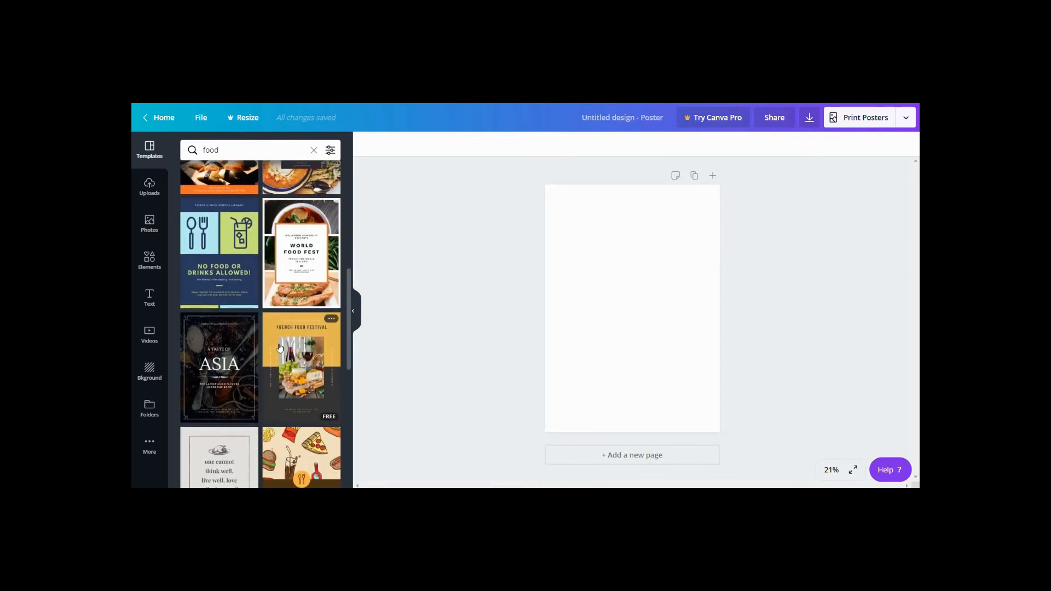
pyautogui.scroll(-2, 279, 346)
pyautogui.scroll(-2, 279, 346)
pyautogui.scroll(8, 279, 346)
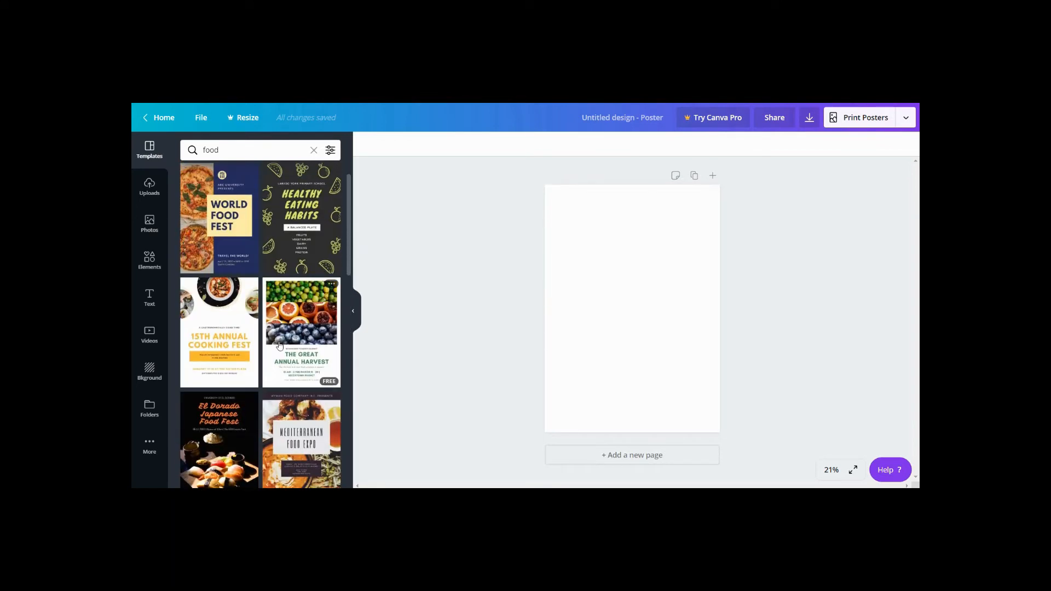
pyautogui.scroll(1, 279, 346)
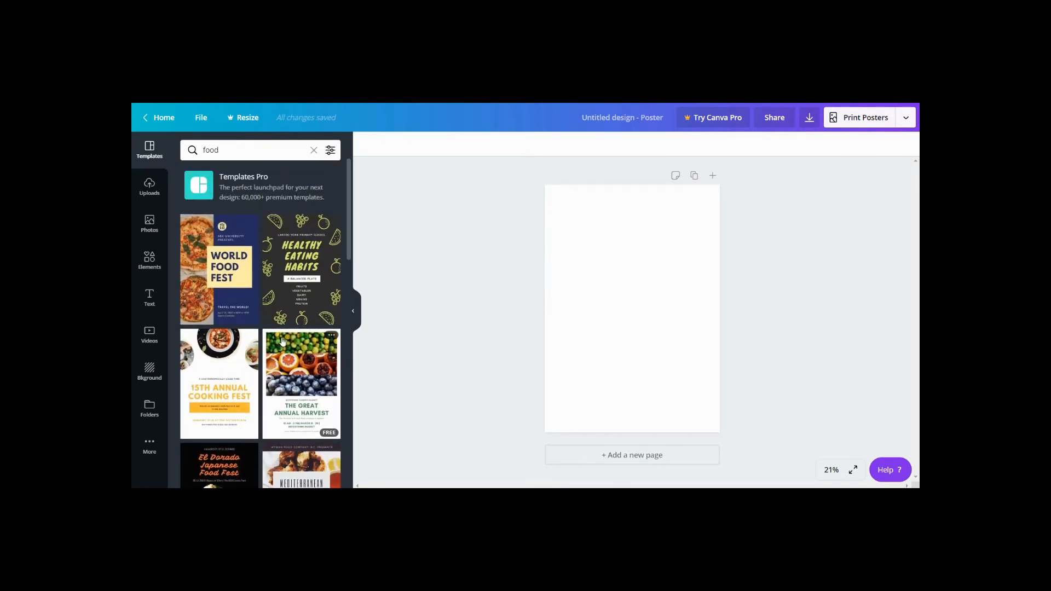
pyautogui.click(305, 269)
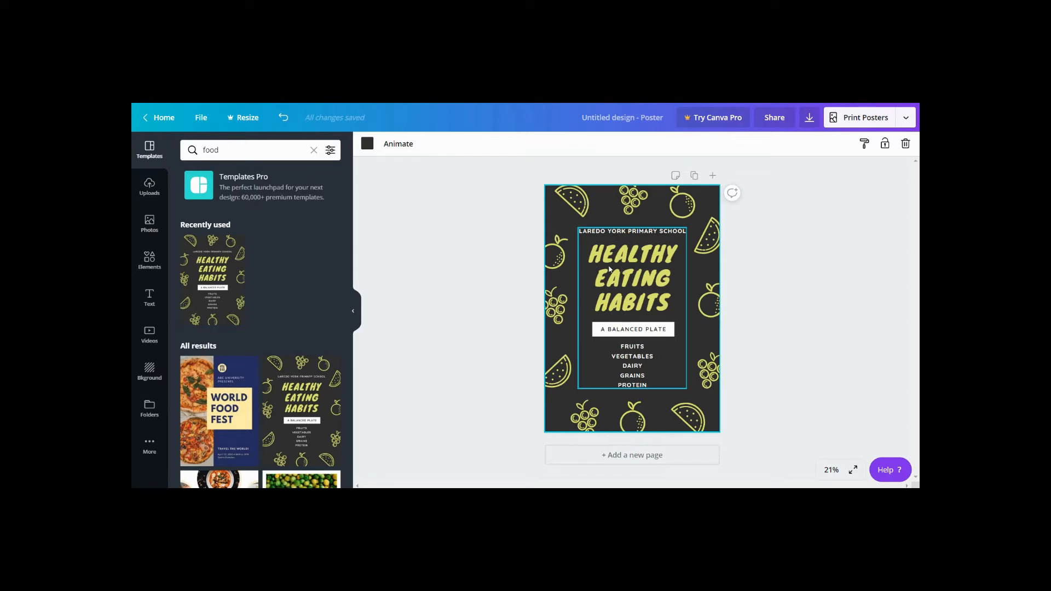
# Look through the uploaded media and the stock photo categories.
pyautogui.click(151, 188)
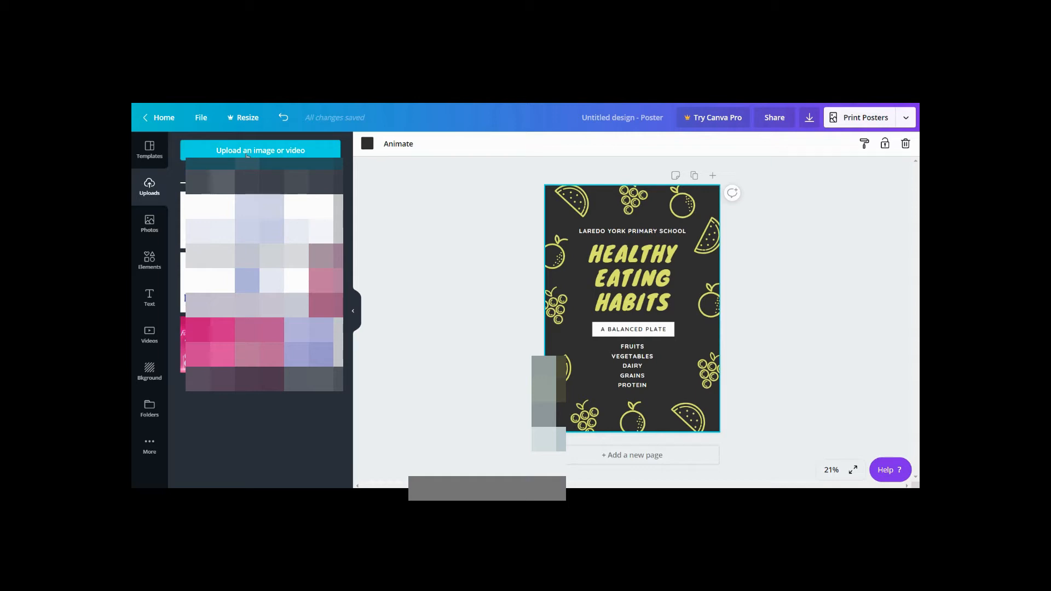
pyautogui.click(150, 225)
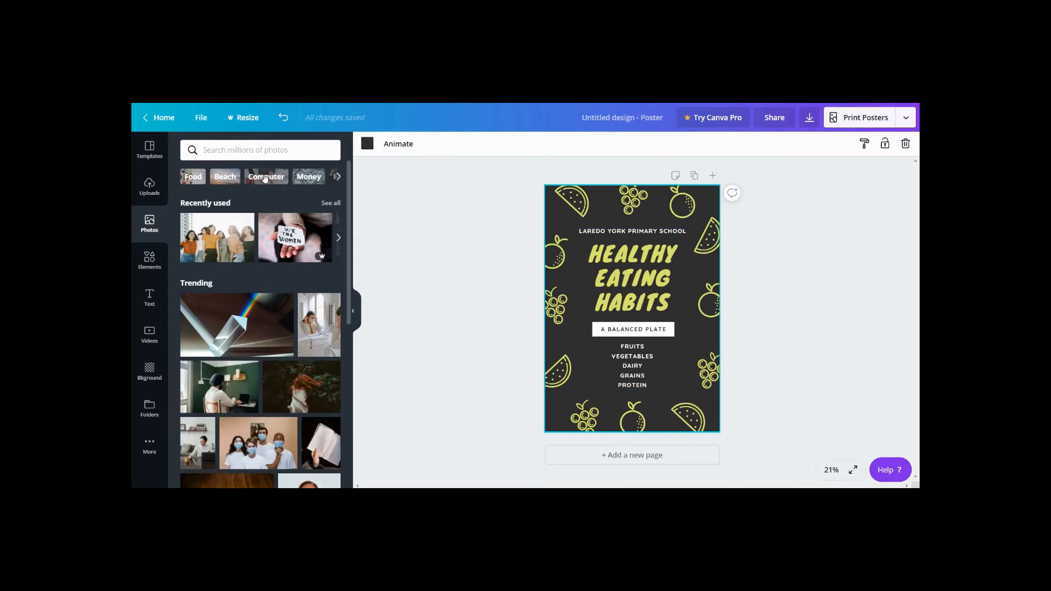
pyautogui.click(338, 176)
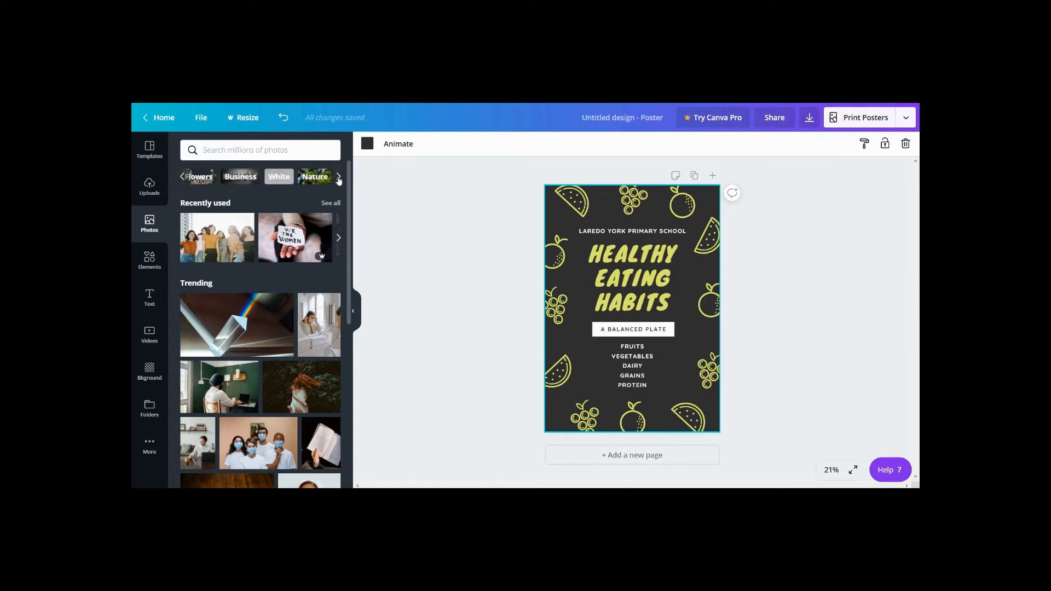
pyautogui.click(181, 177)
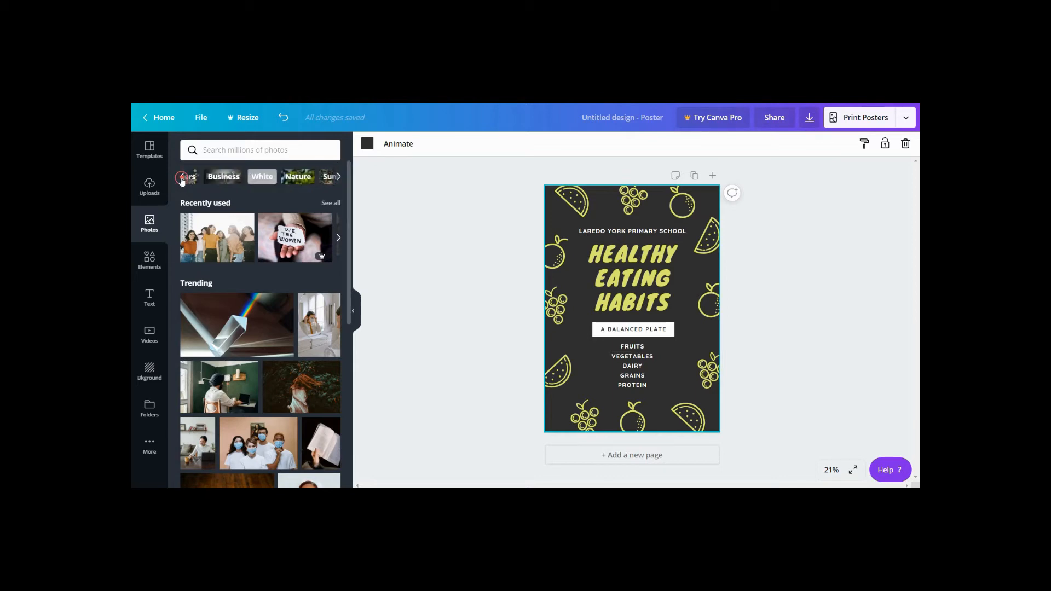
# Clear the recent photo search history and close the search suggestions.
pyautogui.click(215, 149)
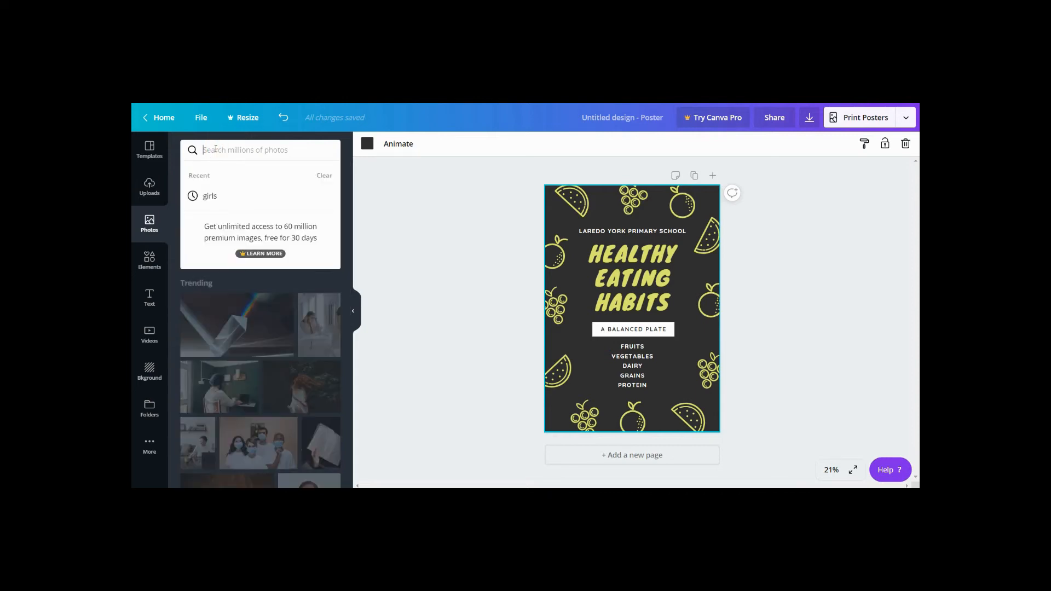
pyautogui.click(324, 175)
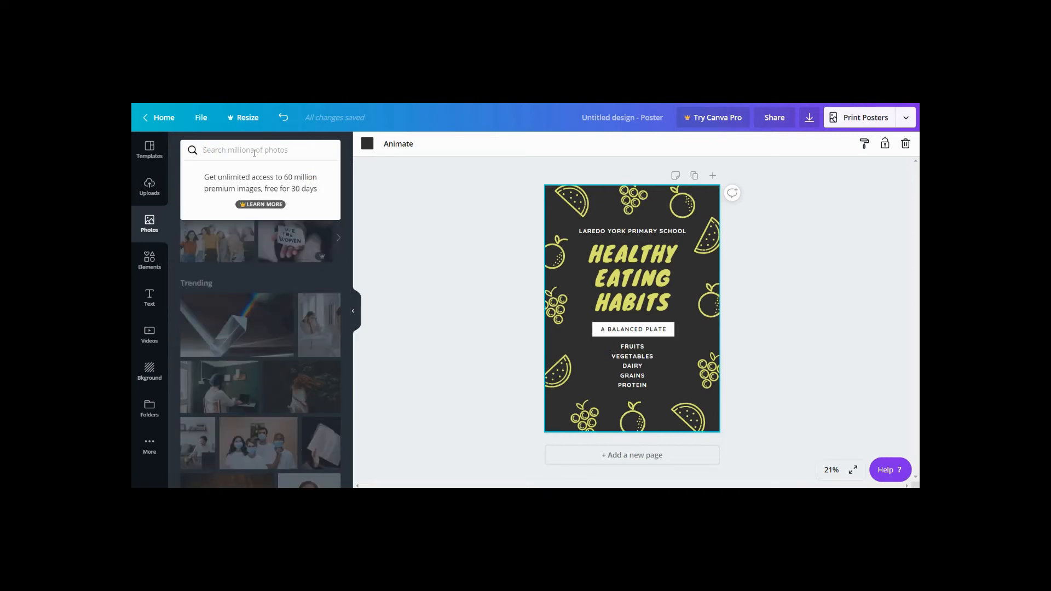
pyautogui.click(359, 218)
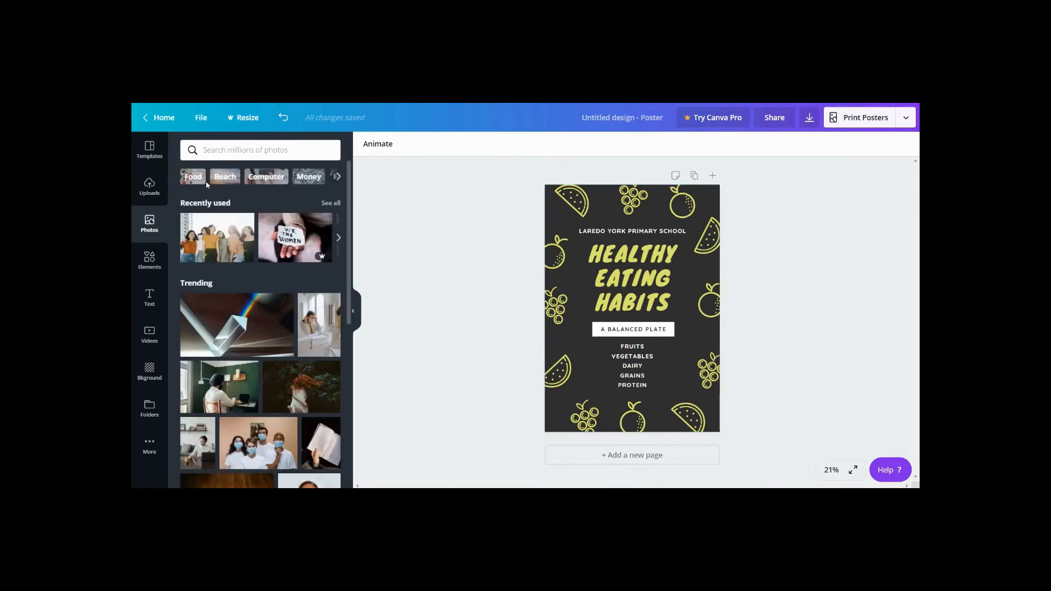
pyautogui.click(214, 150)
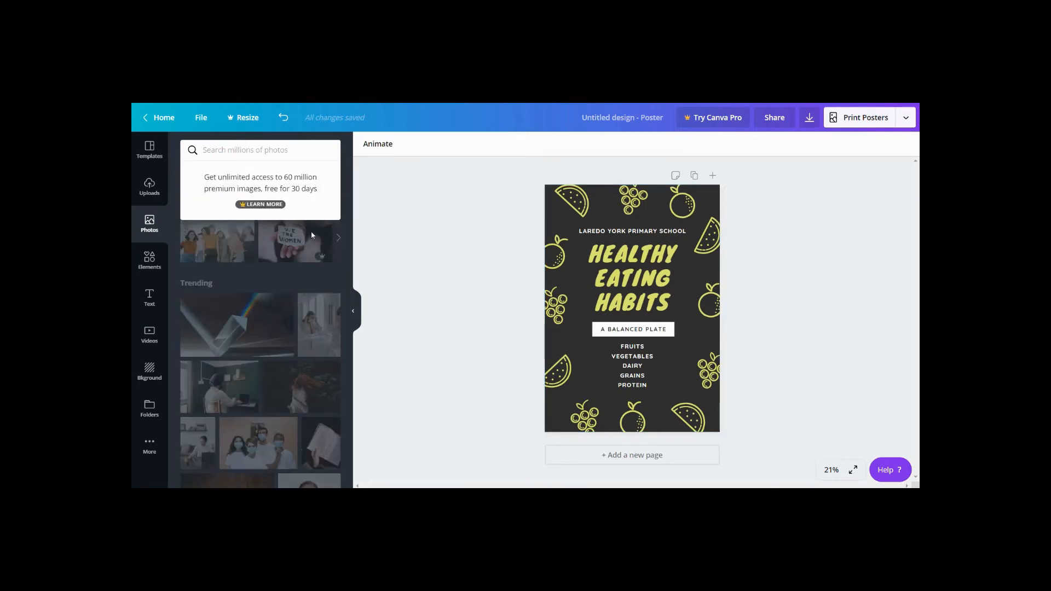
pyautogui.click(340, 231)
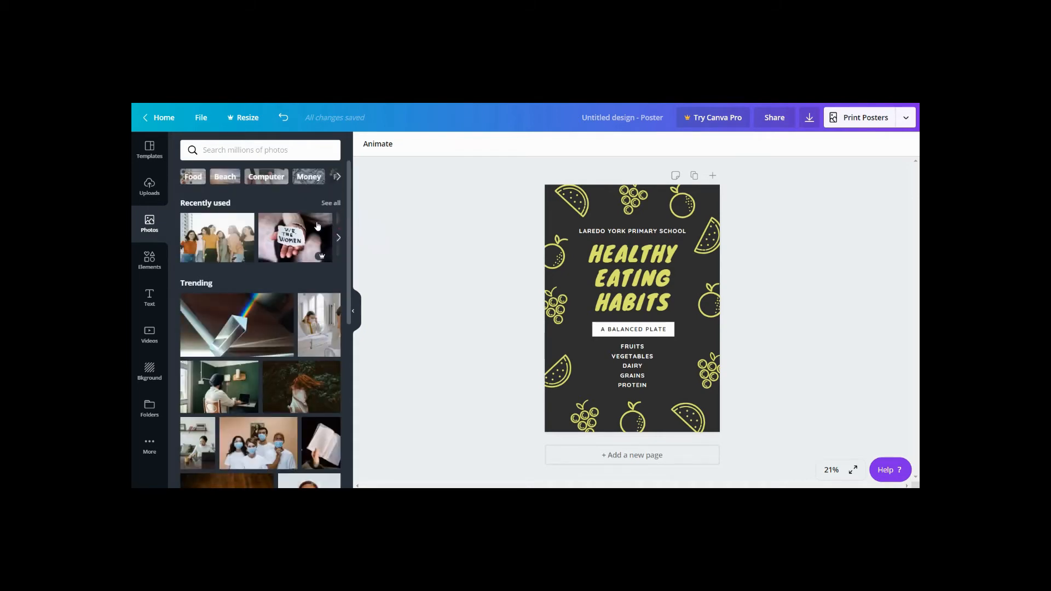
# Add the free photo of sliced meat with salad from the Food photo category to the poster.
pyautogui.click(193, 177)
pyautogui.scroll(-1, 237, 262)
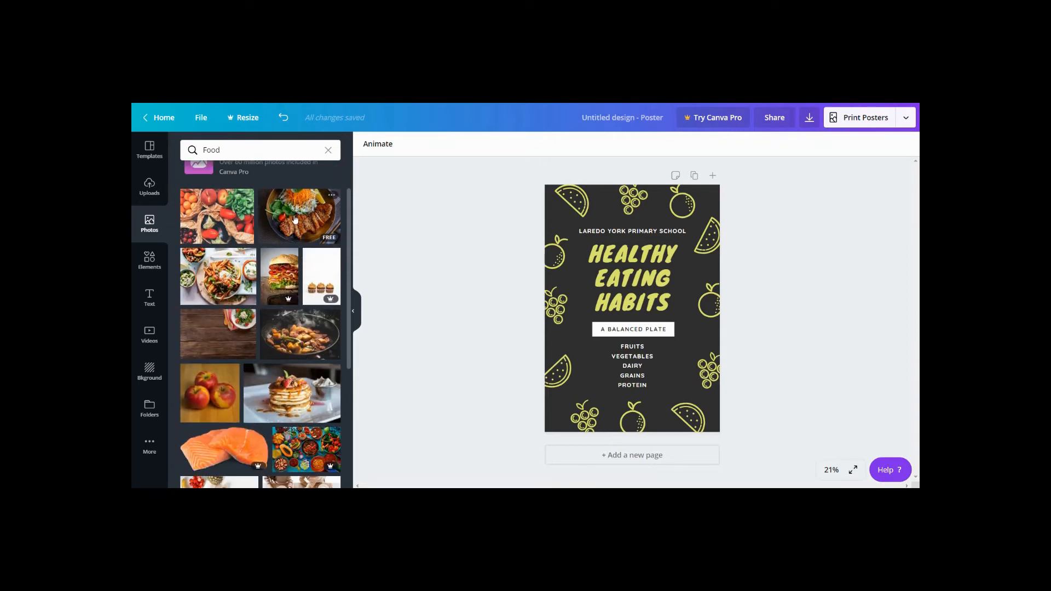
pyautogui.click(294, 219)
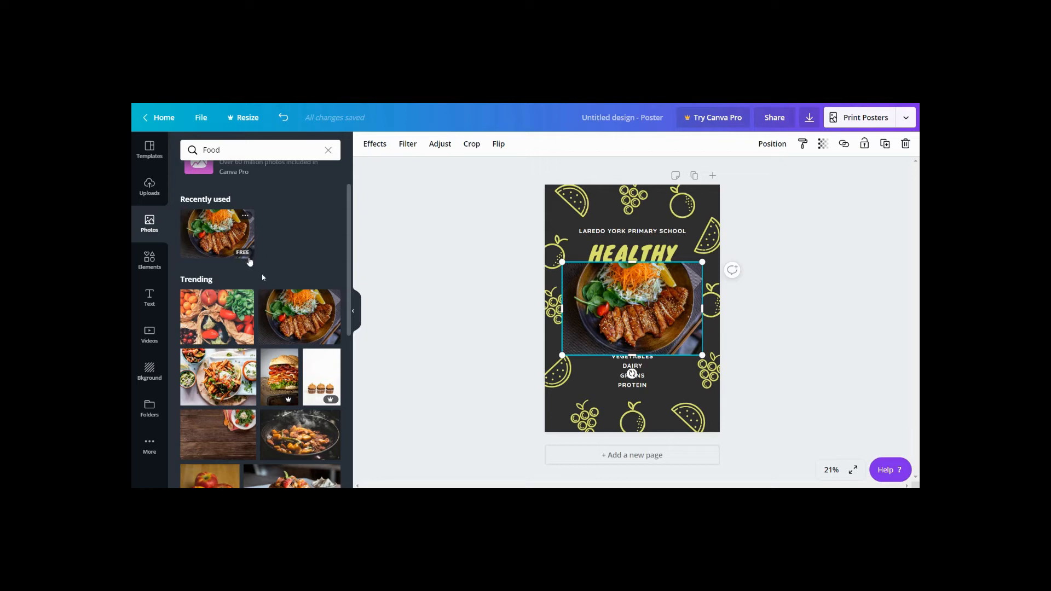
pyautogui.scroll(-2, 236, 254)
pyautogui.scroll(-1, 237, 240)
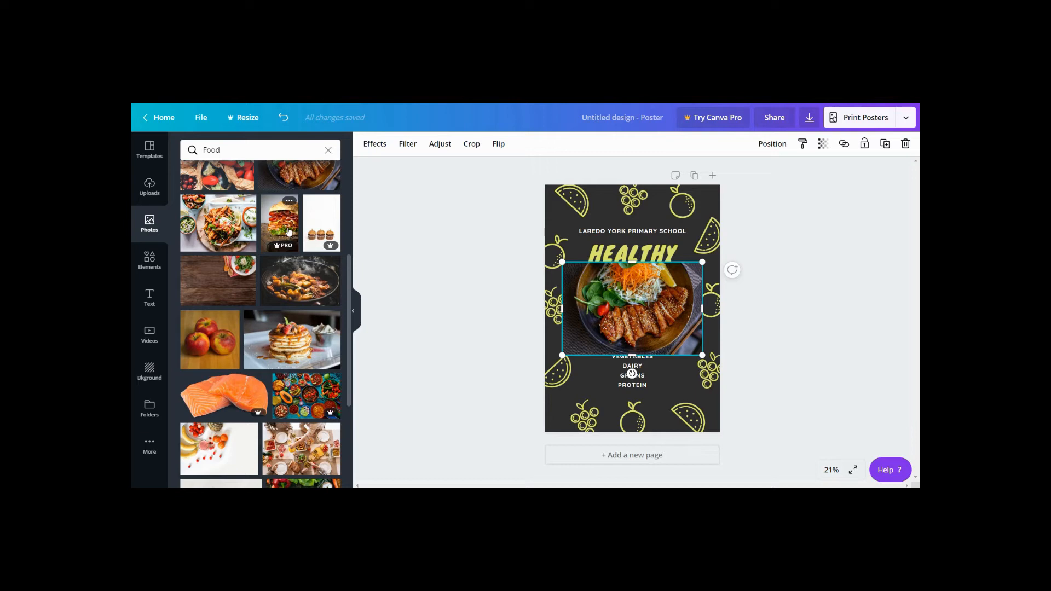
# Shrink the sliced meat photo and place it at the poster's lower left, clear of the heading.
pyautogui.moveTo(278, 248)
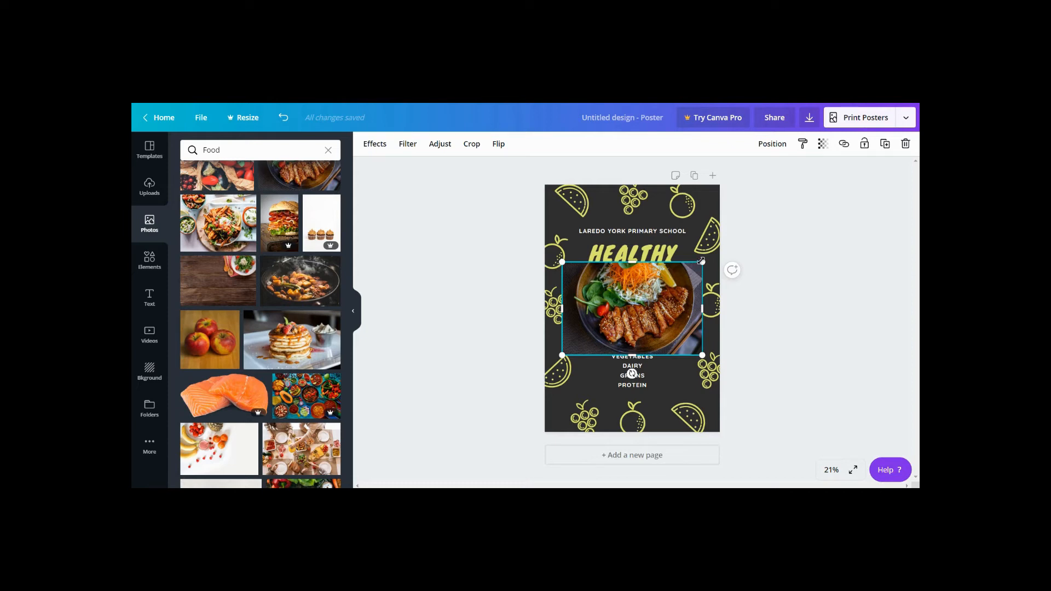
pyautogui.moveTo(701, 262); pyautogui.dragTo(583, 360)
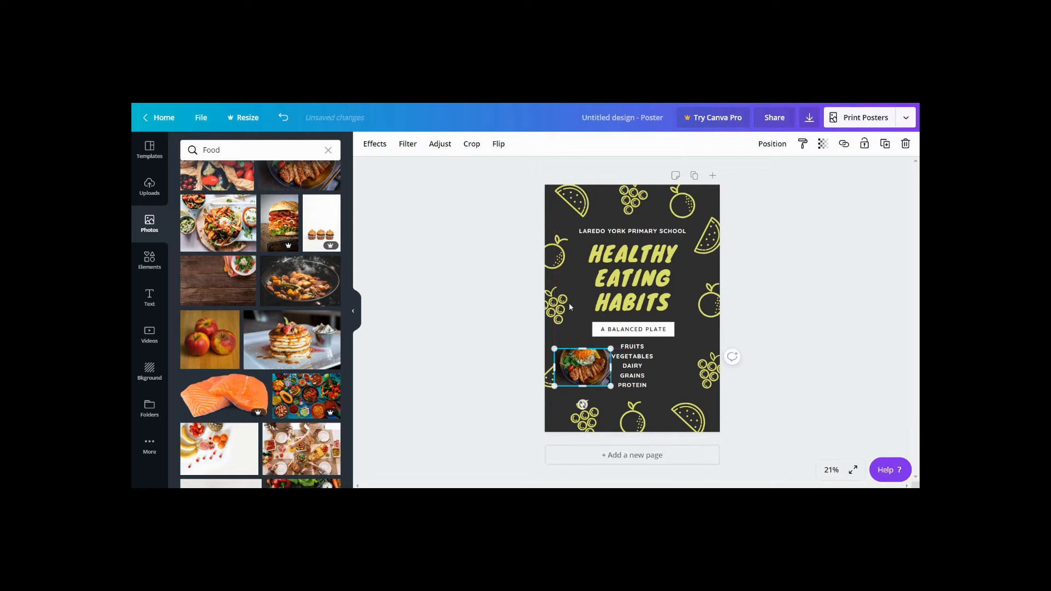
# Delete the school name line above the heading and move the remaining text group up the poster.
pyautogui.click(614, 263)
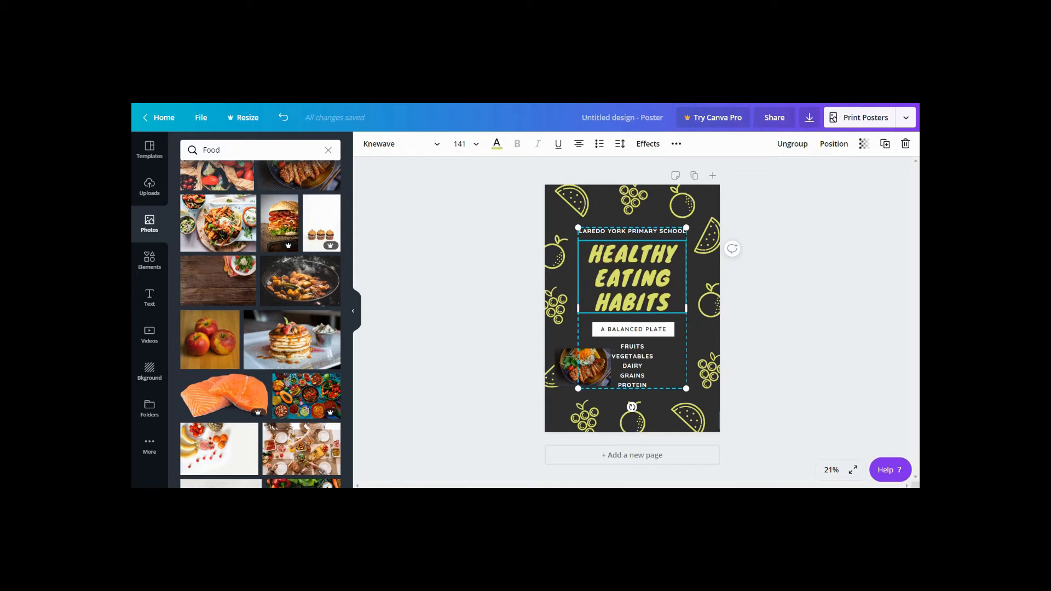
pyautogui.click(653, 233)
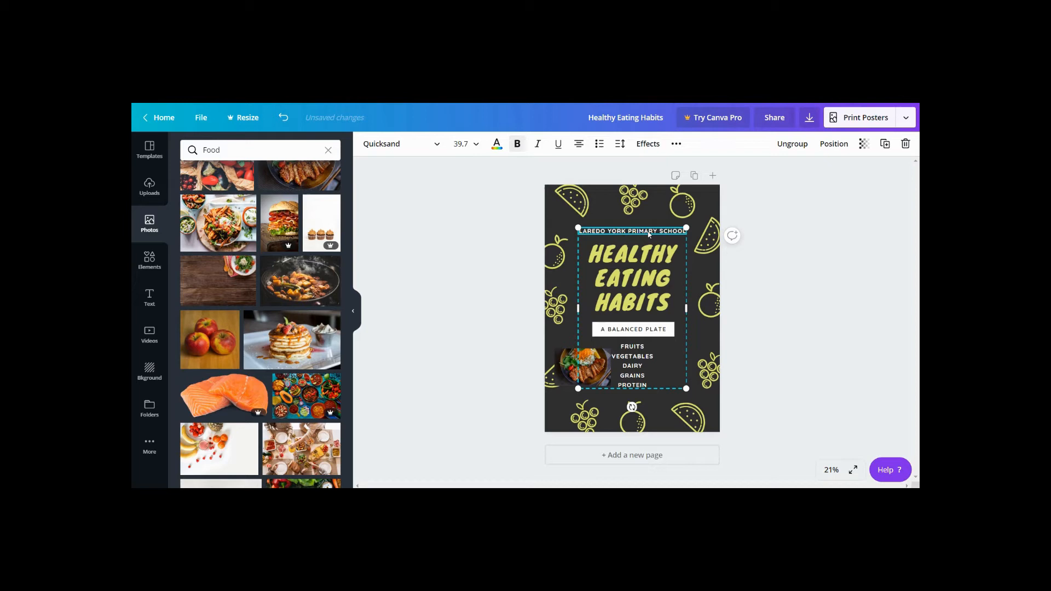
pyautogui.click(904, 146)
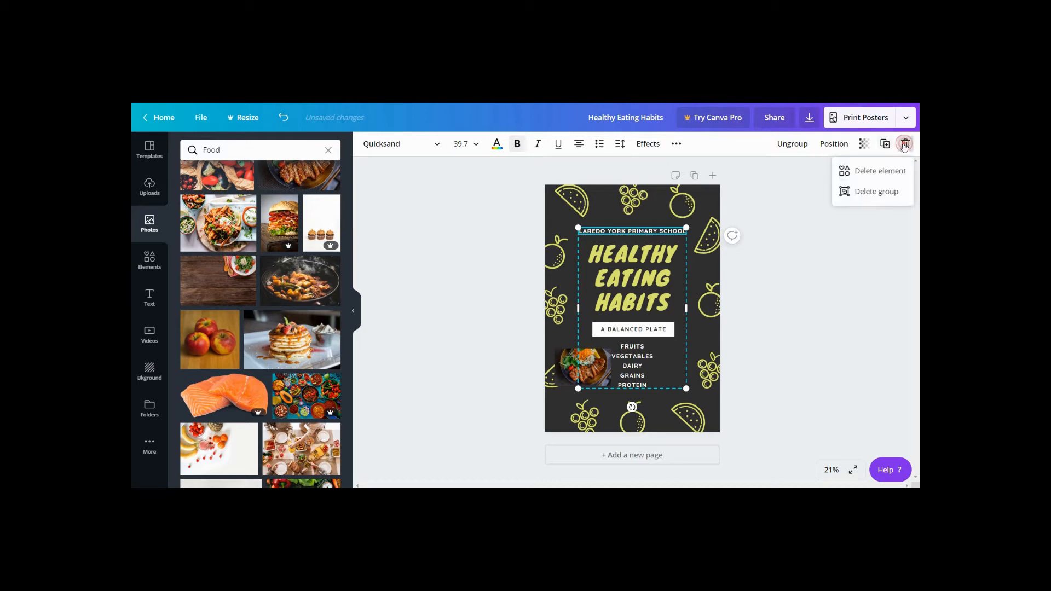
pyautogui.click(878, 173)
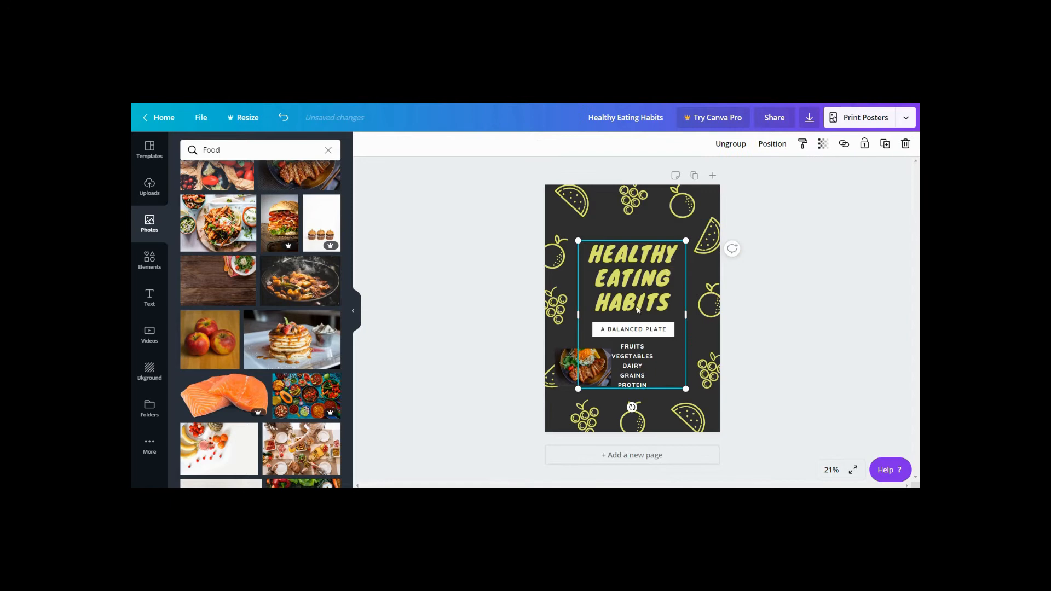
pyautogui.moveTo(636, 303); pyautogui.dragTo(635, 272)
# Delete the food group list and the empty white label bar below the heading.
pyautogui.click(630, 335)
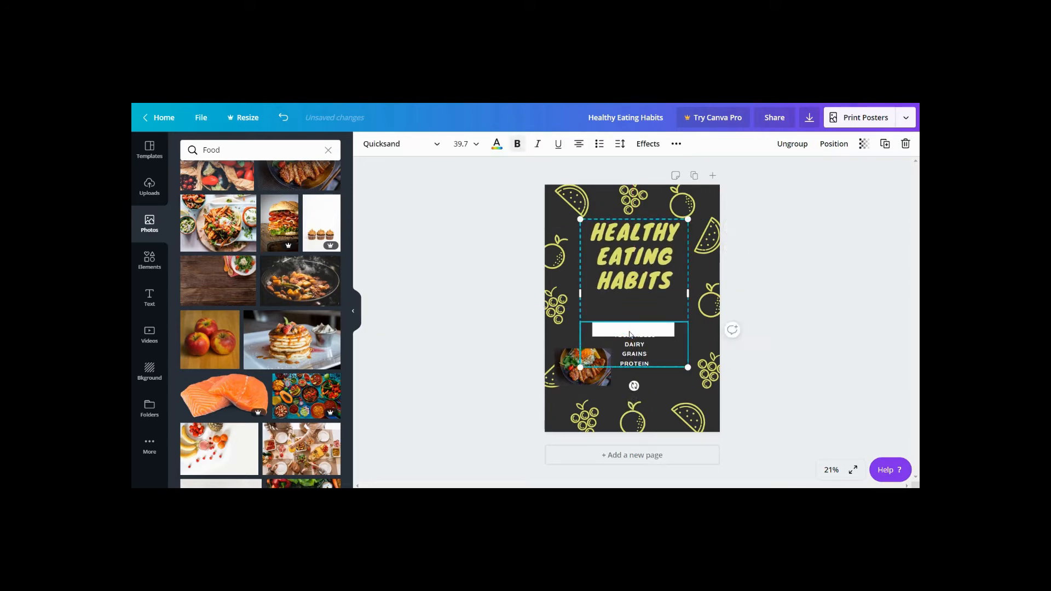
pyautogui.click(905, 144)
pyautogui.click(880, 172)
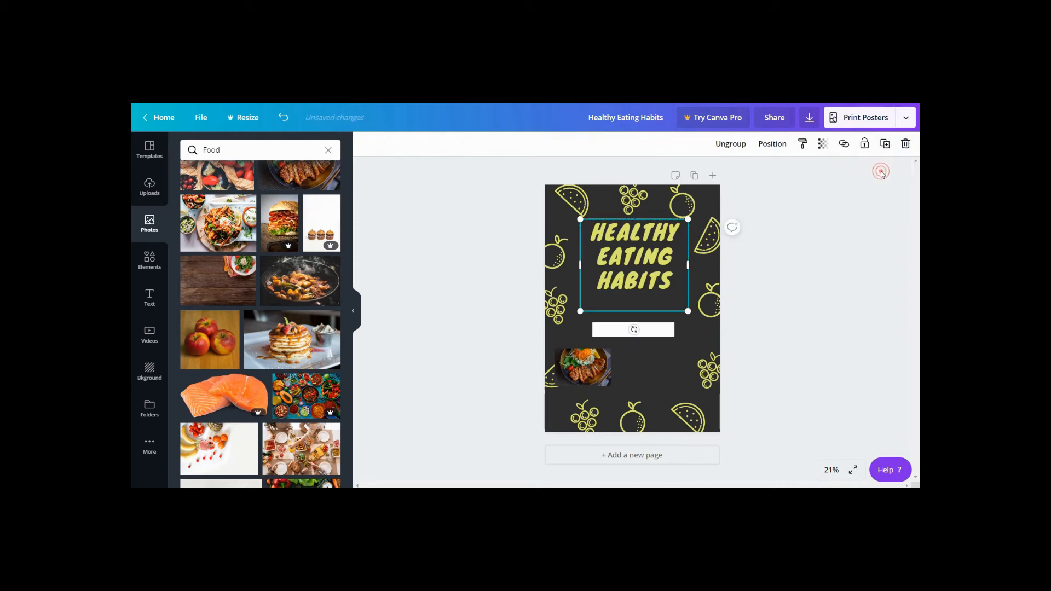
pyautogui.click(627, 329)
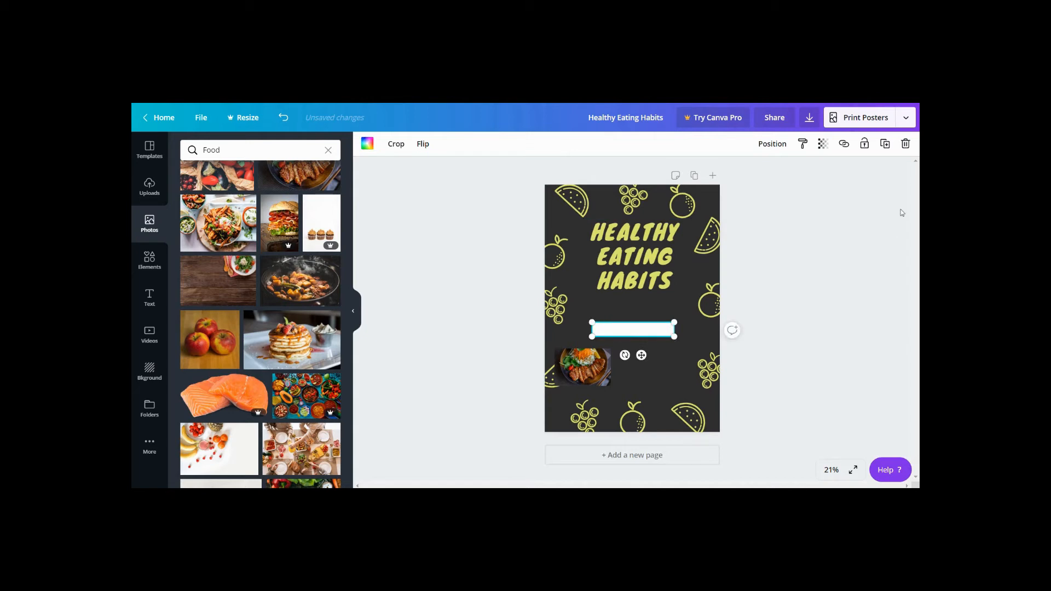
pyautogui.click(905, 144)
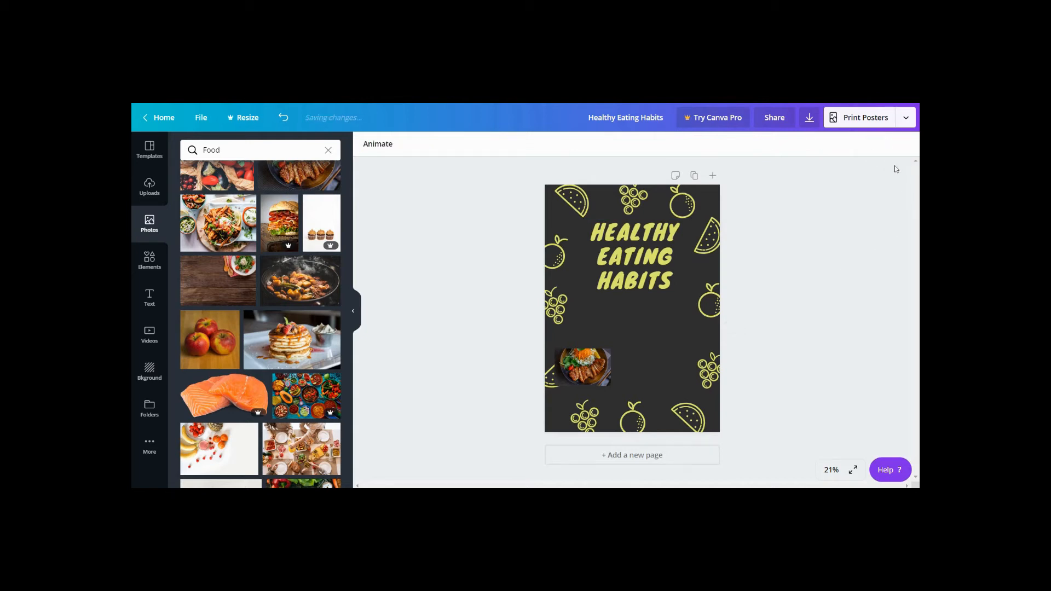
# Replace the poster's heading text with FOOD FESTIVAL.
pyautogui.click(634, 277)
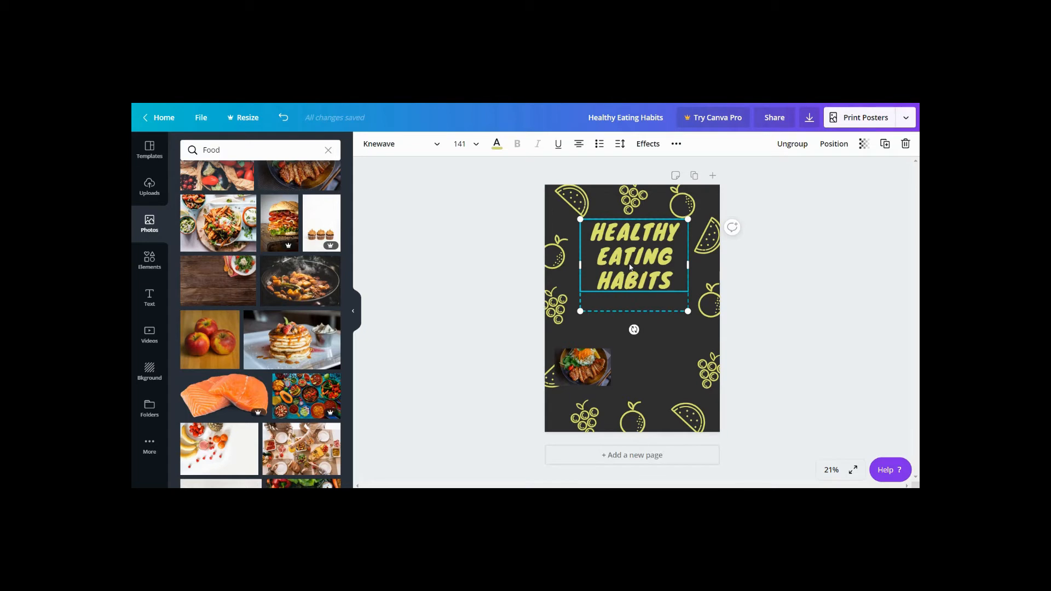
pyautogui.moveTo(593, 229)
pyautogui.mouseDown()
pyautogui.moveTo(659, 258)
pyautogui.moveTo(679, 283)
pyautogui.mouseUp()
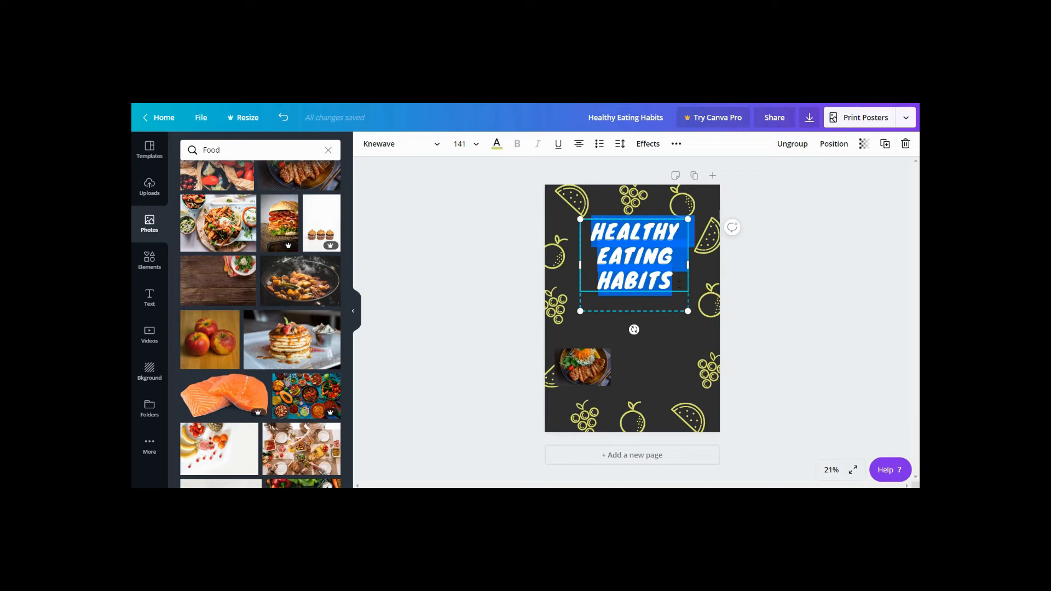
pyautogui.write('FOO')
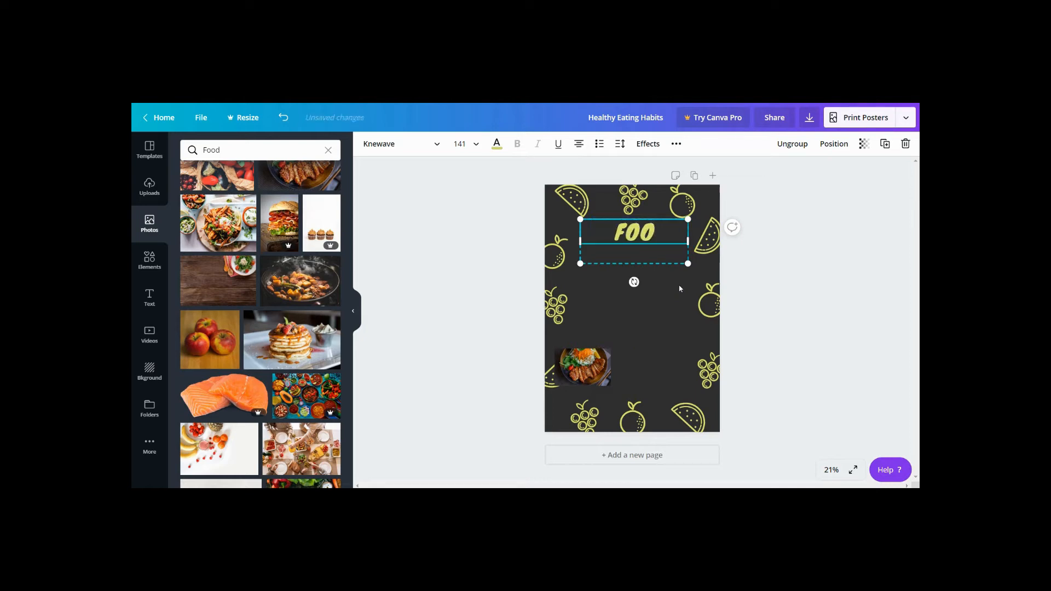
pyautogui.write('D FE')
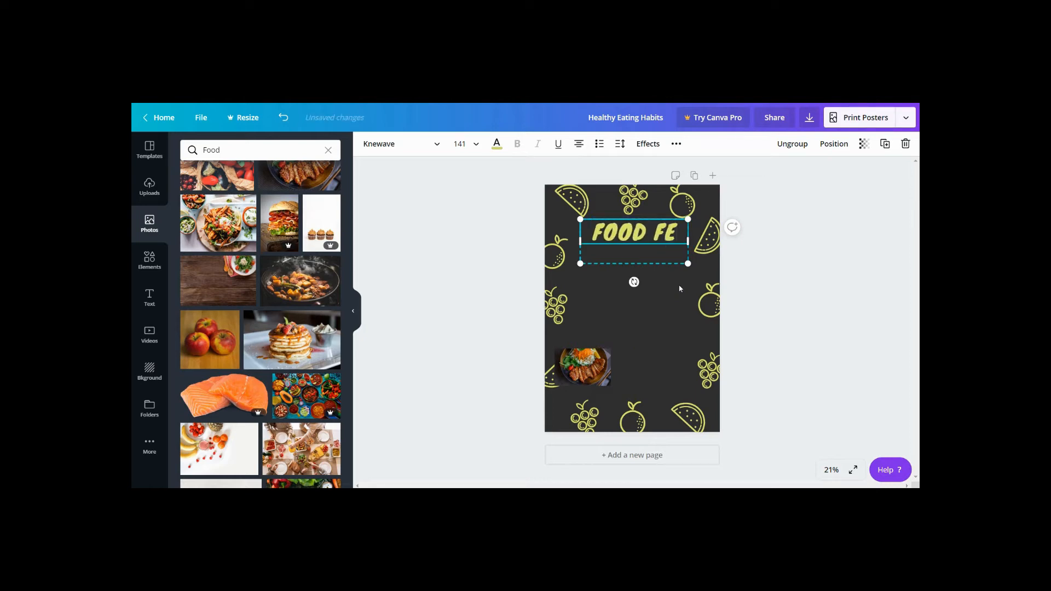
pyautogui.write('STIVAL')
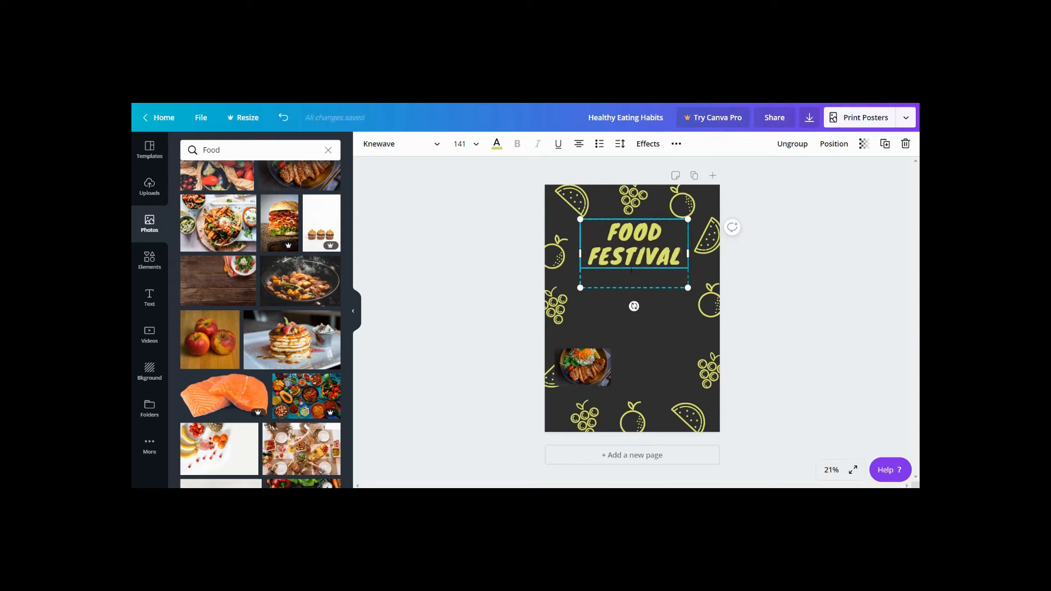
pyautogui.click(676, 331)
# Look through the fonts and font sizes available for the heading.
pyautogui.click(643, 266)
pyautogui.click(436, 146)
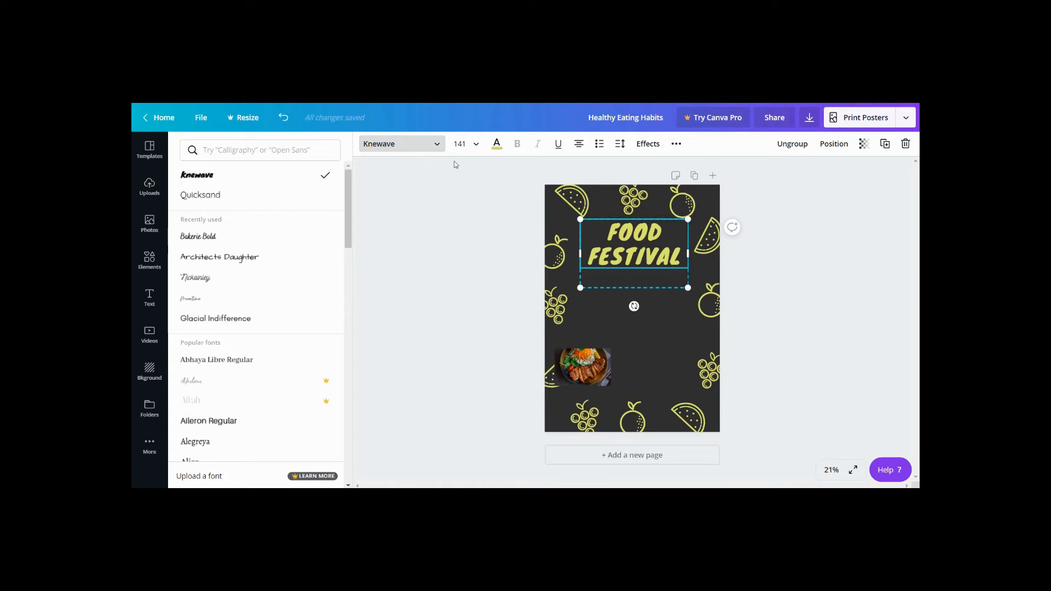
pyautogui.click(475, 145)
pyautogui.click(514, 178)
pyautogui.moveTo(514, 178)
pyautogui.mouseDown()
pyautogui.moveTo(508, 269)
pyautogui.moveTo(500, 190)
pyautogui.moveTo(515, 280)
pyautogui.moveTo(513, 175)
pyautogui.mouseUp()
# Try red as the heading's text color, and change it back to the yellow-green document color.
pyautogui.click(496, 146)
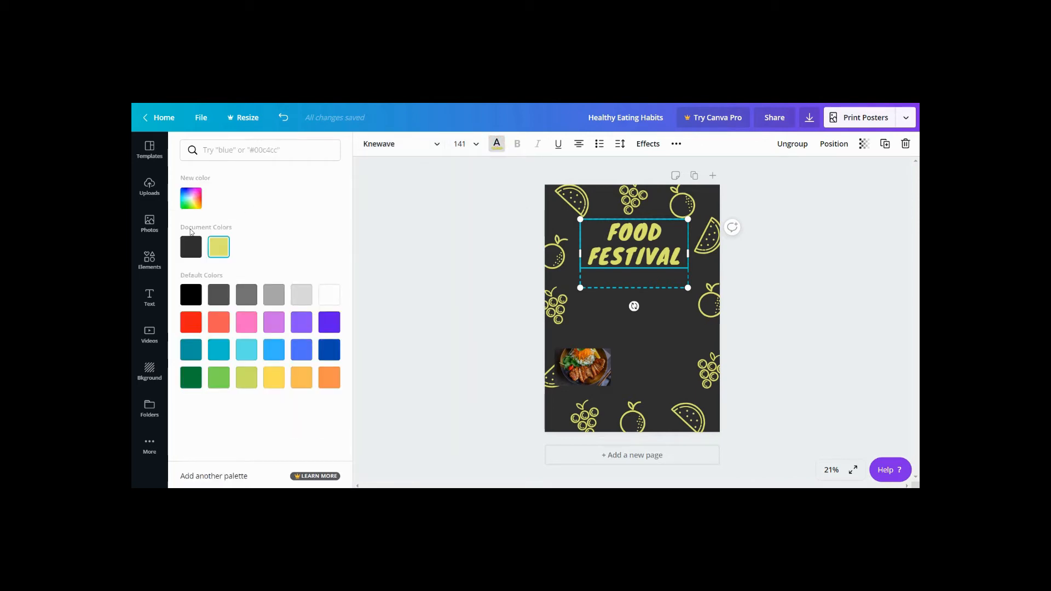
pyautogui.click(188, 326)
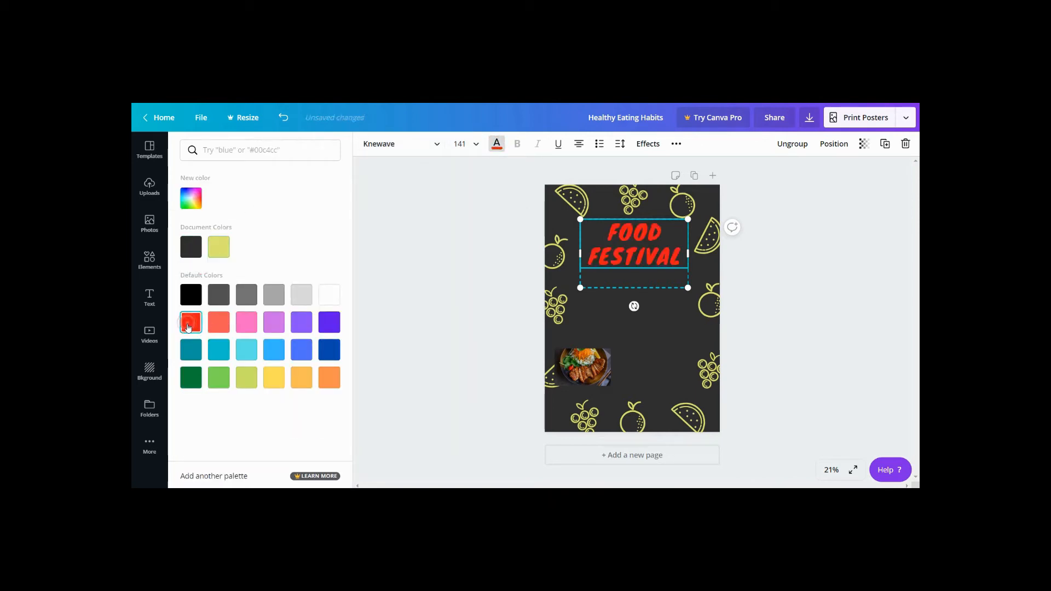
pyautogui.click(219, 255)
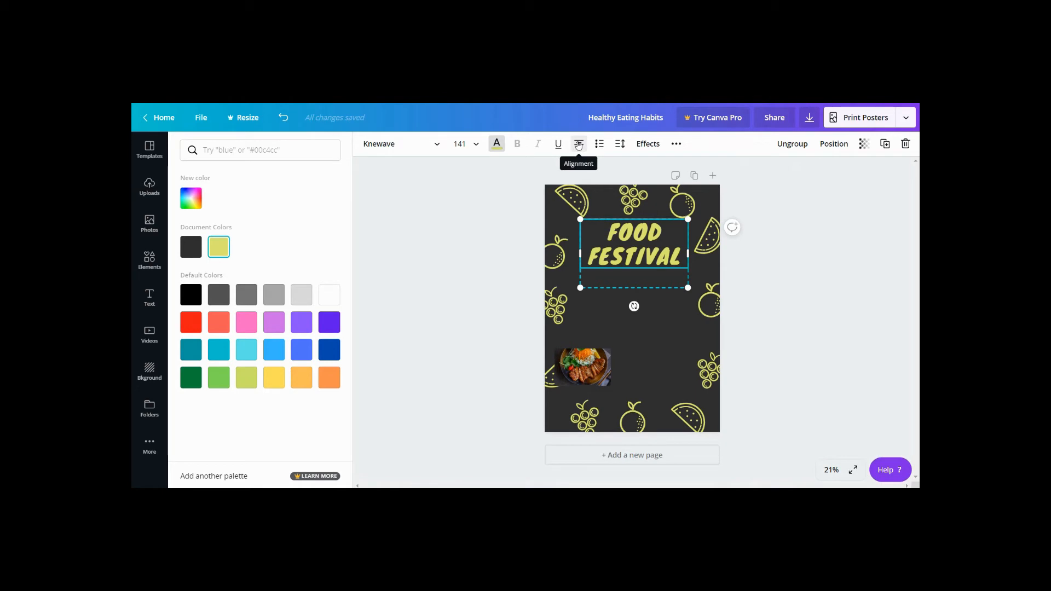
# Try the Shadow and Lift text effects on the heading, and set the effect back to None.
pyautogui.click(655, 148)
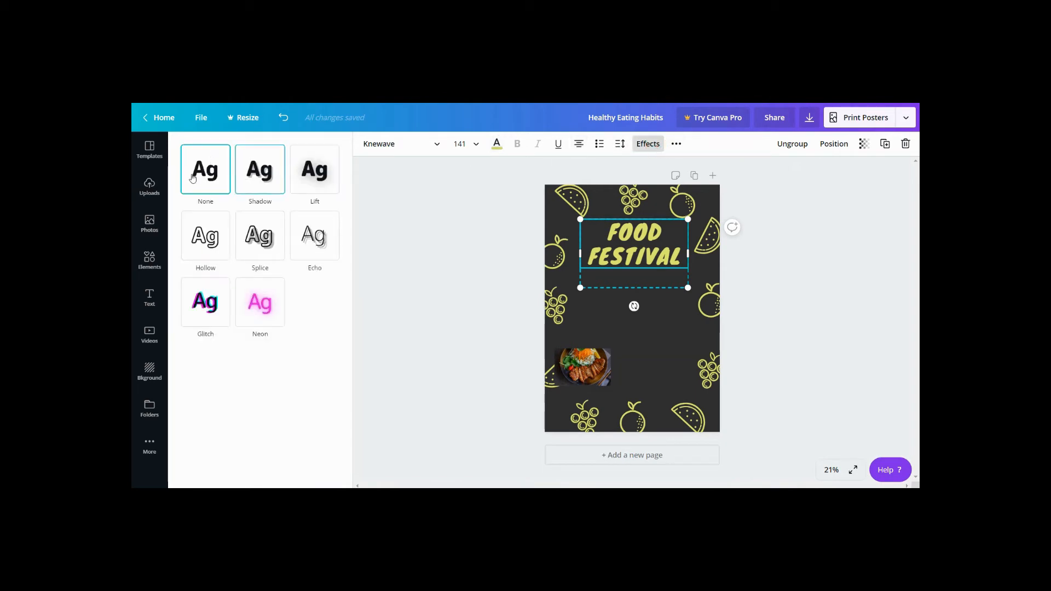
pyautogui.click(270, 177)
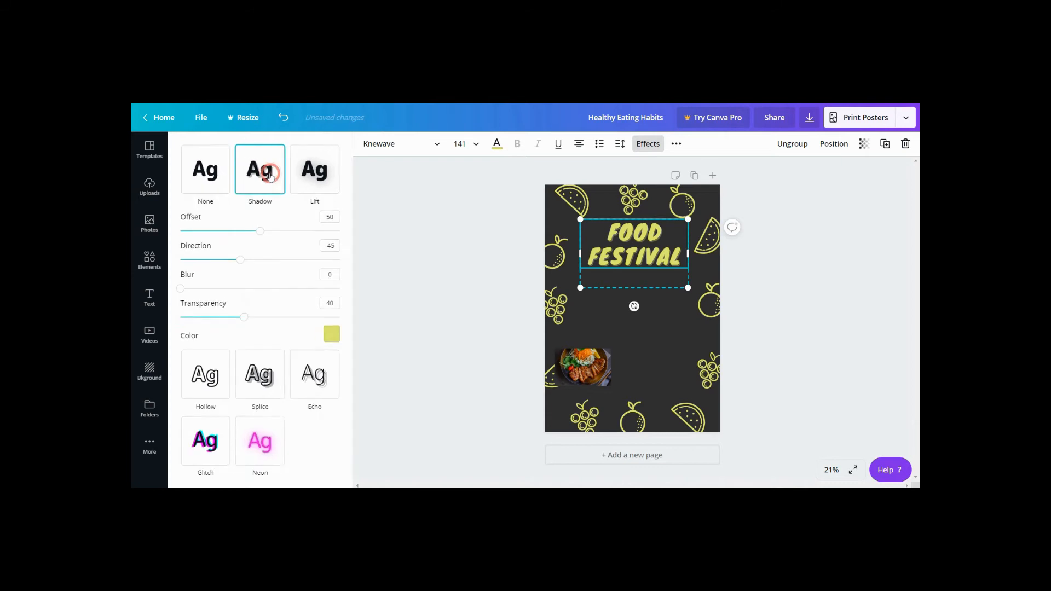
pyautogui.click(306, 170)
pyautogui.click(199, 171)
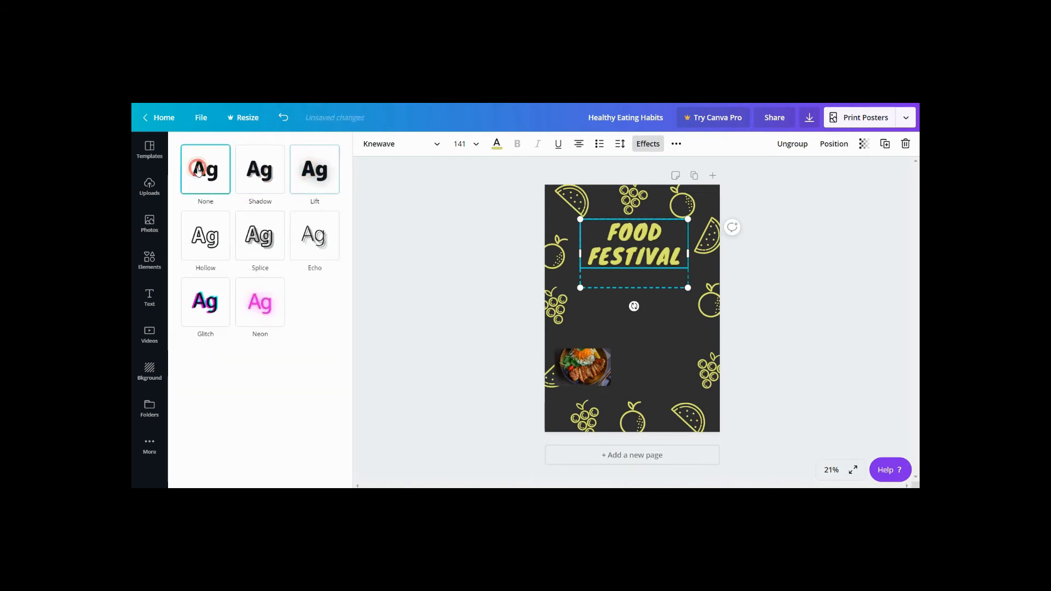
pyautogui.click(464, 224)
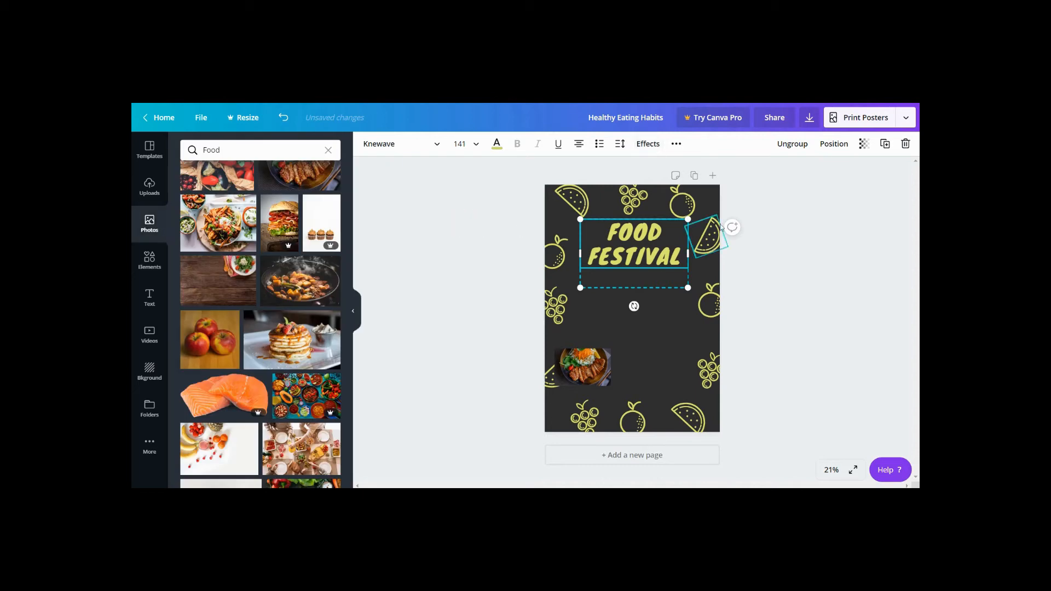
# Add the free pancake photo at a small size below the heading and move the sliced meat photo to its right.
pyautogui.click(577, 367)
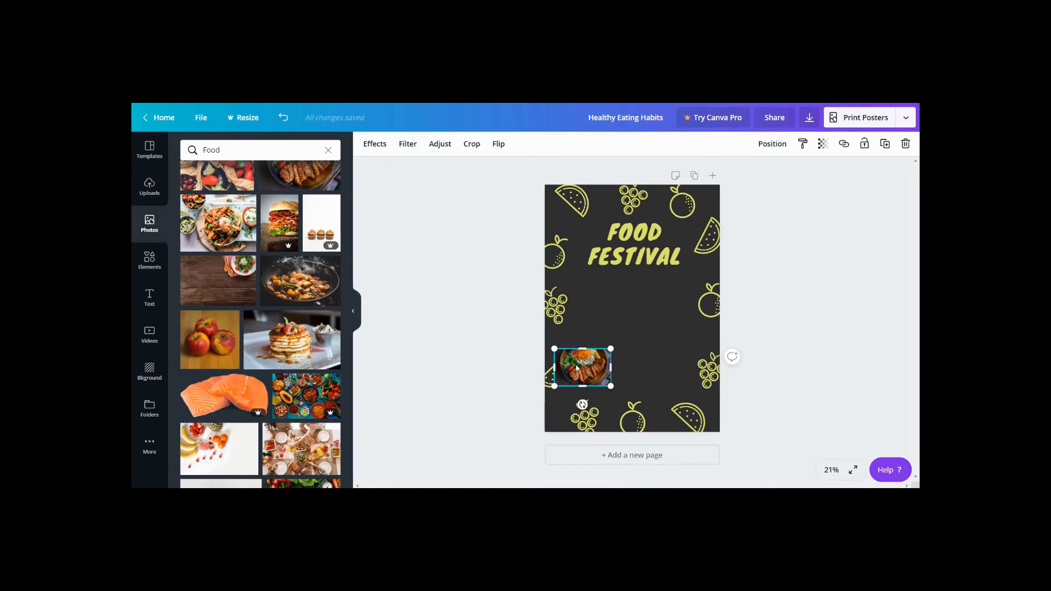
pyautogui.click(292, 346)
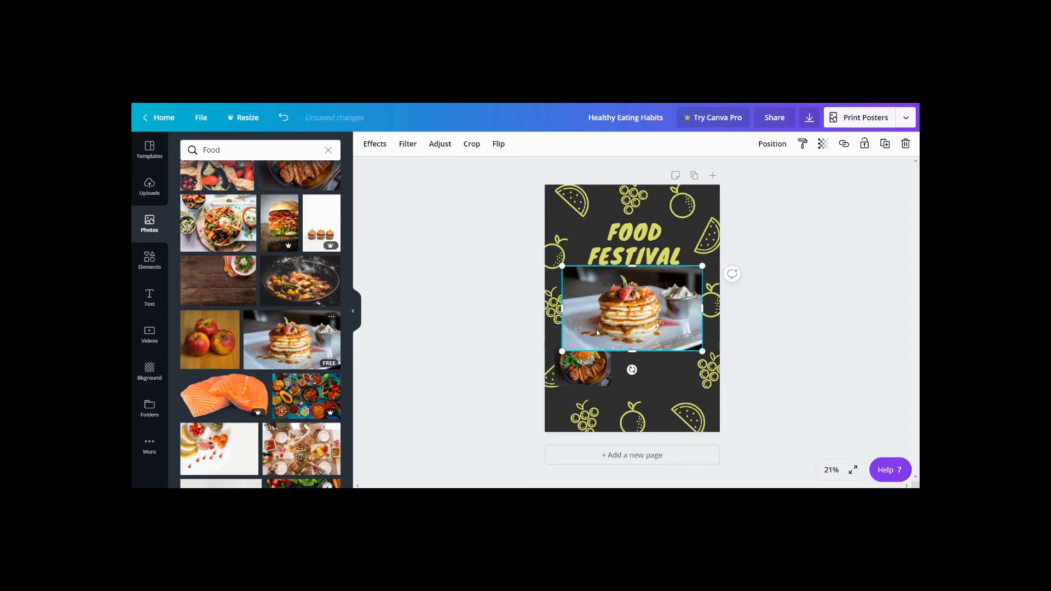
pyautogui.moveTo(703, 265); pyautogui.dragTo(603, 295)
pyautogui.moveTo(586, 356); pyautogui.dragTo(692, 309)
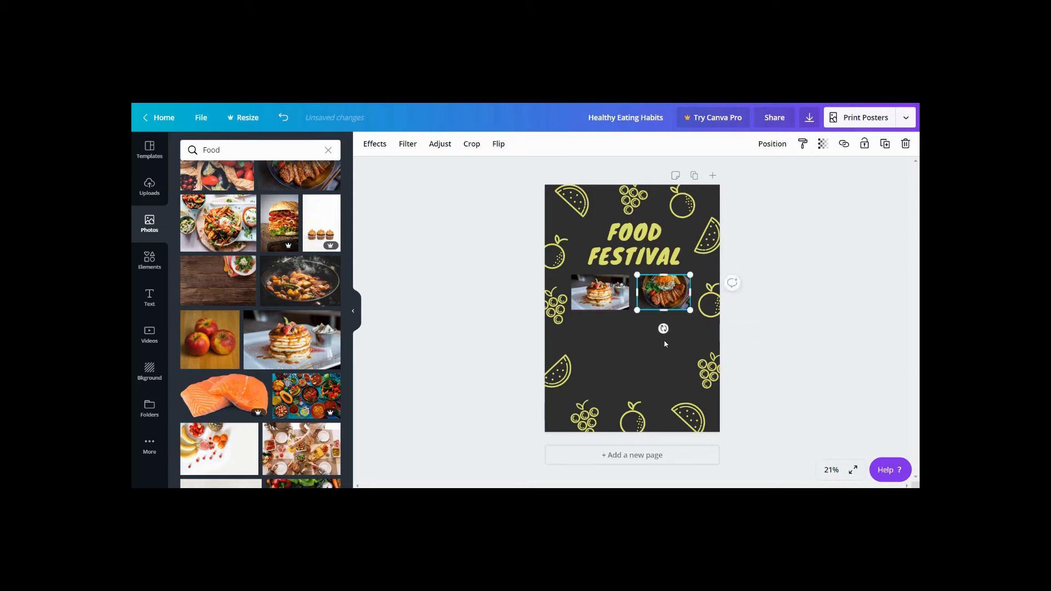
pyautogui.click(697, 331)
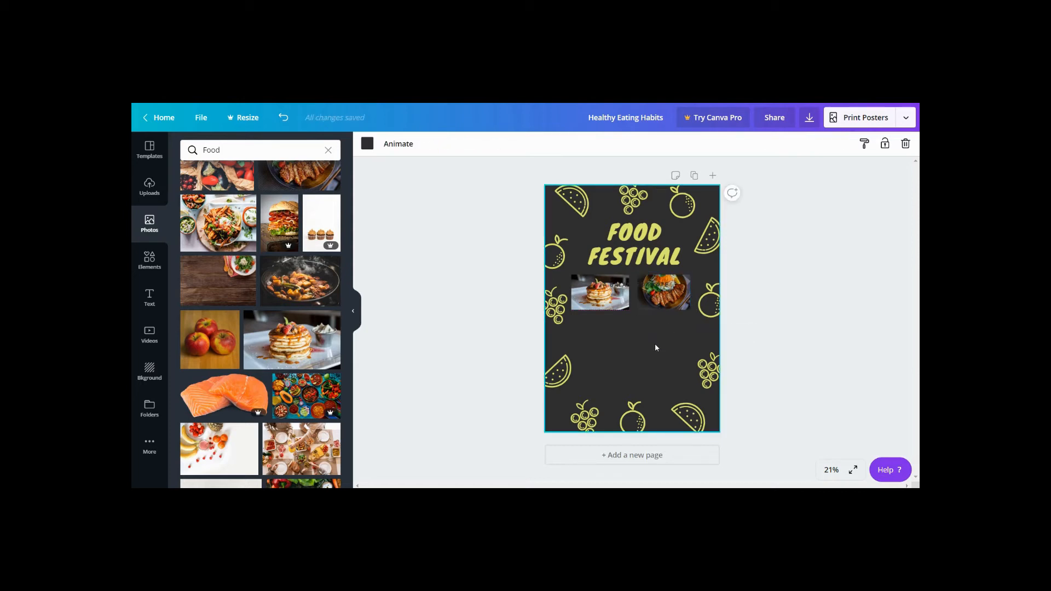
# Add the photo of the fruit and berry bowl, shrink it and place it below the pancake photo.
pyautogui.scroll(-5, 217, 352)
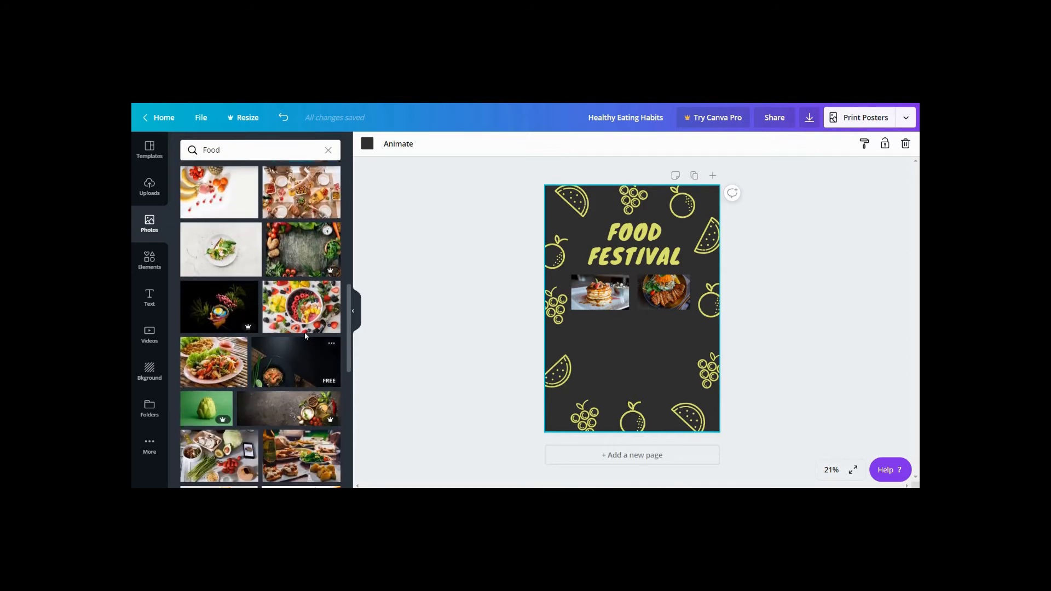
pyautogui.click(293, 311)
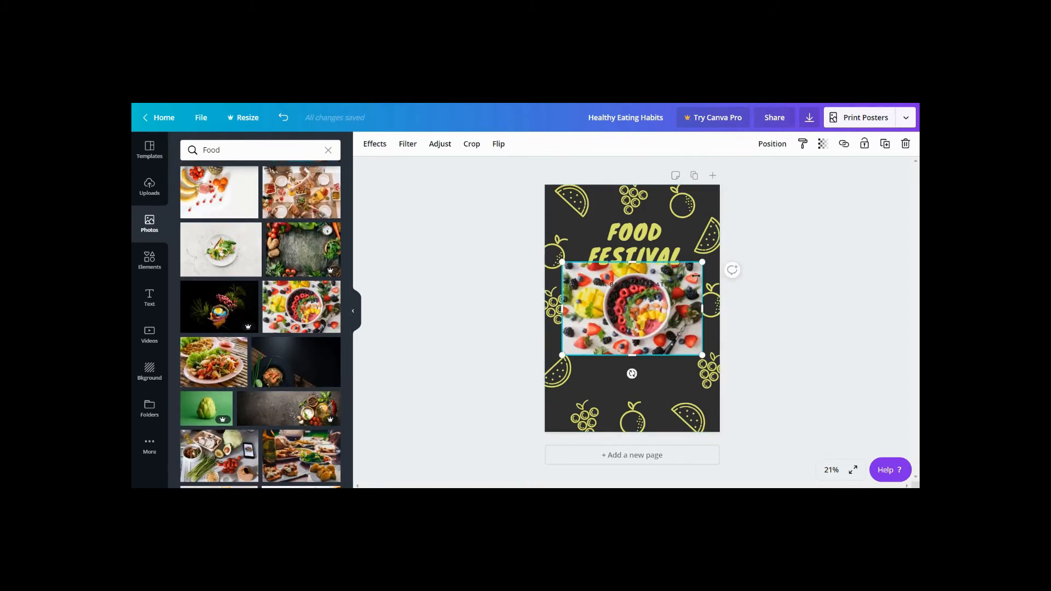
pyautogui.moveTo(701, 261); pyautogui.dragTo(597, 347)
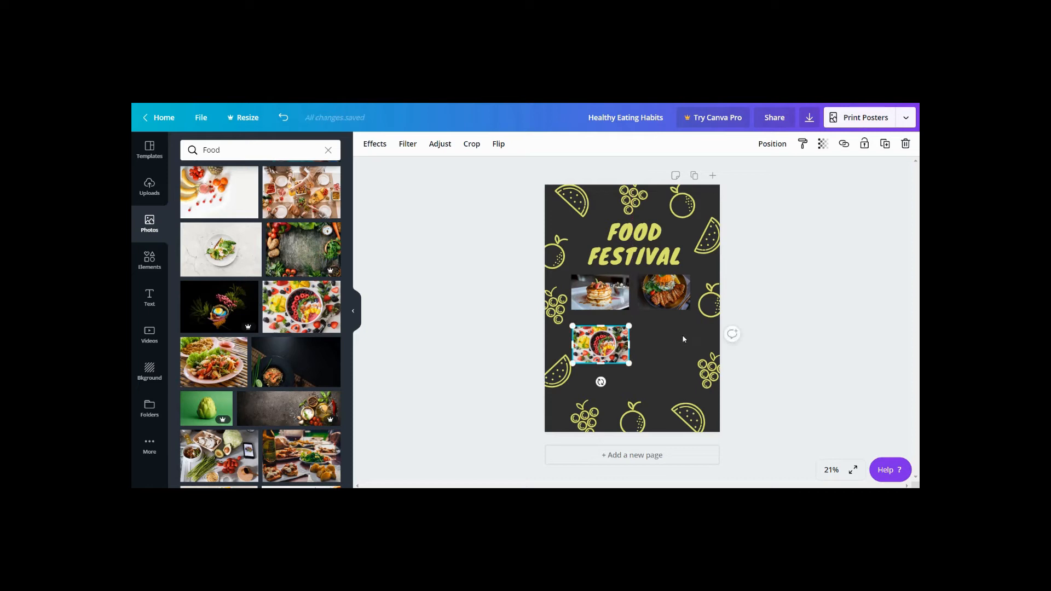
# Add the Pro photo of vegetables, meat and fish around a gray surface, and shrink it over the fruit bowl photo.
pyautogui.scroll(-5, 221, 246)
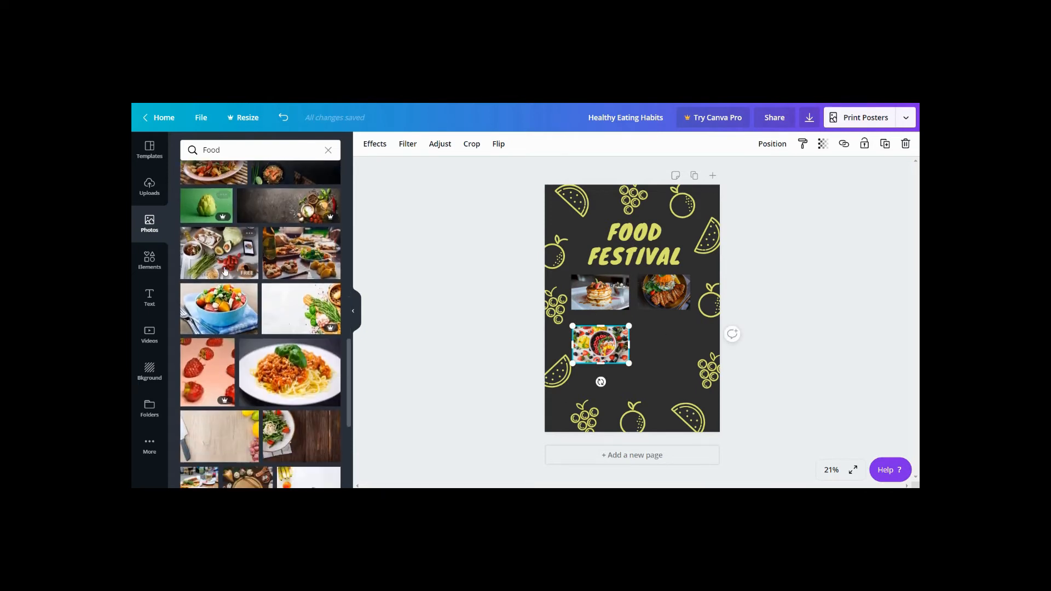
pyautogui.scroll(-4, 299, 308)
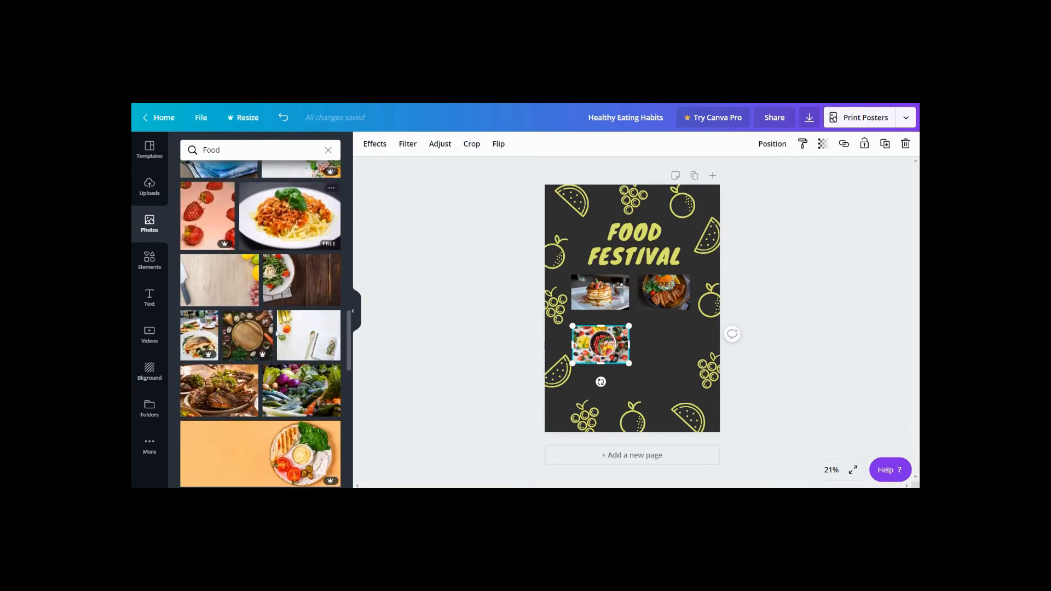
pyautogui.scroll(-1, 279, 336)
pyautogui.scroll(-2, 279, 336)
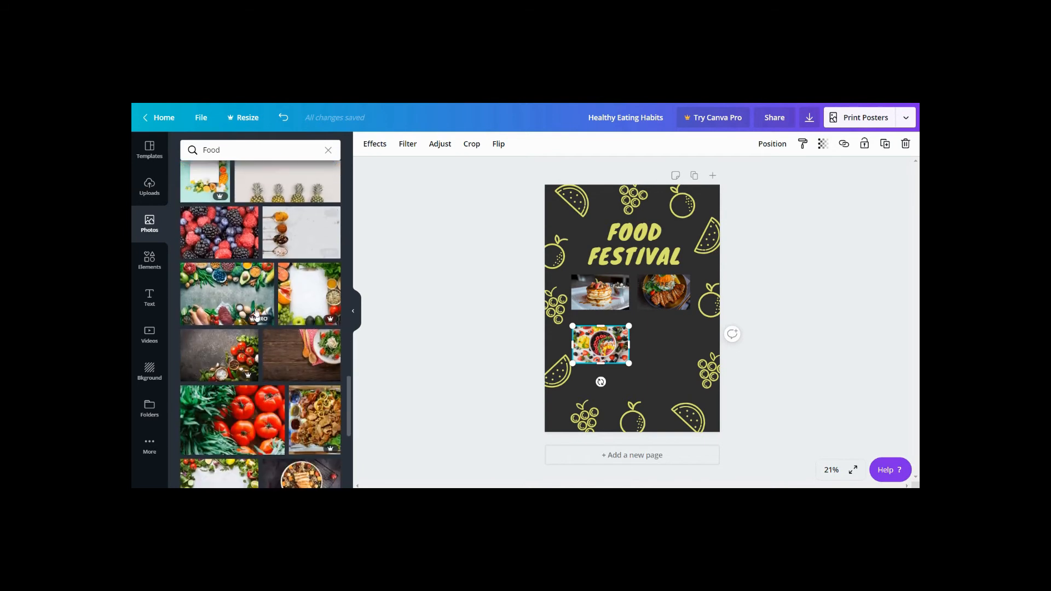
pyautogui.click(258, 304)
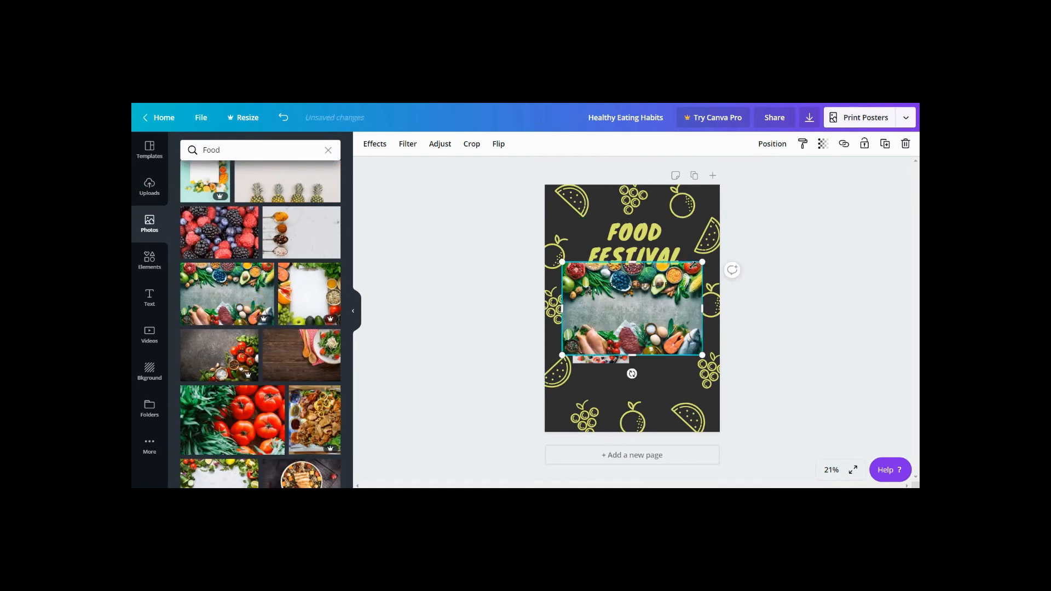
pyautogui.moveTo(691, 267); pyautogui.dragTo(610, 308)
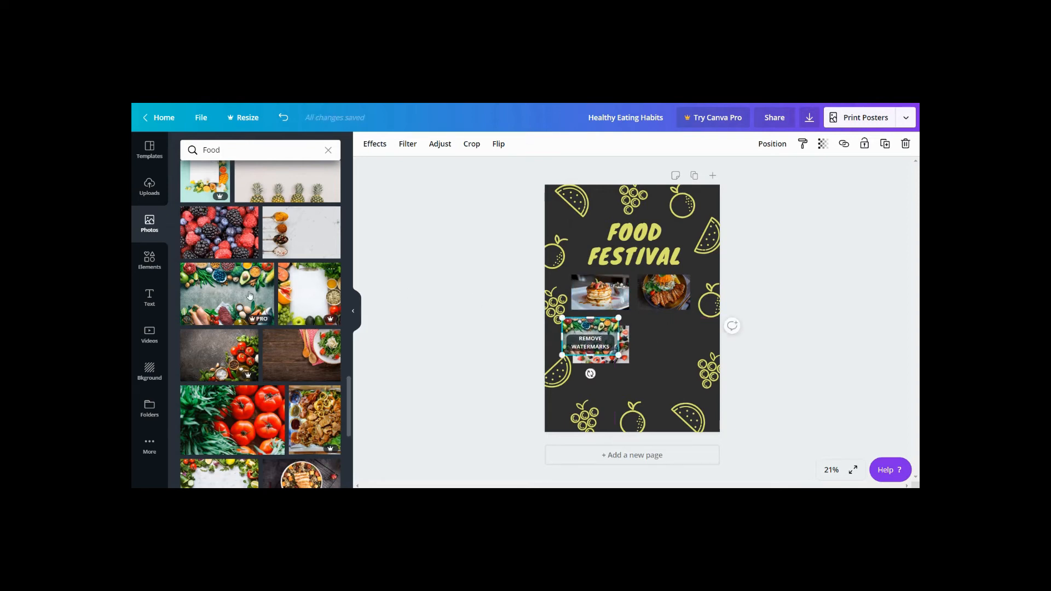
# Move the photo of vegetables, meat and fish to the right of the fruit bowl photo, below the sliced meat photo.
pyautogui.moveTo(256, 323)
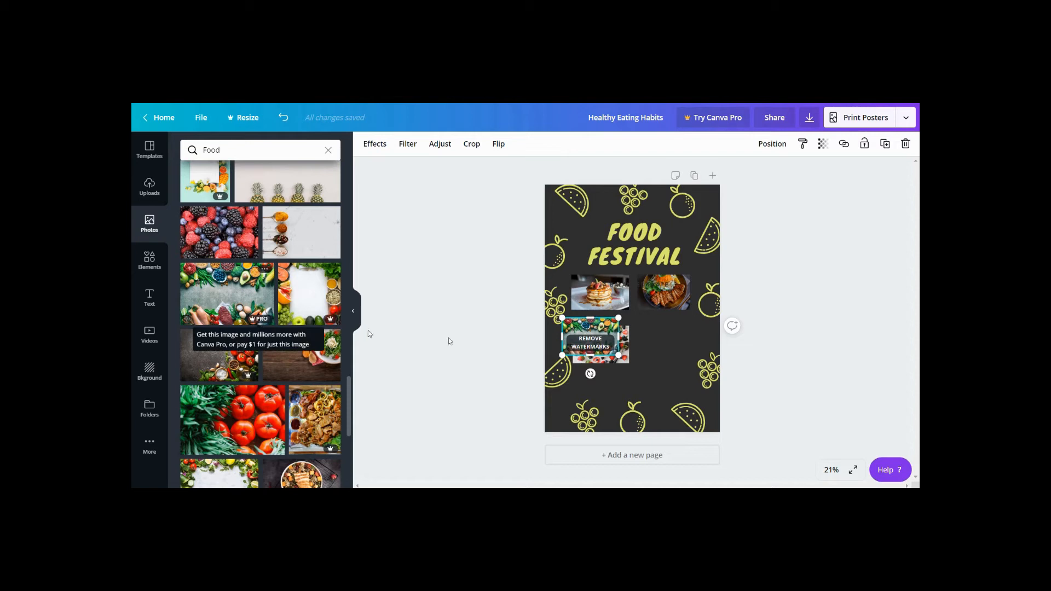
pyautogui.moveTo(604, 327); pyautogui.dragTo(661, 330)
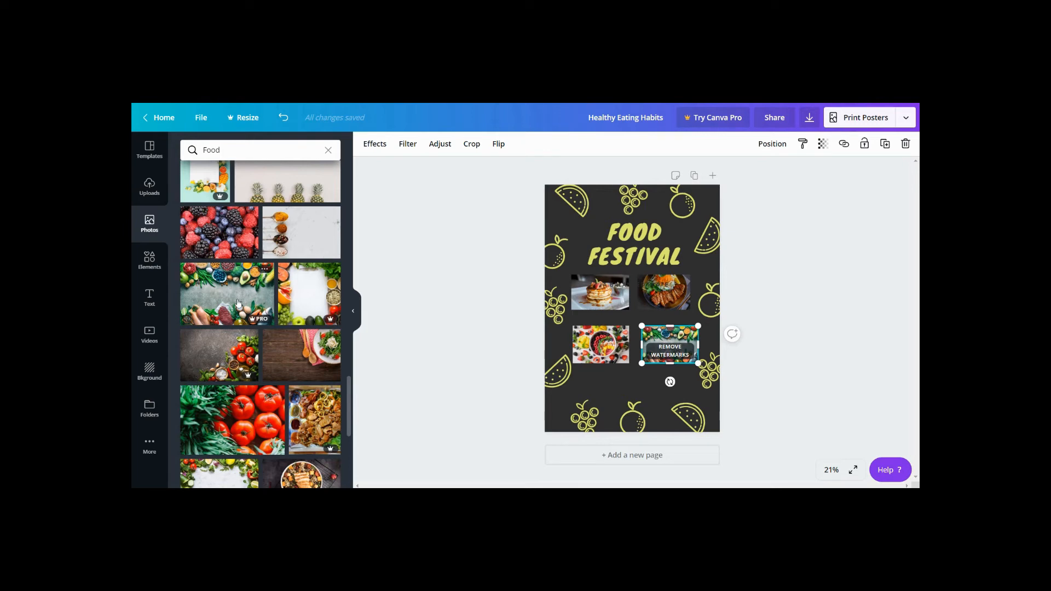
pyautogui.moveTo(254, 321)
pyautogui.click(596, 380)
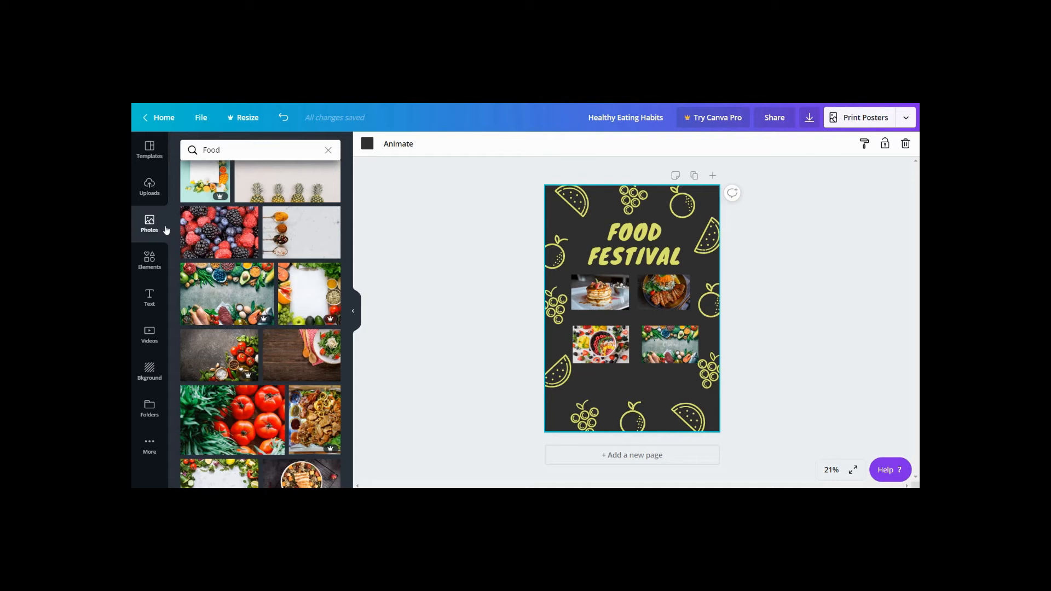
# Add the orange slice from the Organic Sketched Fruit elements, shrink it to about 6.1 by 5.6 and place it left of the word FOOD.
pyautogui.click(149, 259)
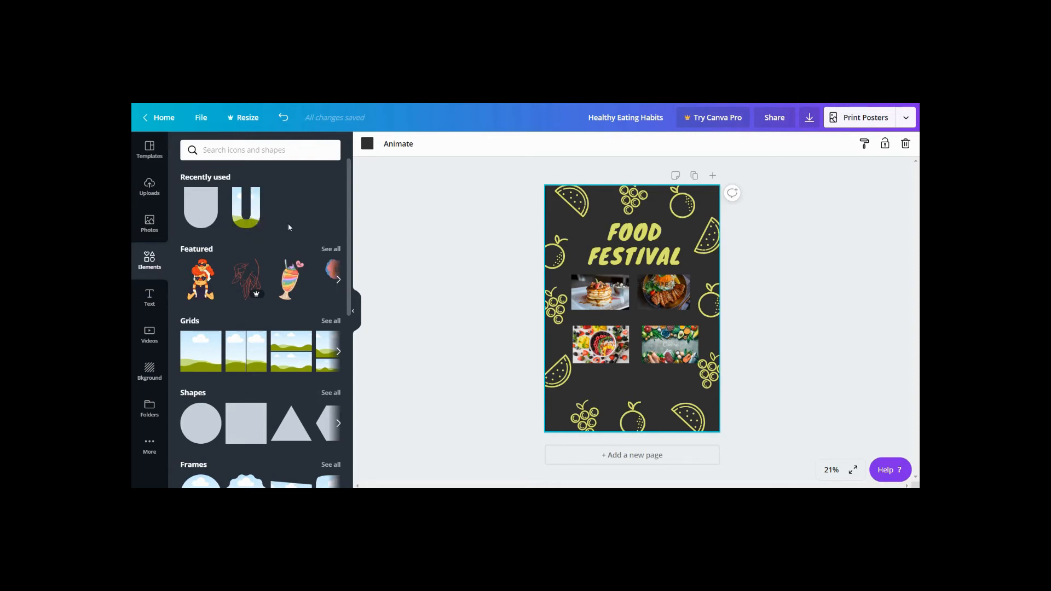
pyautogui.scroll(-2, 288, 223)
pyautogui.scroll(-3, 288, 227)
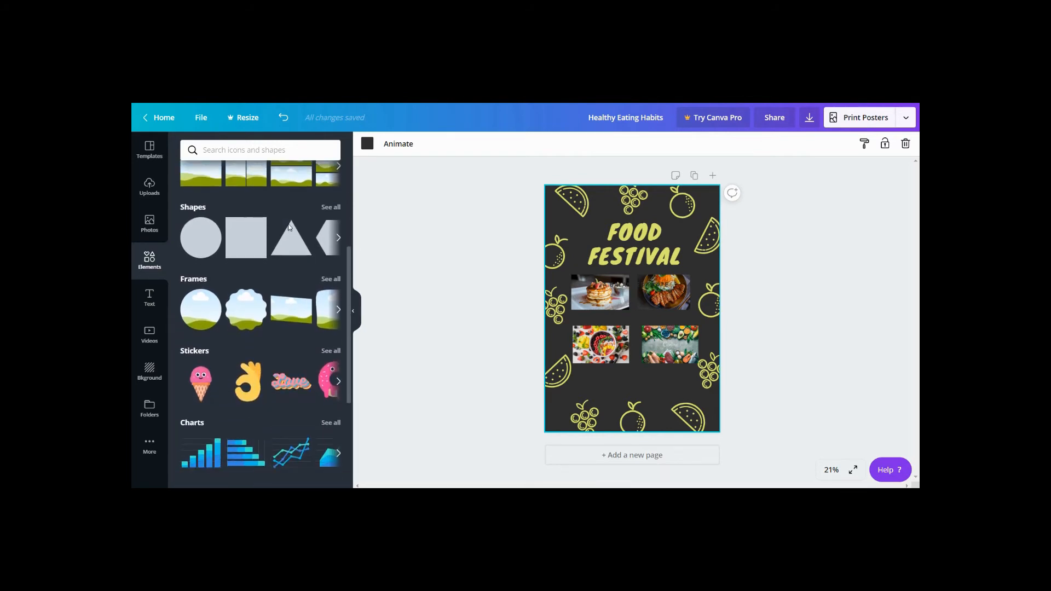
pyautogui.scroll(-6, 288, 228)
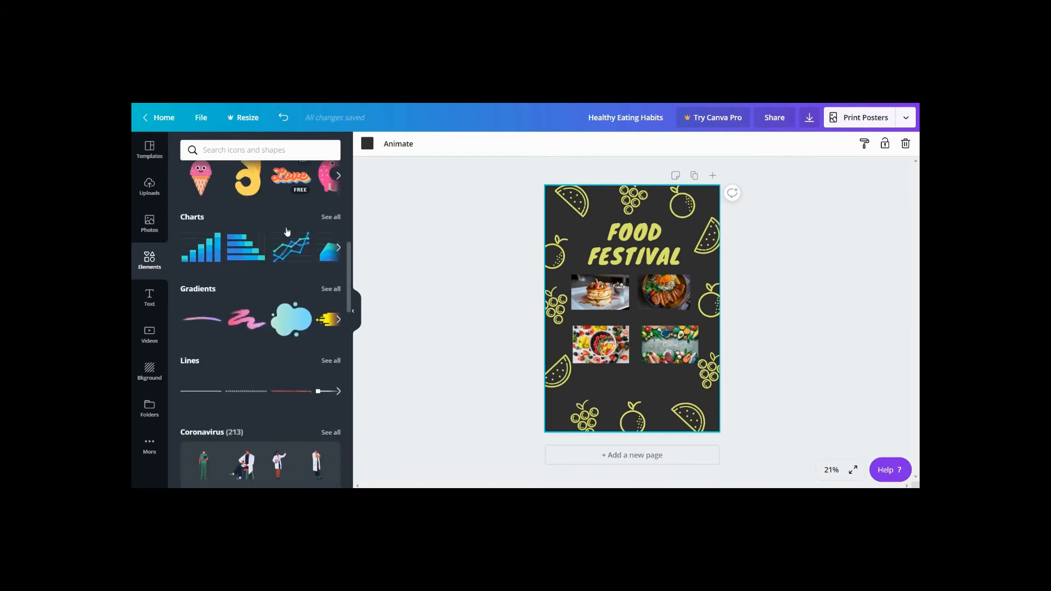
pyautogui.scroll(-5, 287, 227)
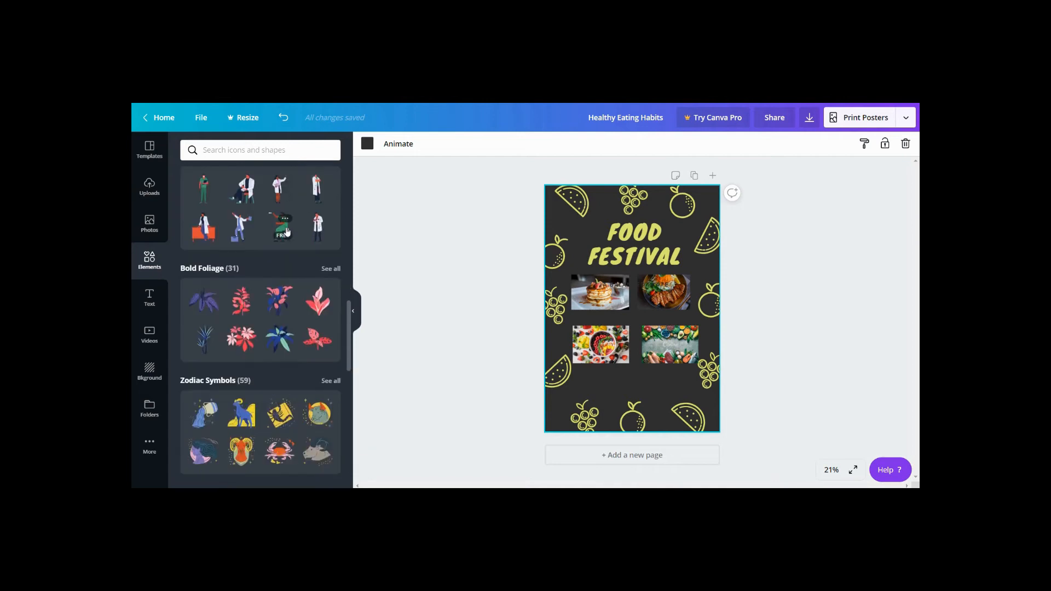
pyautogui.scroll(-5, 287, 228)
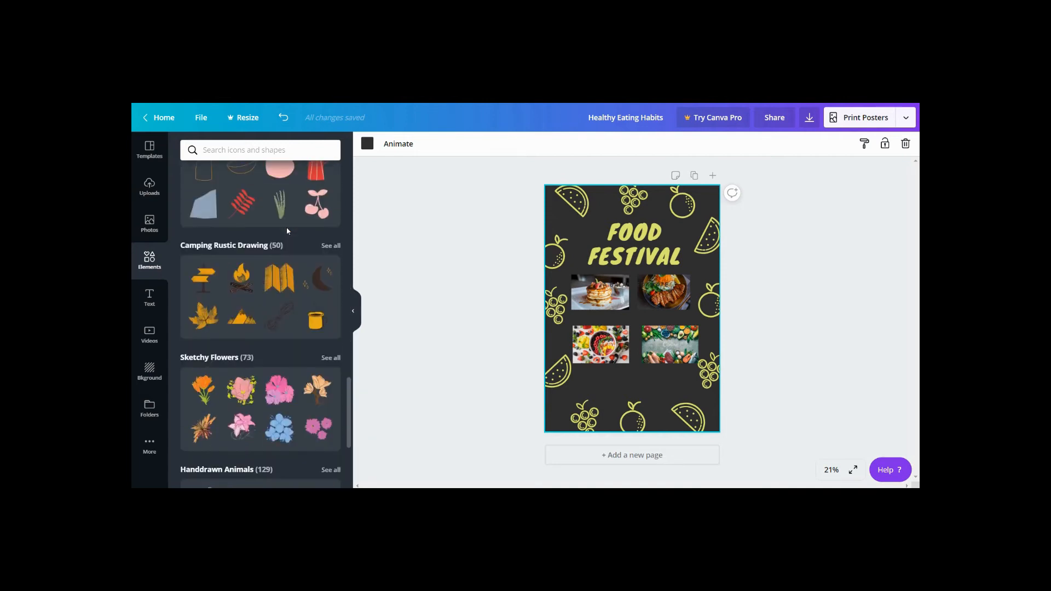
pyautogui.scroll(-3, 287, 229)
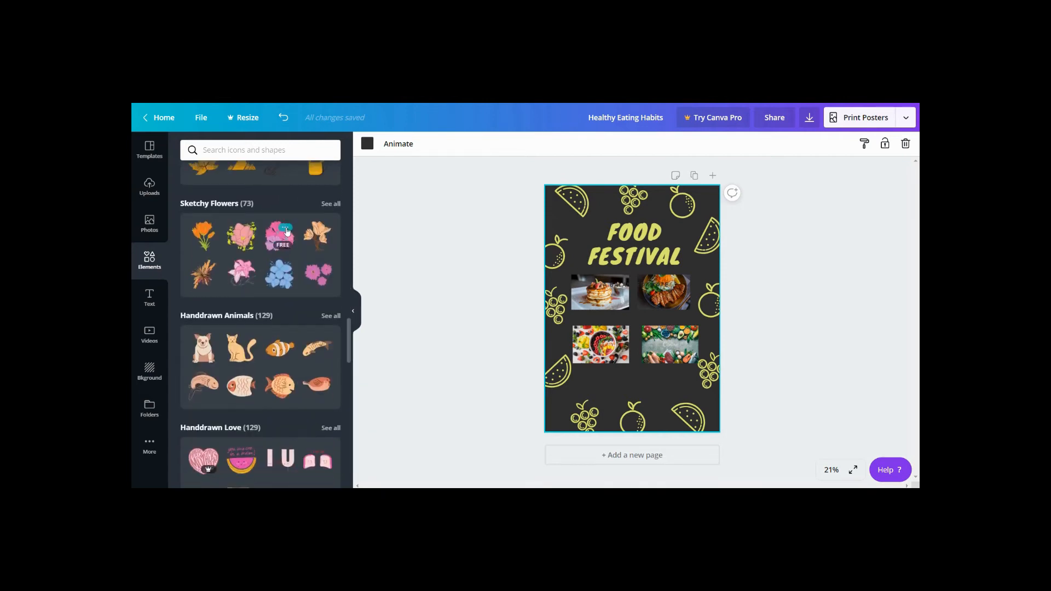
pyautogui.scroll(-4, 287, 232)
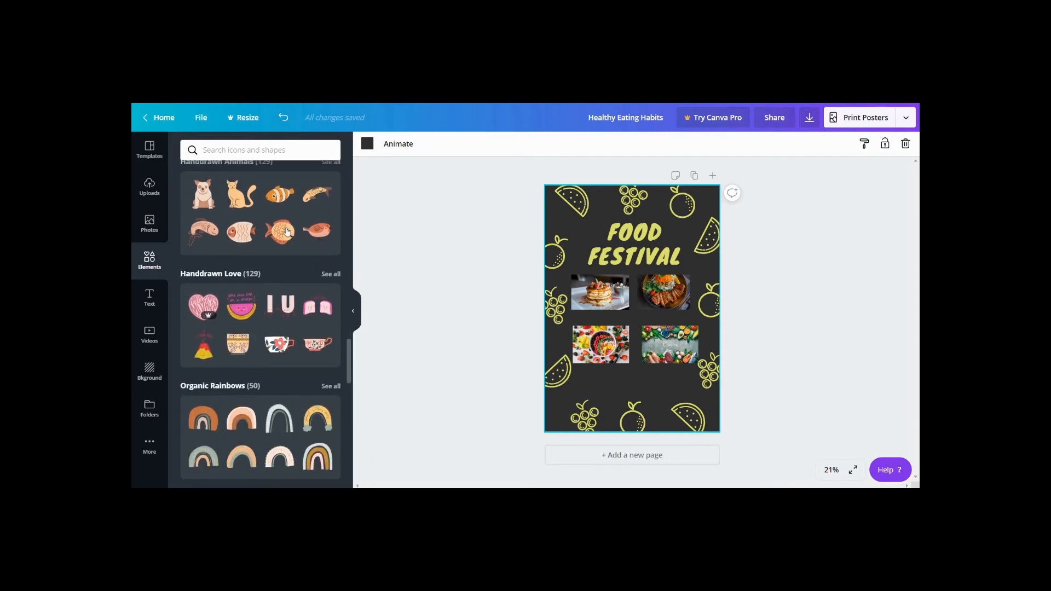
pyautogui.scroll(-4, 287, 232)
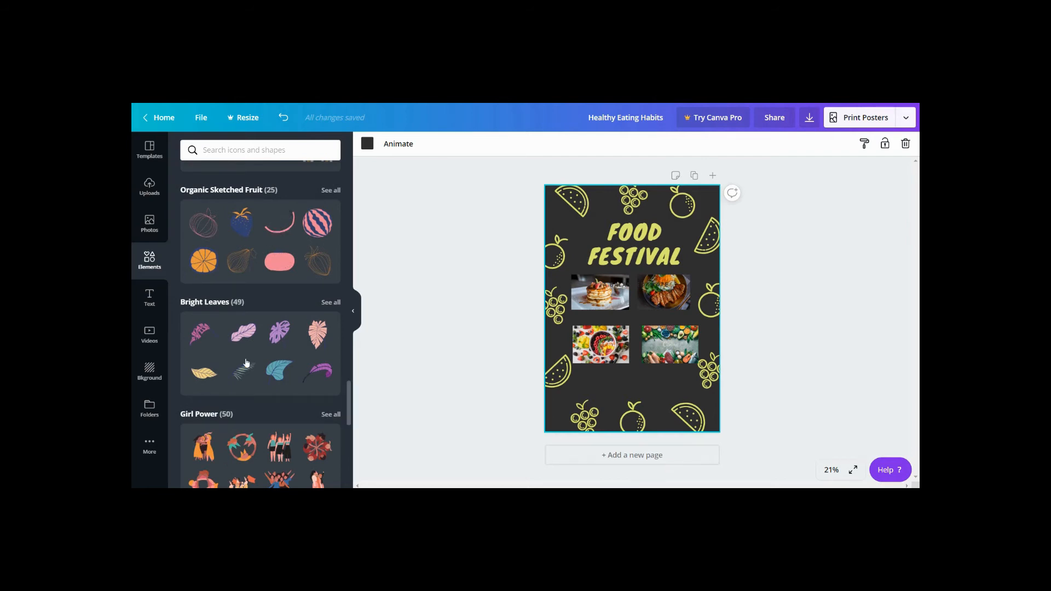
pyautogui.click(199, 263)
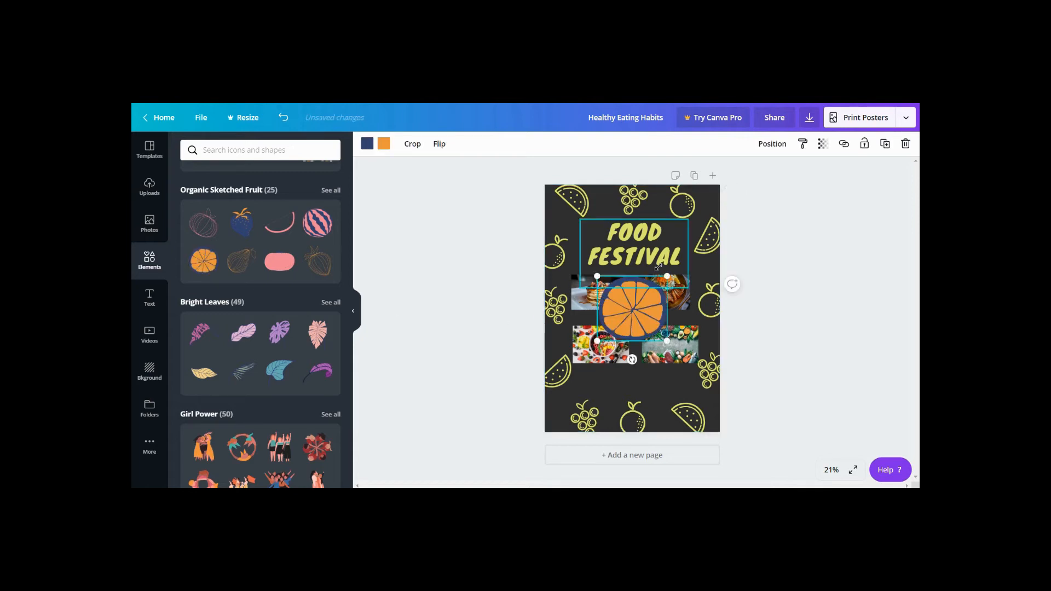
pyautogui.moveTo(666, 276); pyautogui.dragTo(622, 315)
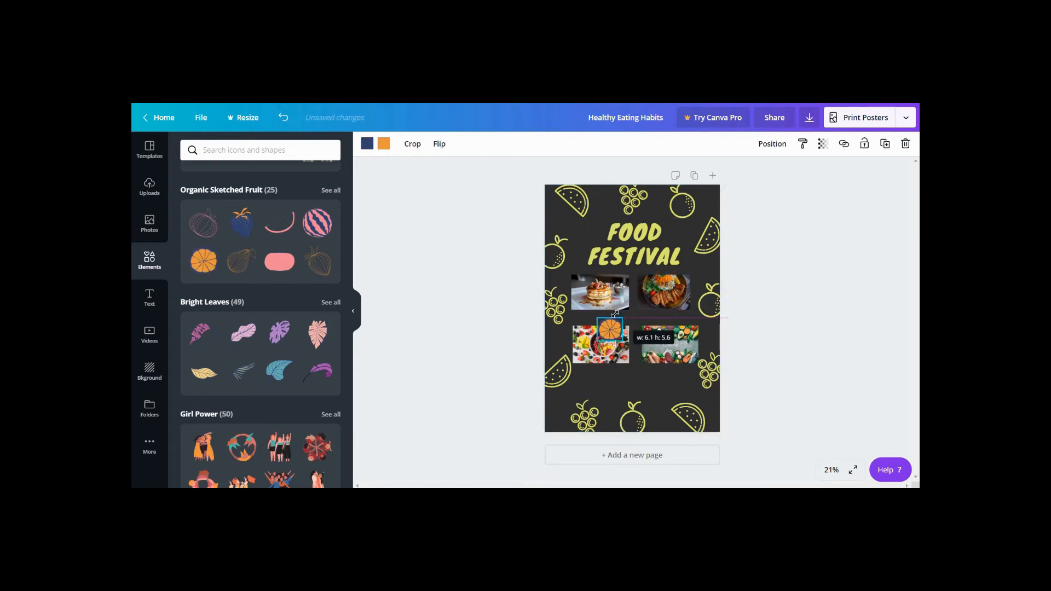
pyautogui.moveTo(593, 282); pyautogui.dragTo(580, 226)
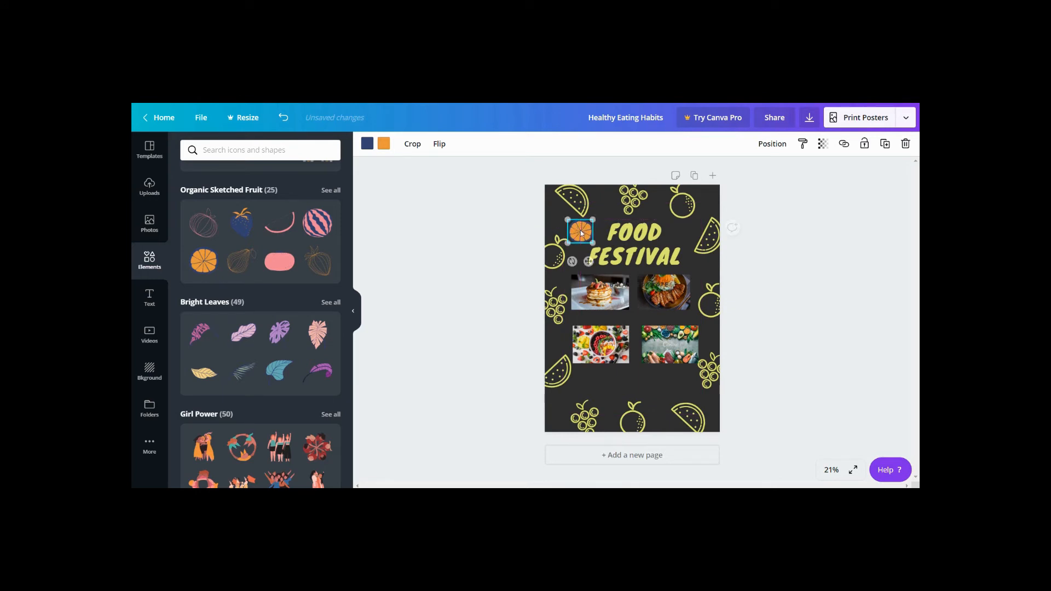
# Add the striped pink and blue watermelon from Organic Sketched Fruit, shrink it and place it right of the word FOOD.
pyautogui.click(318, 223)
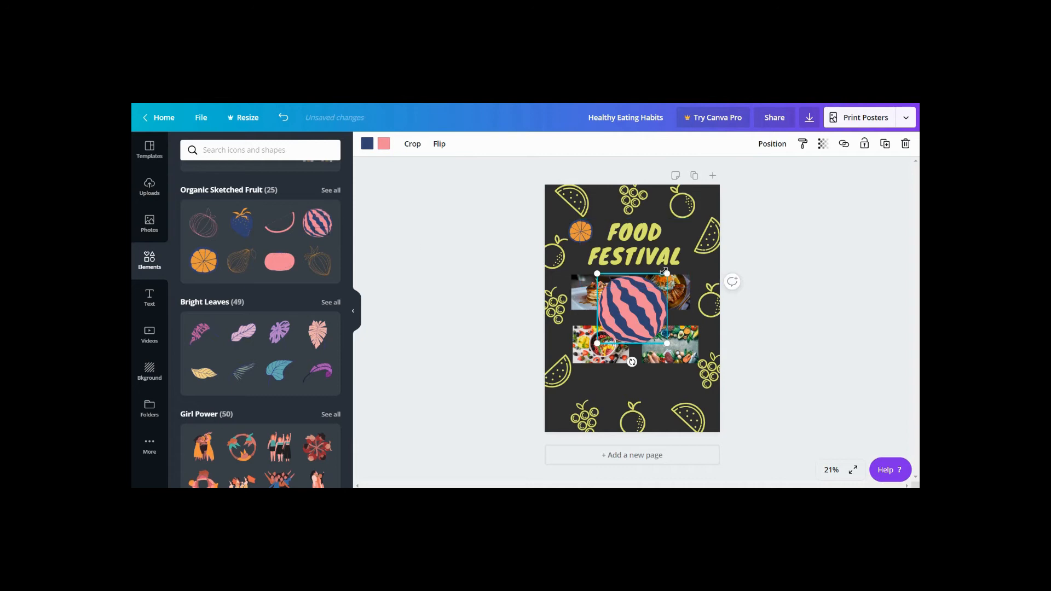
pyautogui.moveTo(666, 273); pyautogui.dragTo(694, 224)
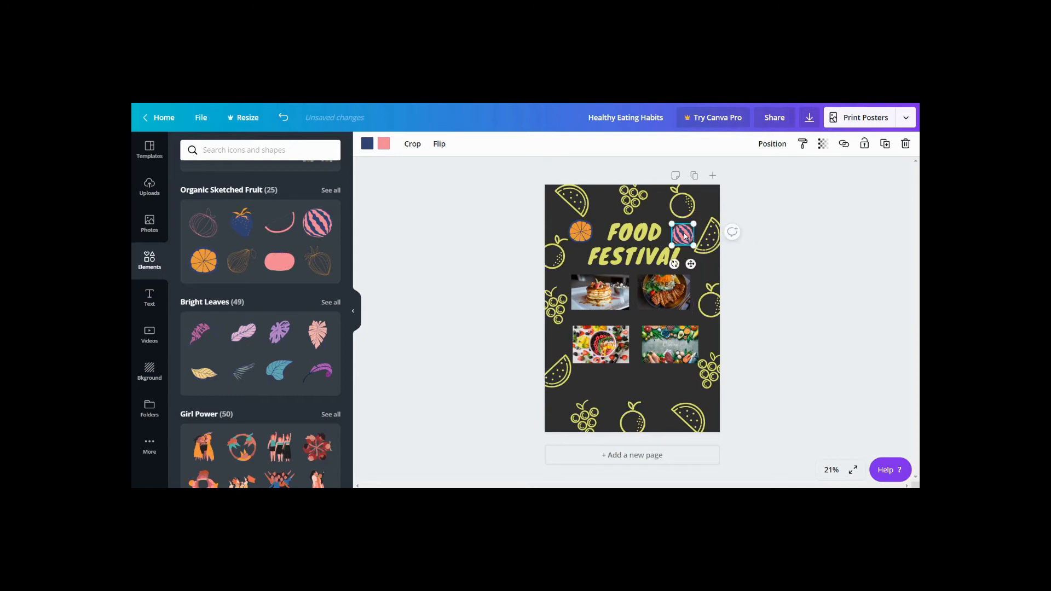
pyautogui.click(754, 276)
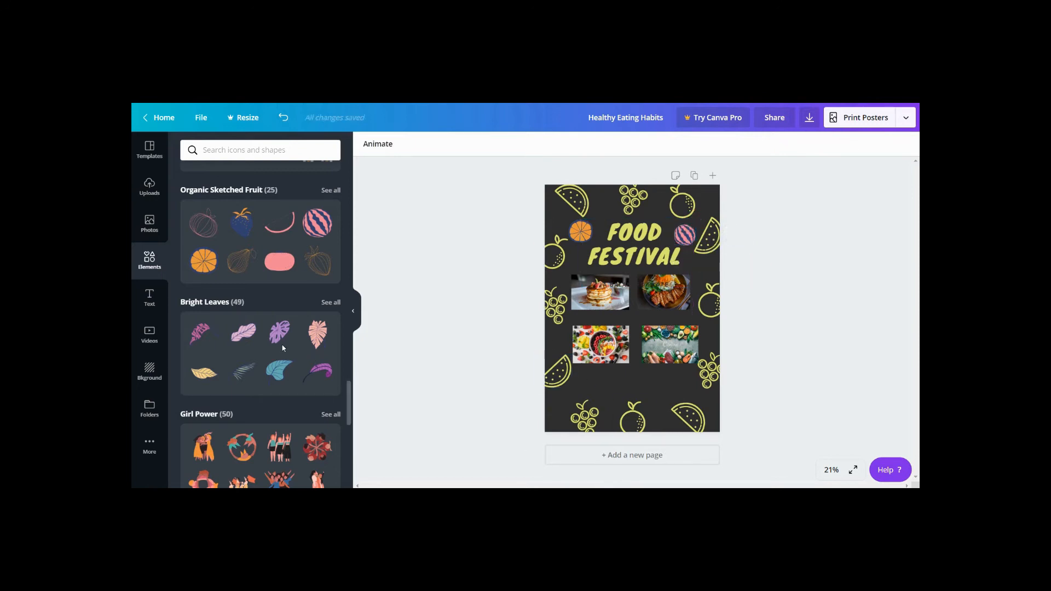
# Add the pink flower with the white center from the Organic Summer elements, shrink it and center it below the photos.
pyautogui.scroll(-2, 278, 346)
pyautogui.scroll(-8, 278, 350)
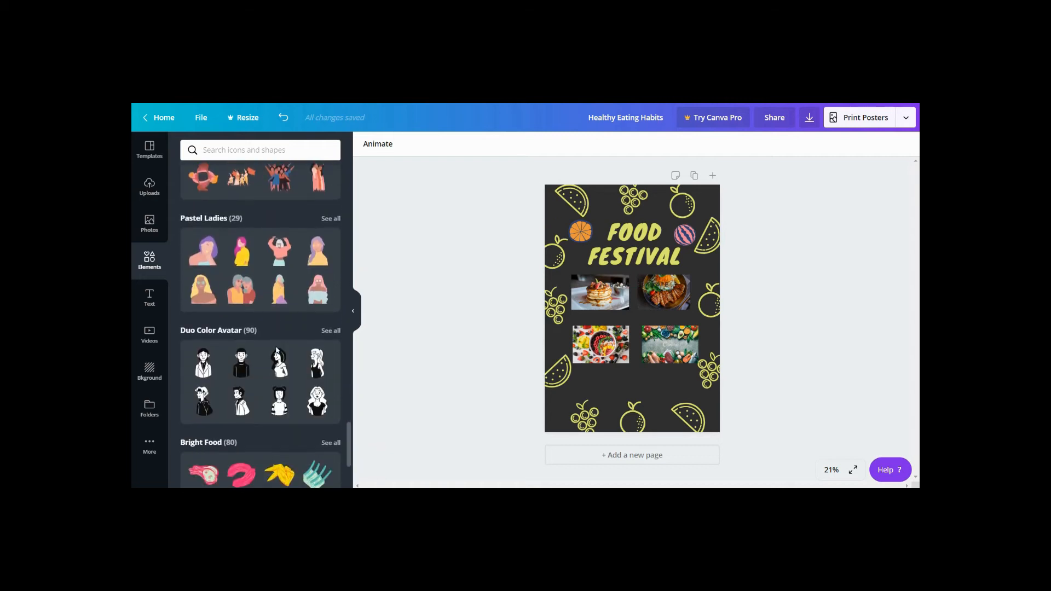
pyautogui.scroll(-7, 277, 350)
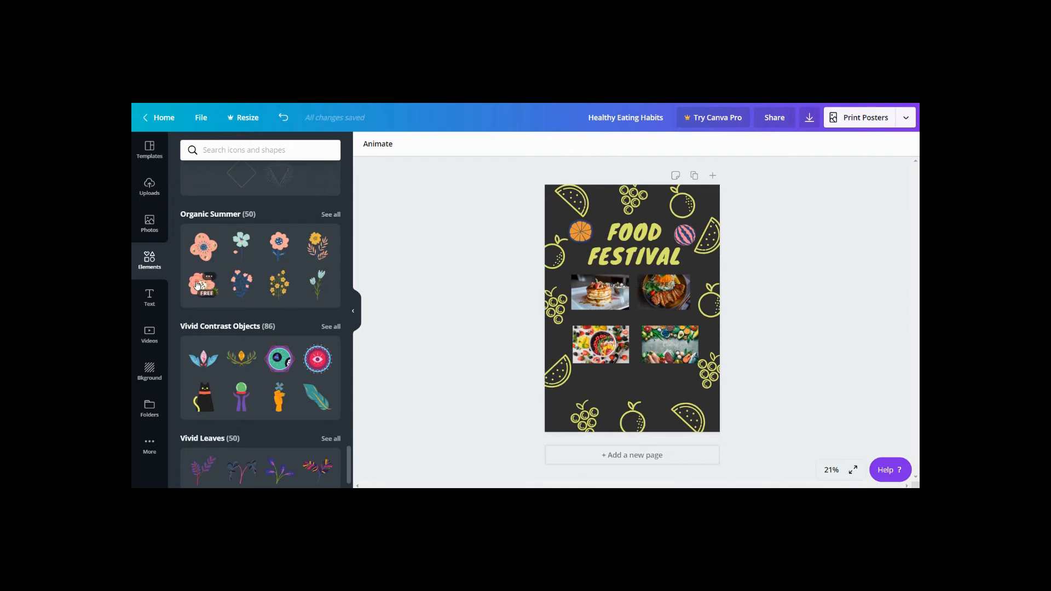
pyautogui.click(197, 284)
pyautogui.moveTo(665, 281); pyautogui.dragTo(628, 383)
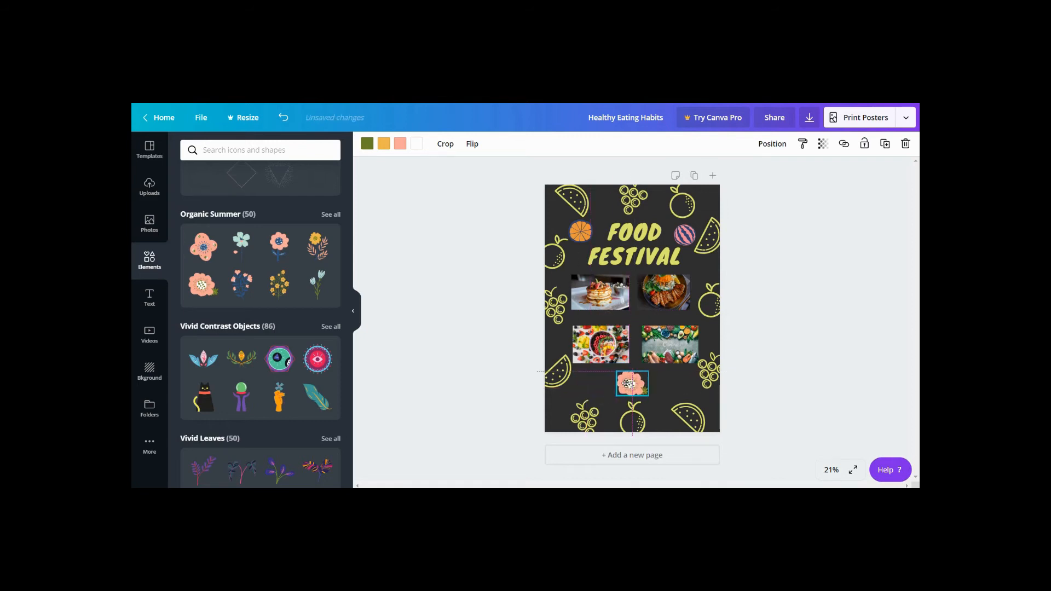
# Add the light blue tulips from the Organic Summer elements, shrink them and place them right of the pink flower.
pyautogui.scroll(-1, 297, 305)
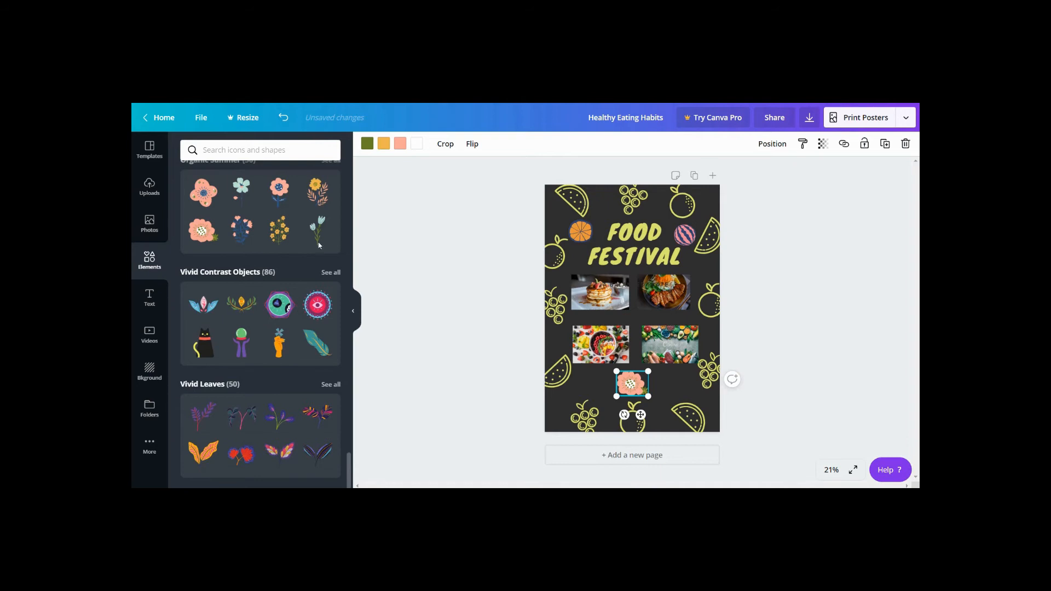
pyautogui.click(314, 236)
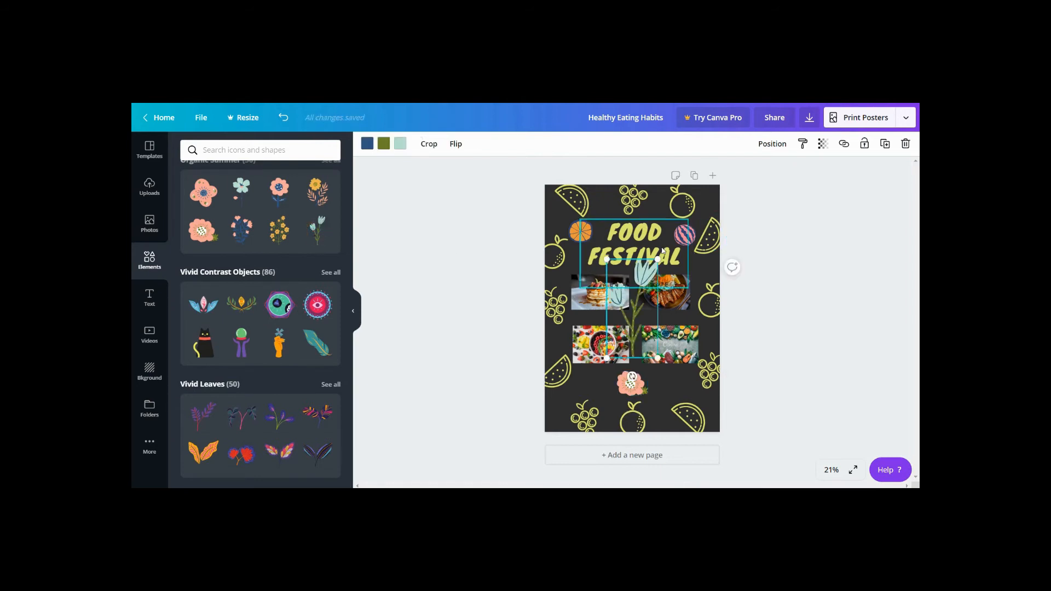
pyautogui.moveTo(657, 261); pyautogui.dragTo(662, 386)
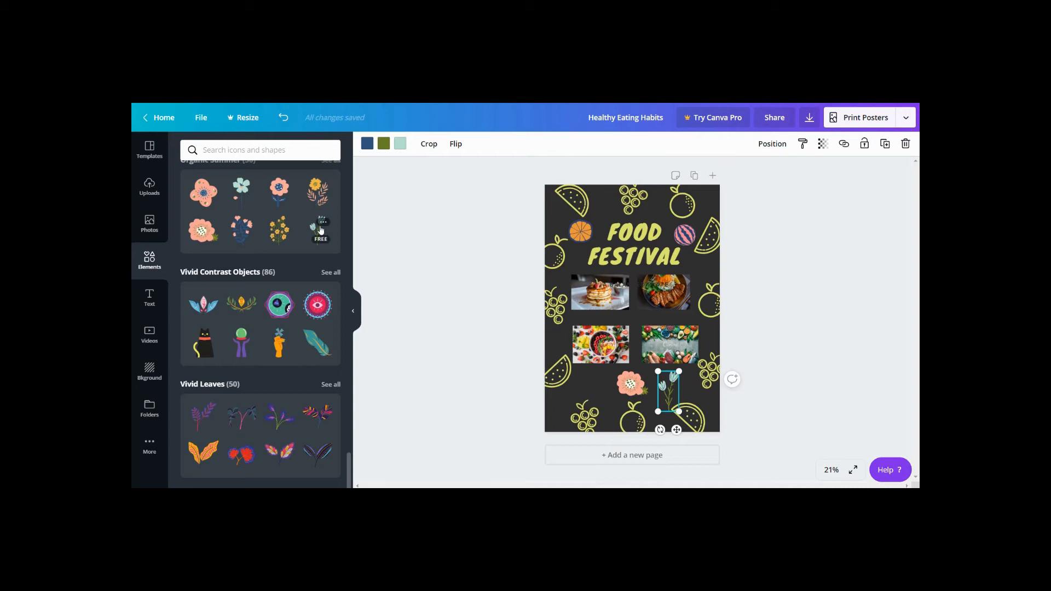
# Check the tulip element's details, add a second copy at about 4.8 by 9.3 and place it left of the pink flower.
pyautogui.click(323, 222)
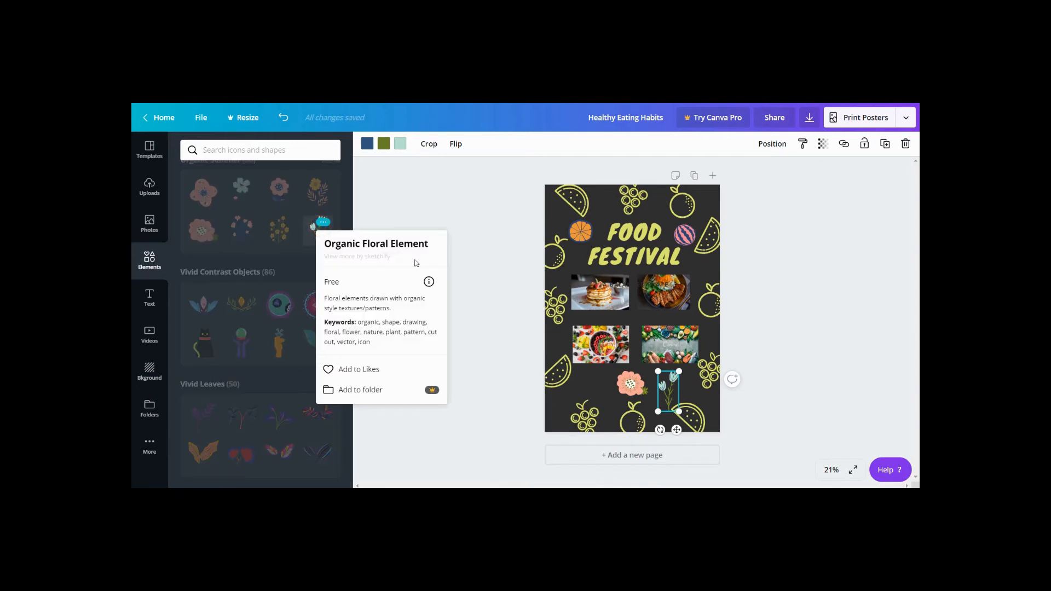
pyautogui.click(438, 212)
pyautogui.click(313, 230)
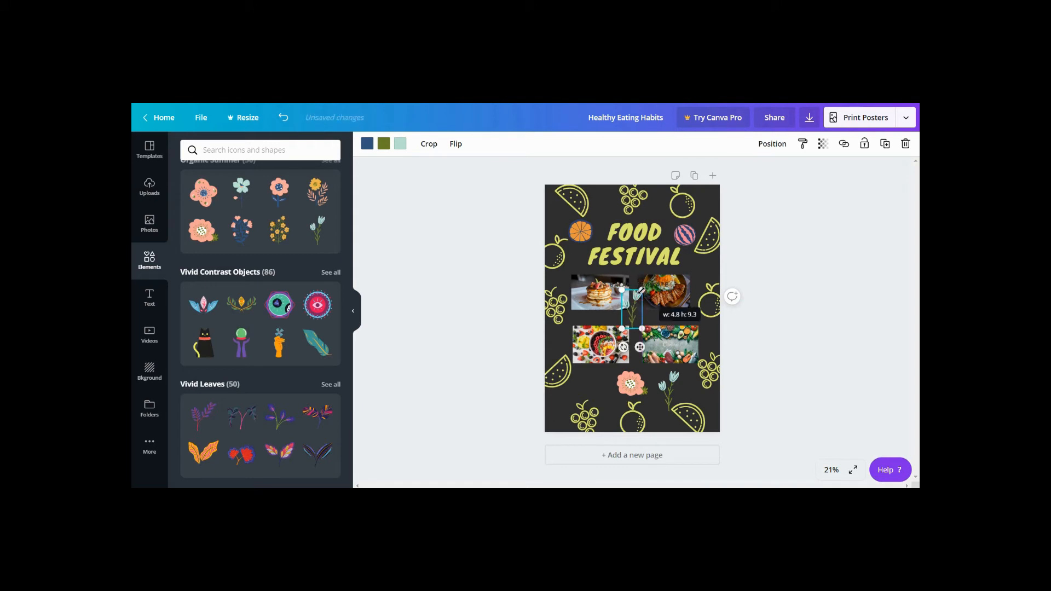
pyautogui.moveTo(624, 310); pyautogui.dragTo(597, 389)
pyautogui.click(796, 379)
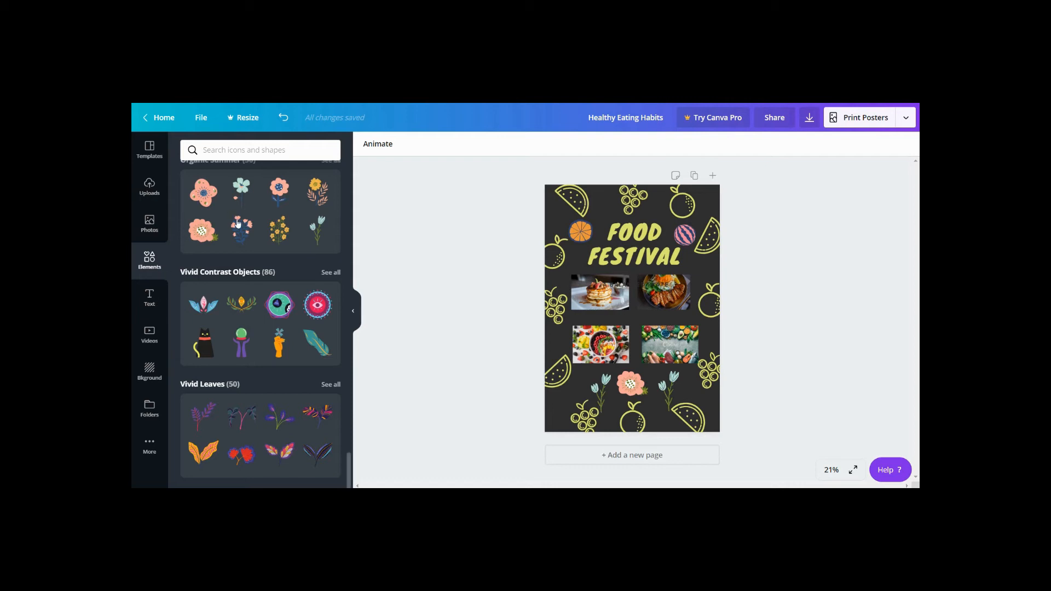
# Add a new heading text box across the middle of the poster and replace its placeholder text with FOOD.
pyautogui.click(151, 300)
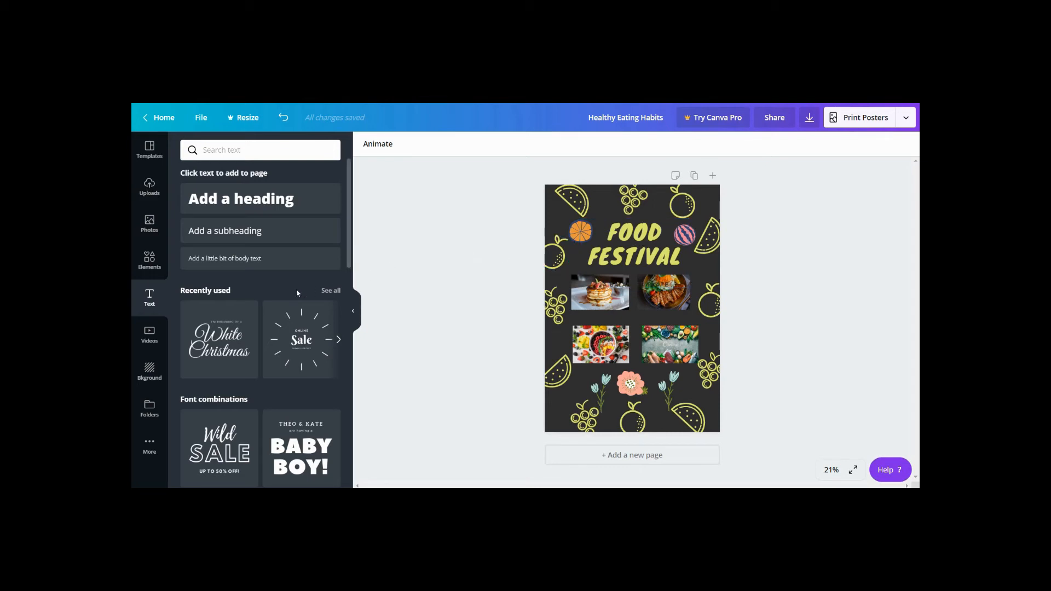
pyautogui.scroll(-1, 239, 328)
pyautogui.scroll(-6, 240, 357)
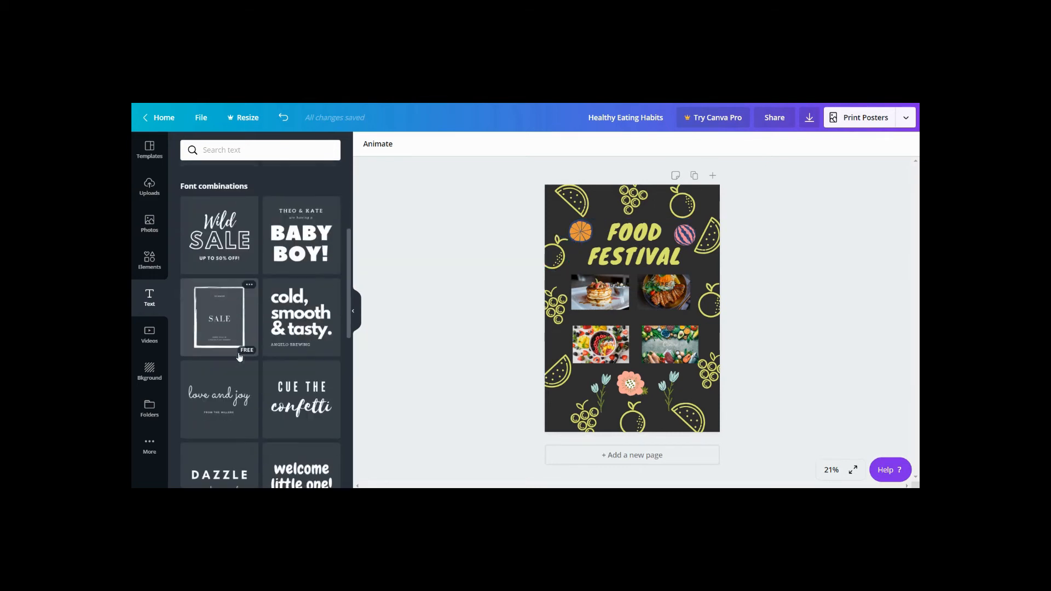
pyautogui.scroll(7, 270, 356)
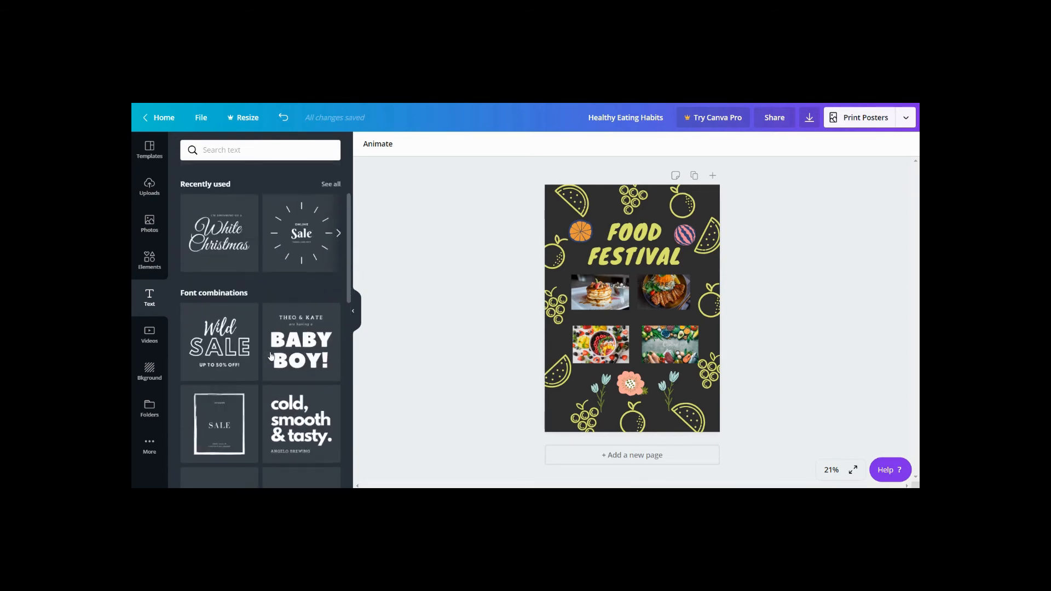
pyautogui.scroll(-1, 259, 260)
pyautogui.scroll(1, 262, 268)
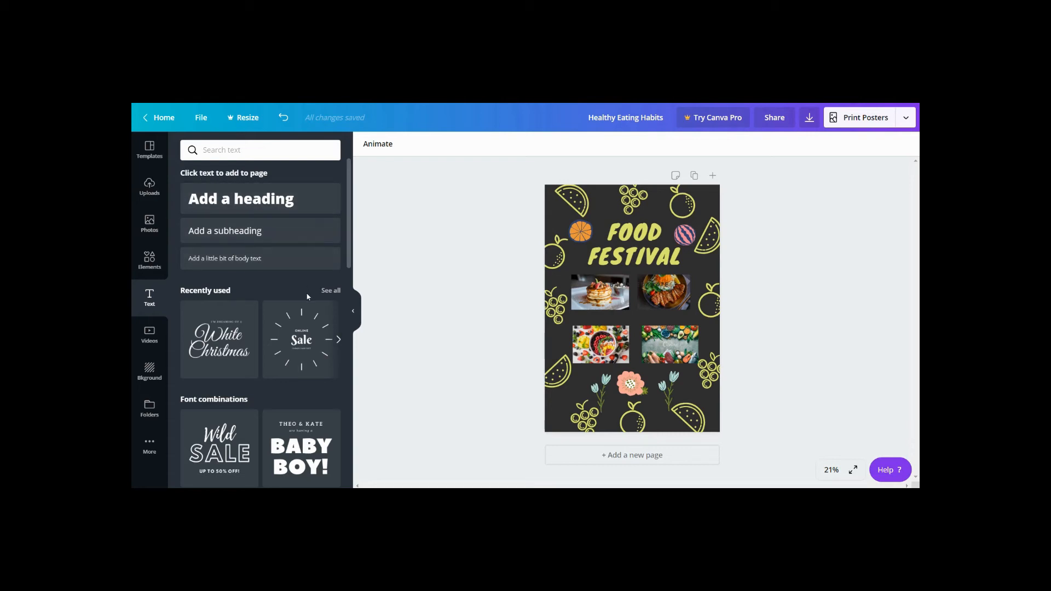
pyautogui.click(223, 202)
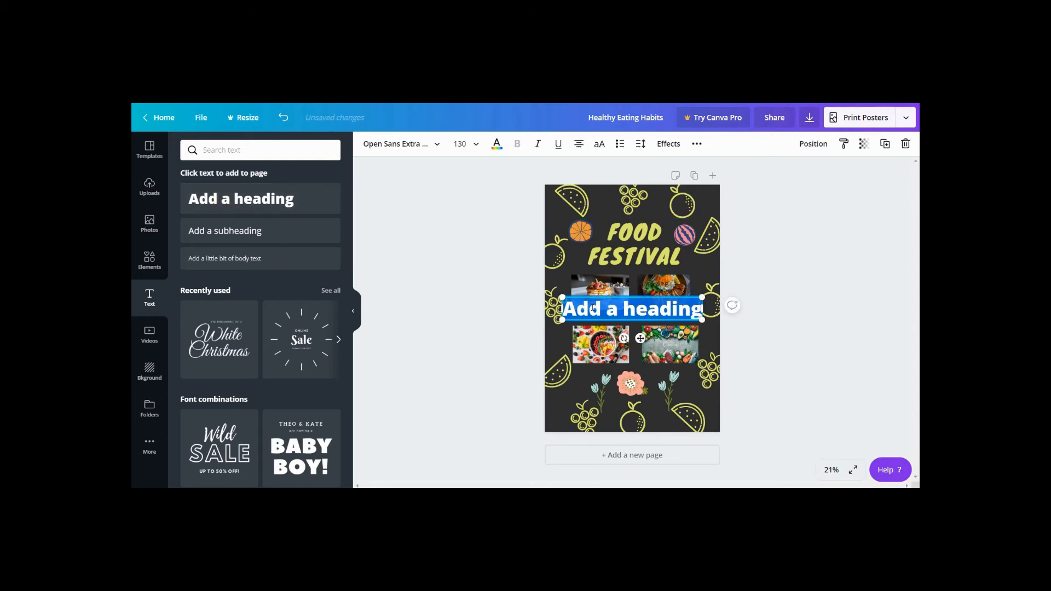
pyautogui.click(632, 311)
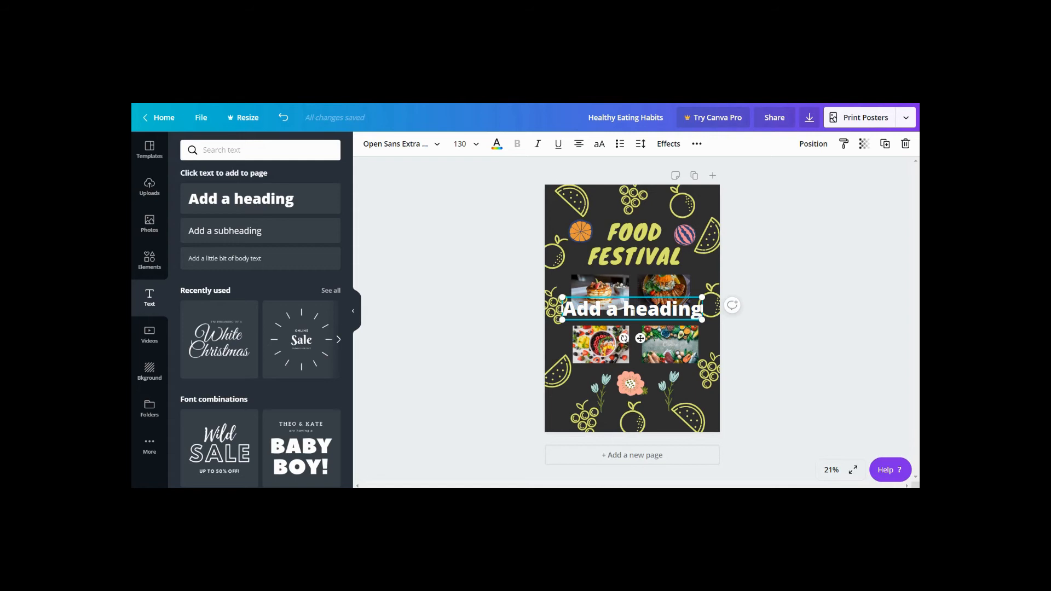
pyautogui.tripleClick(683, 311)
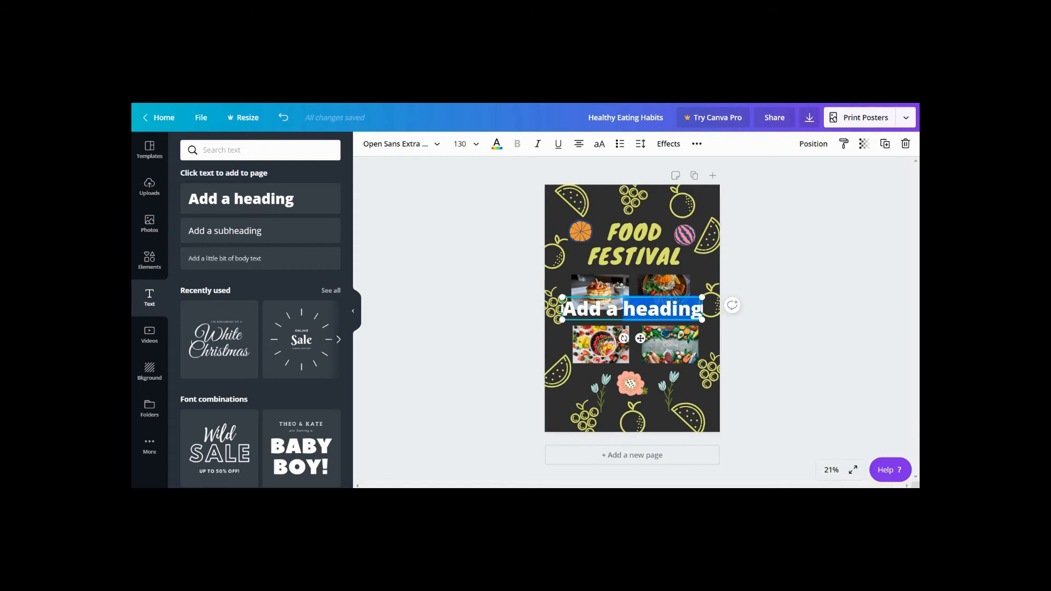
pyautogui.write('F')
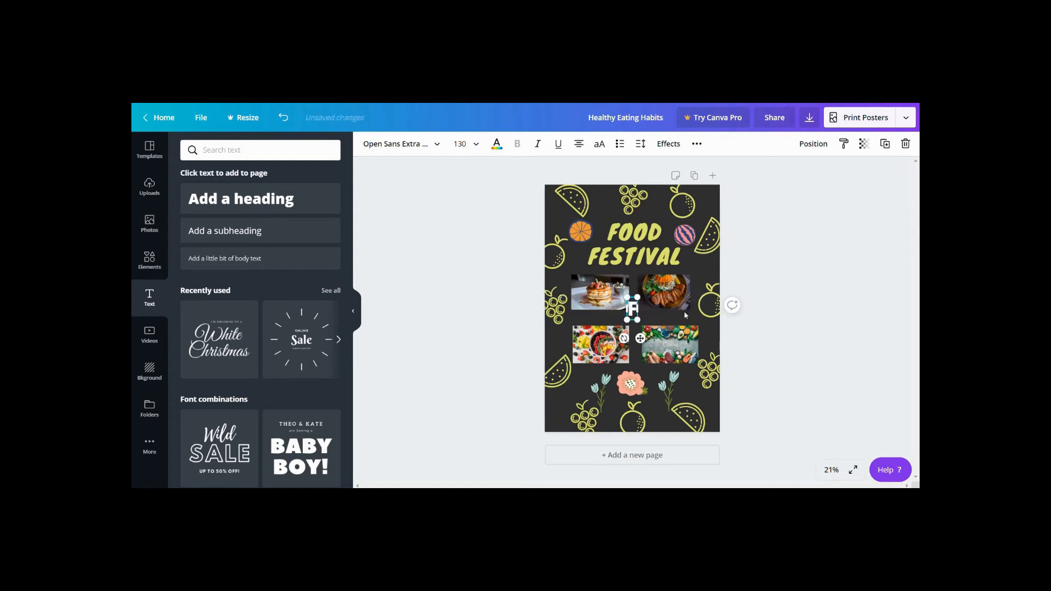
pyautogui.write('OOD')
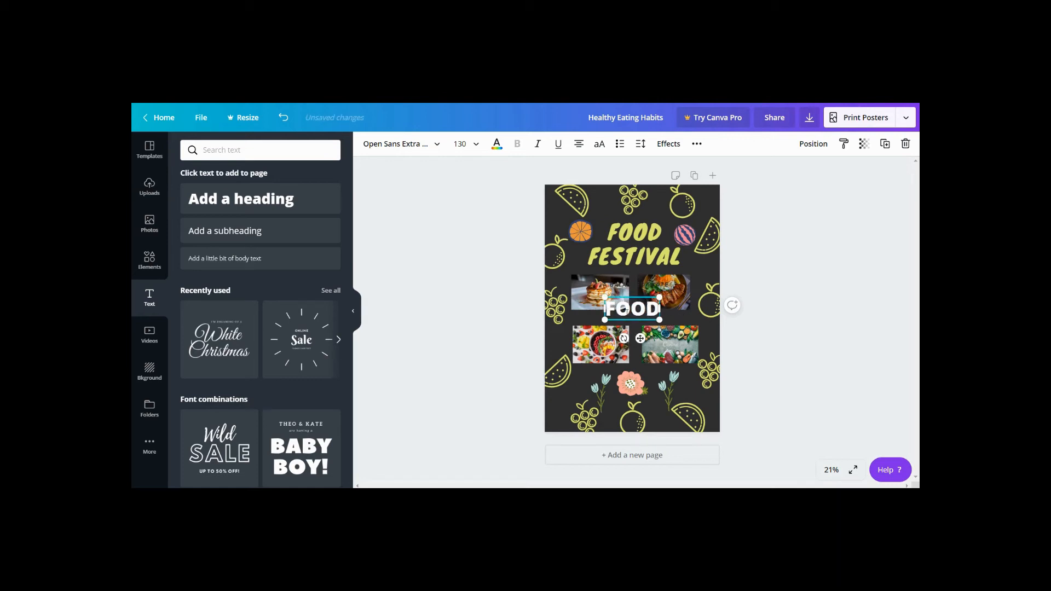
# Move the white FOOD text down into the gap between the two rows of photos.
pyautogui.moveTo(632, 319)
pyautogui.mouseDown()
pyautogui.moveTo(636, 437)
pyautogui.moveTo(646, 249)
pyautogui.moveTo(633, 326)
pyautogui.mouseUp()
pyautogui.click(767, 351)
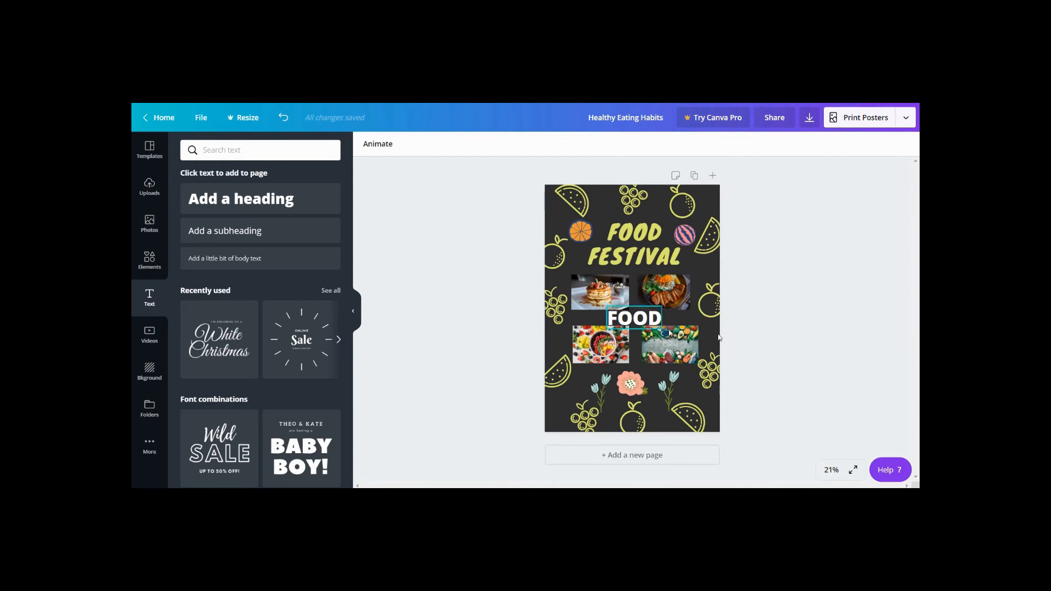
# Add the recently used Online Sale text design, enlarge it to about 30 by 30 and center it over the title and photos.
pyautogui.click(303, 355)
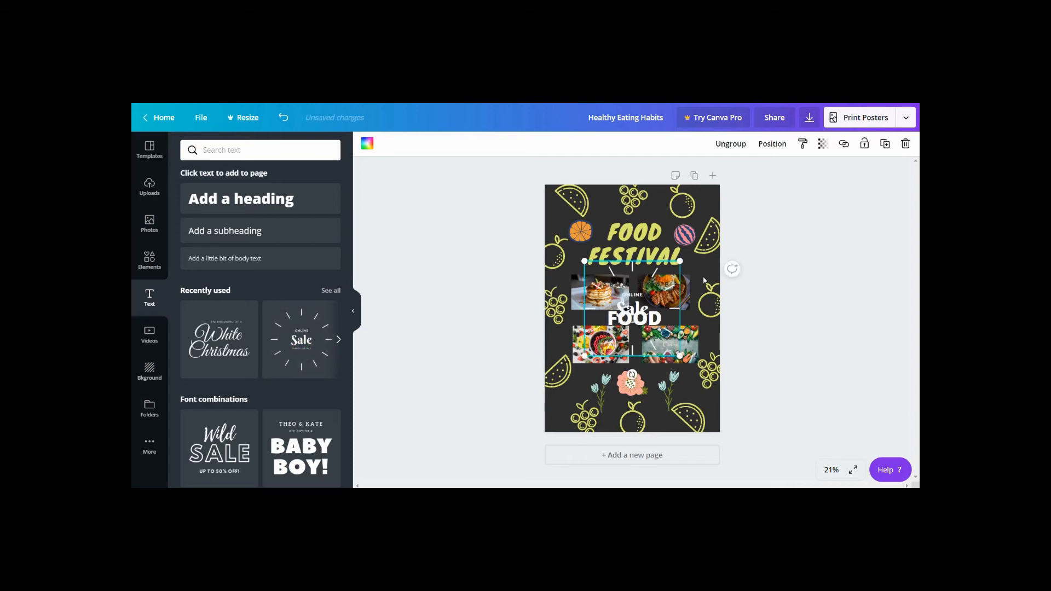
pyautogui.moveTo(679, 257)
pyautogui.mouseDown()
pyautogui.moveTo(704, 292)
pyautogui.moveTo(684, 328)
pyautogui.moveTo(694, 259)
pyautogui.mouseUp()
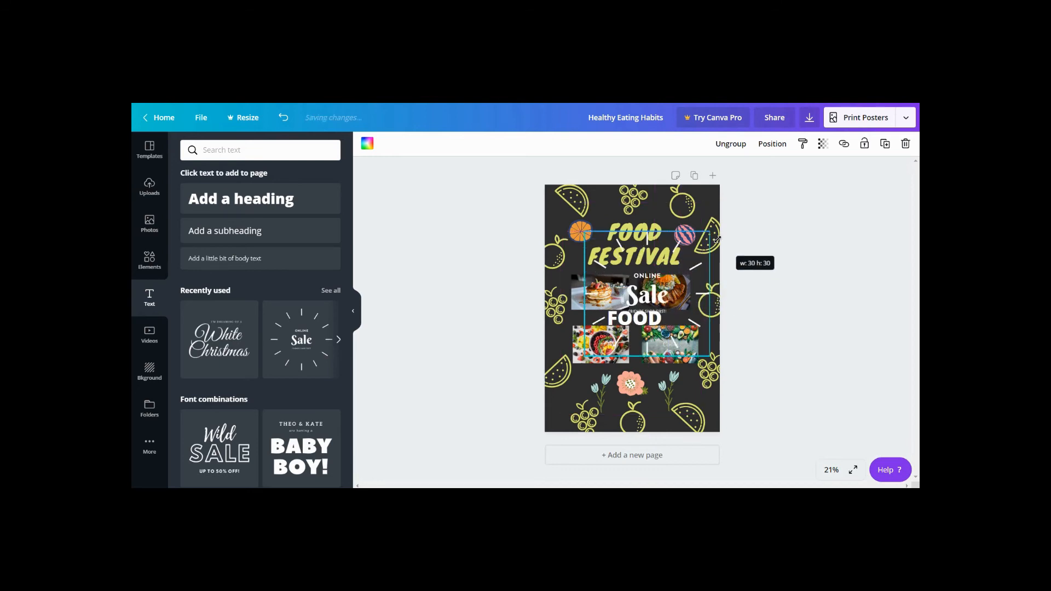
pyautogui.moveTo(672, 290)
pyautogui.mouseDown()
pyautogui.moveTo(656, 231)
pyautogui.moveTo(658, 283)
pyautogui.mouseUp()
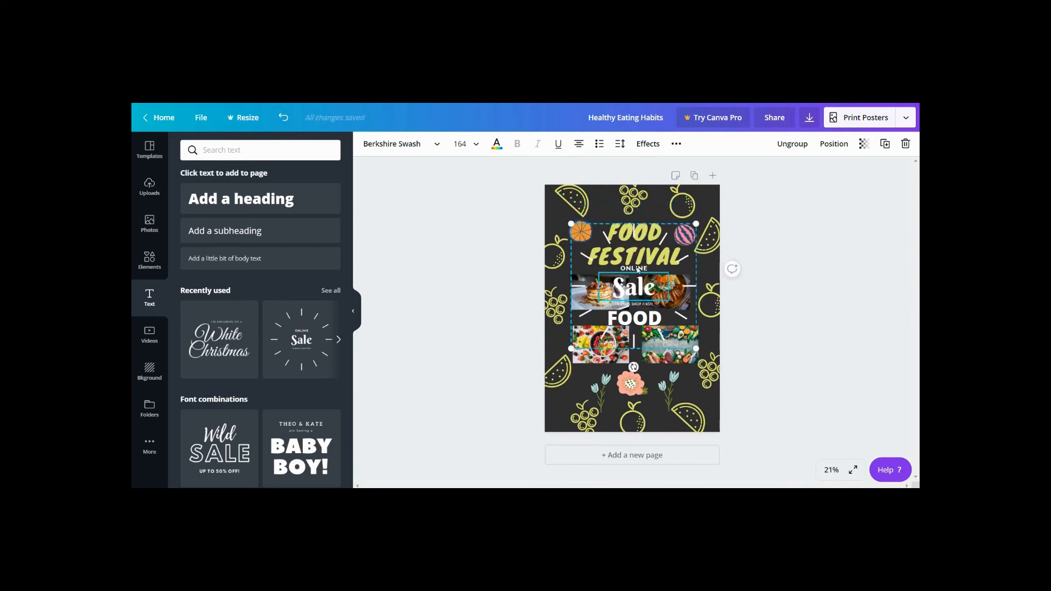
# Delete the ONLINE line, the small tagline and the Sale text individually, and remove the remaining ray group from the poster.
pyautogui.click(637, 269)
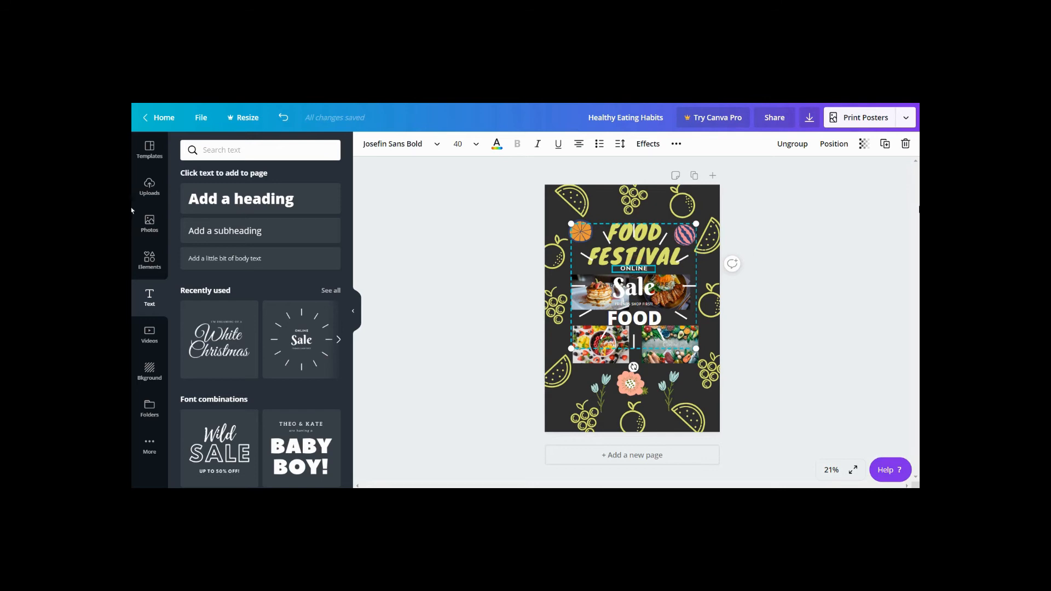
pyautogui.click(905, 145)
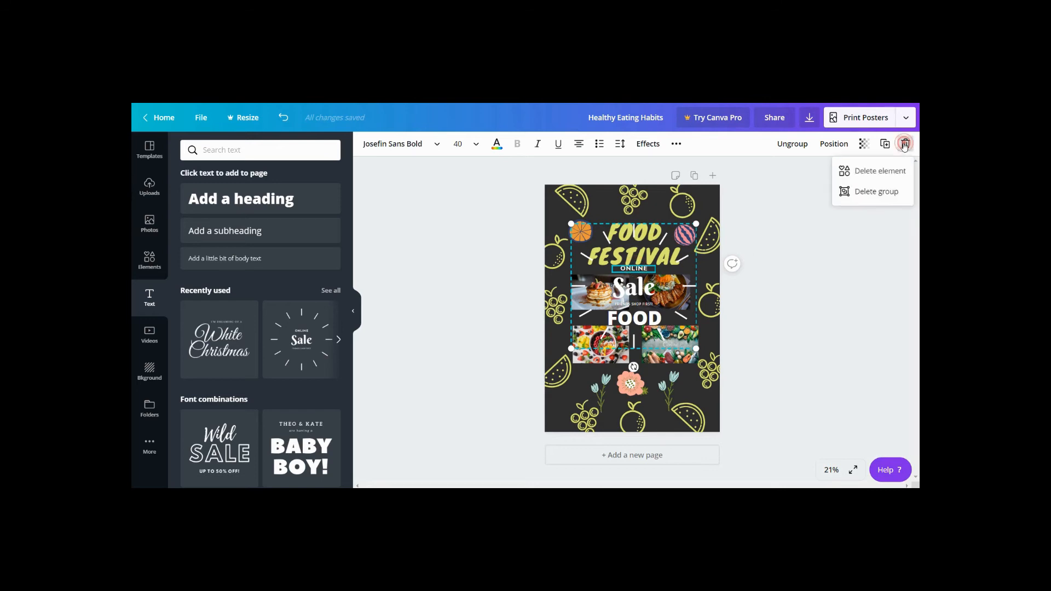
pyautogui.click(881, 172)
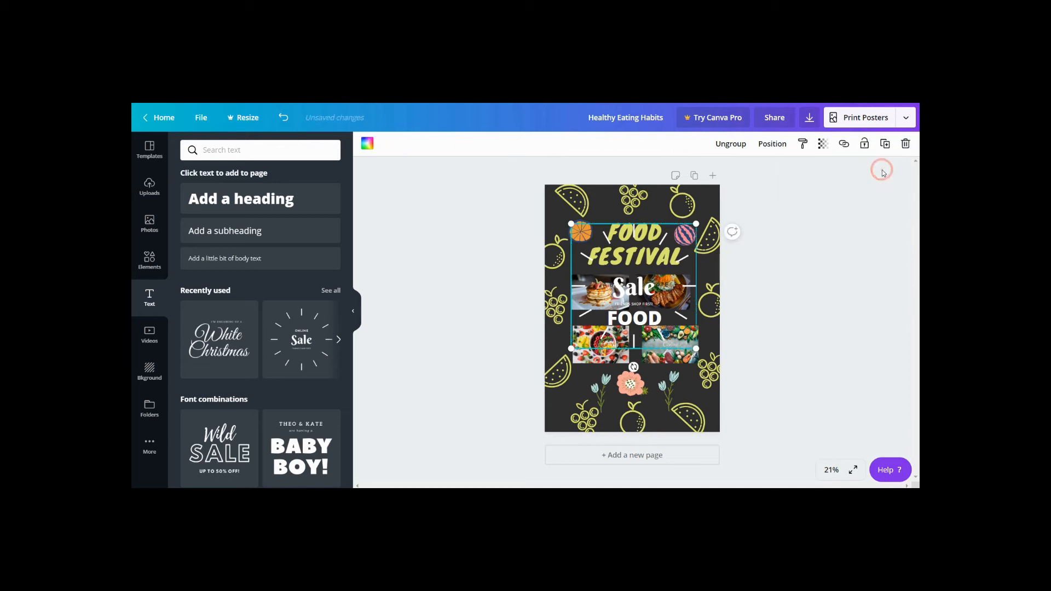
pyautogui.click(648, 305)
pyautogui.click(906, 145)
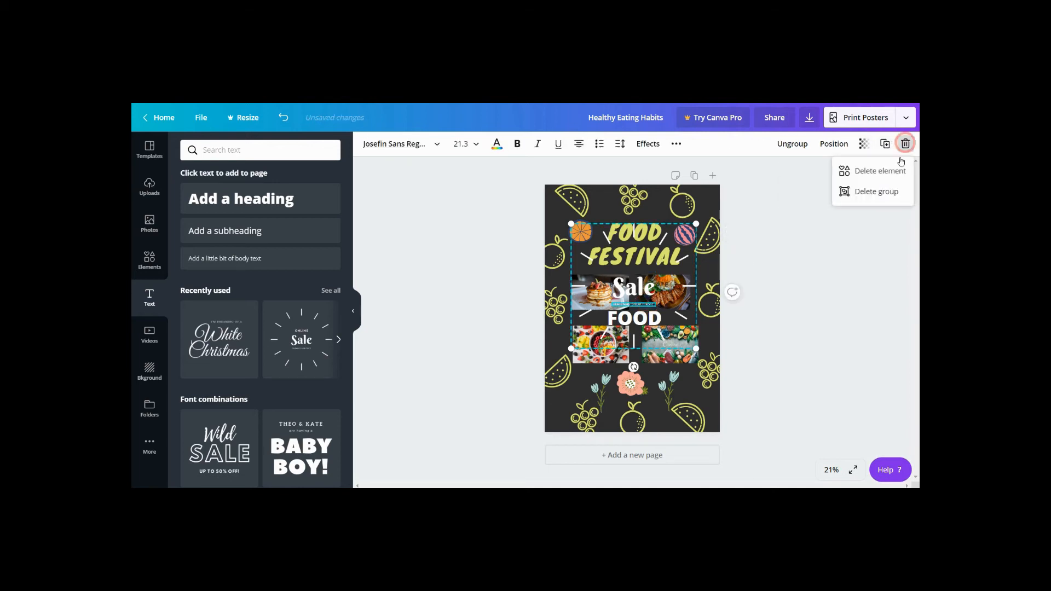
pyautogui.click(877, 172)
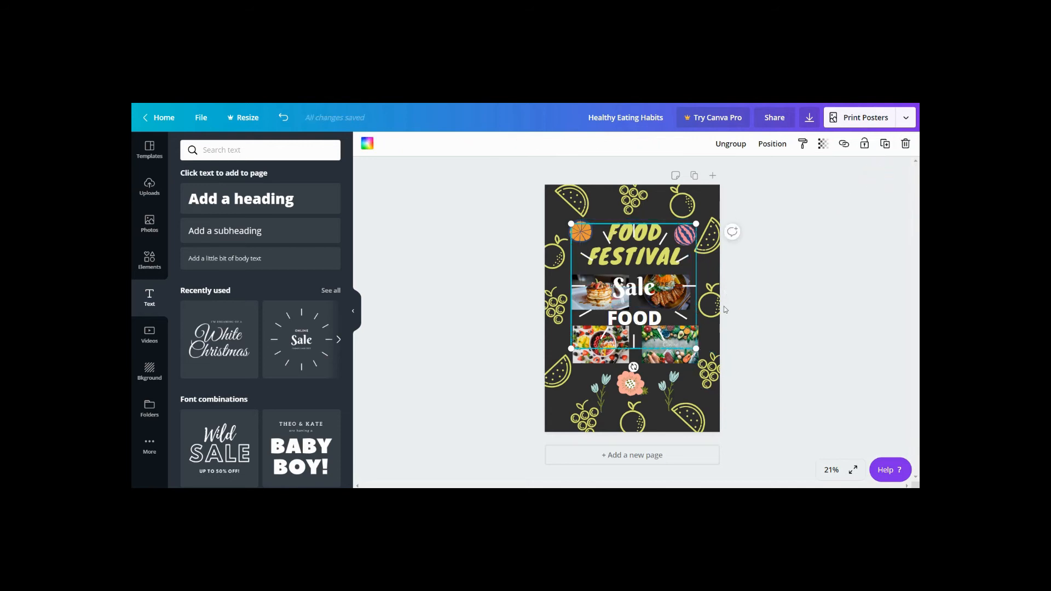
pyautogui.click(643, 276)
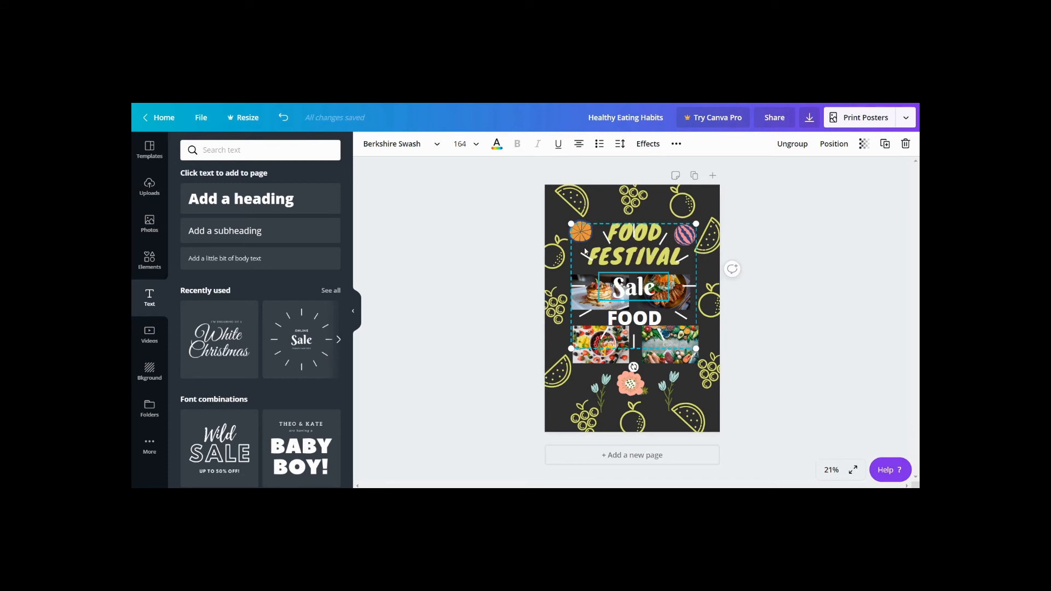
pyautogui.click(906, 145)
pyautogui.click(880, 172)
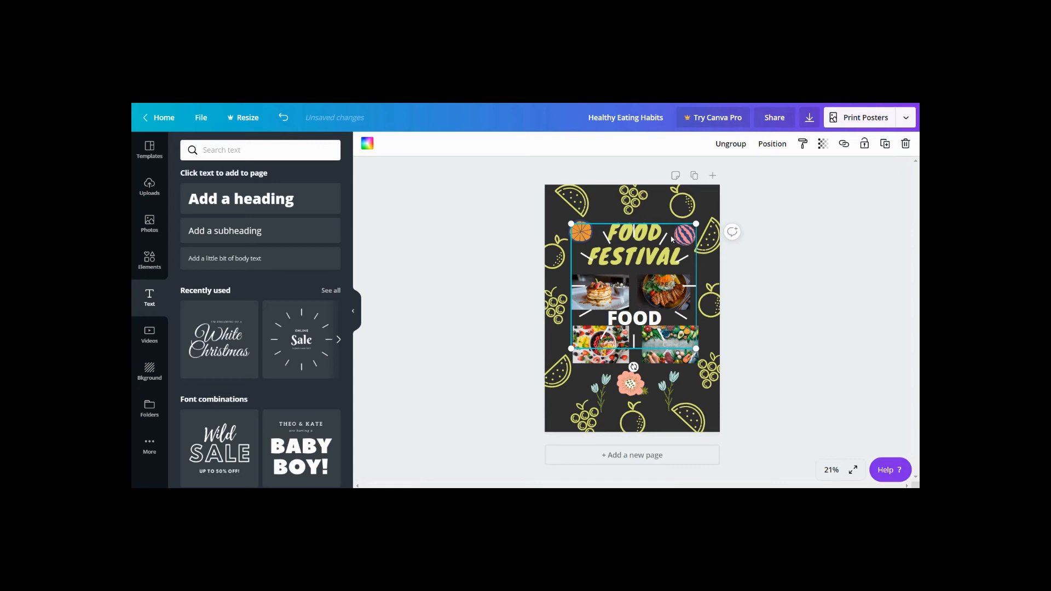
pyautogui.click(906, 147)
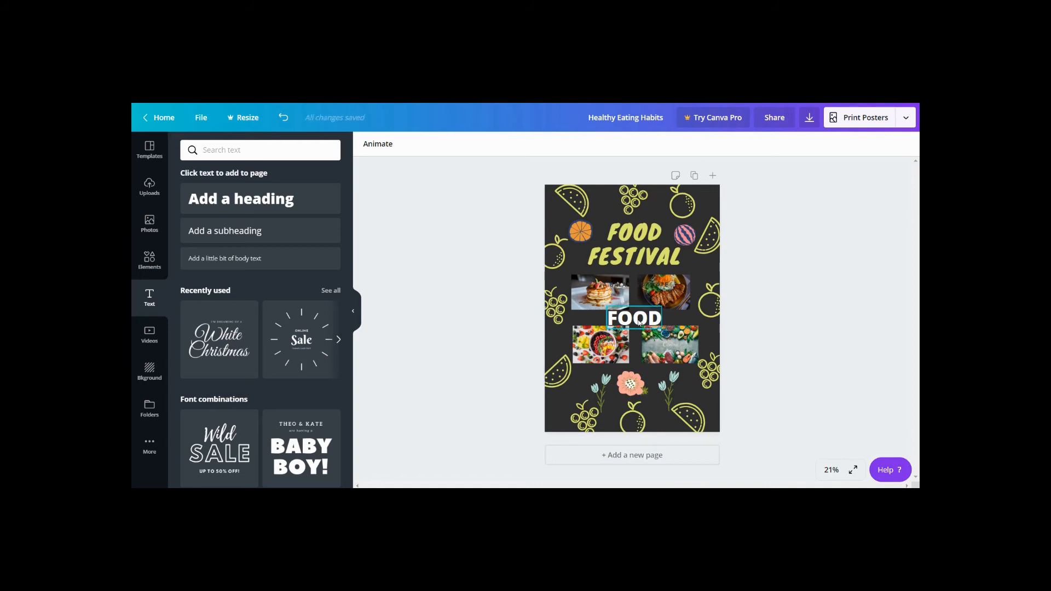
# Shrink the white FOOD text, reposition it between the photo rows and set its font size to 104.
pyautogui.click(639, 323)
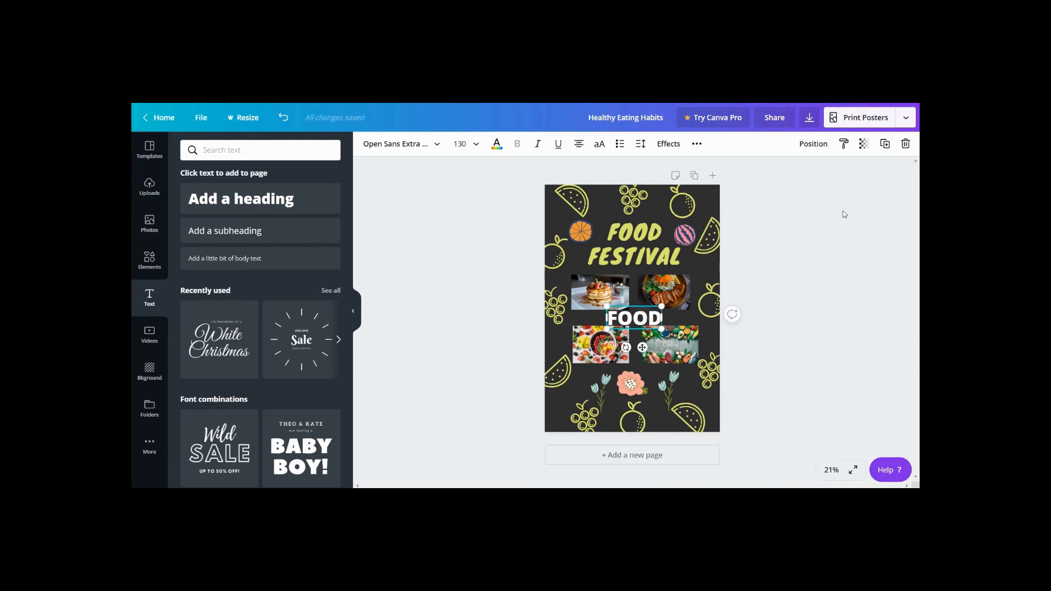
pyautogui.moveTo(660, 304); pyautogui.dragTo(640, 317)
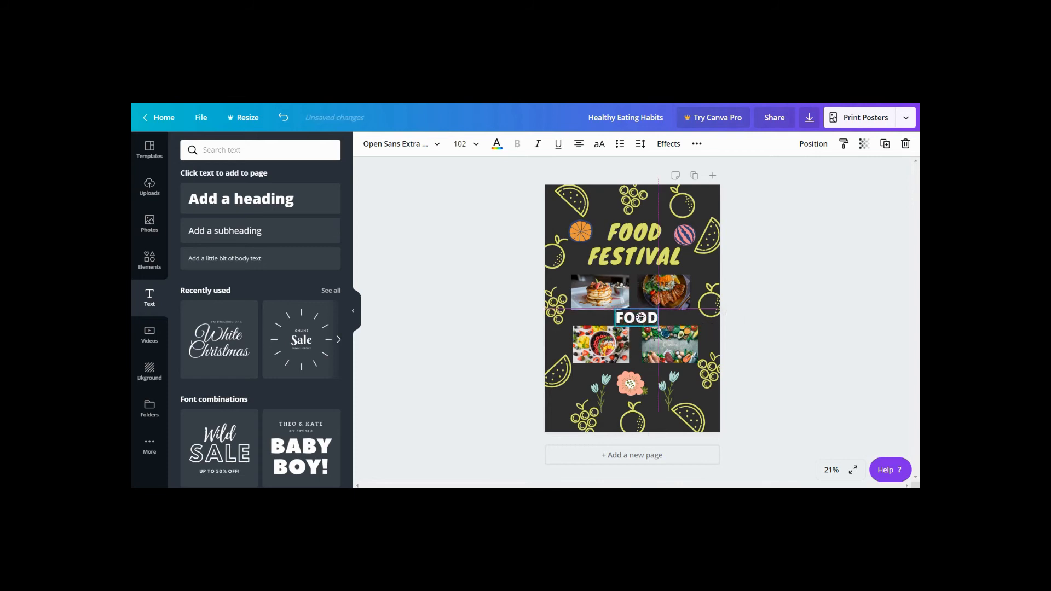
pyautogui.click(798, 275)
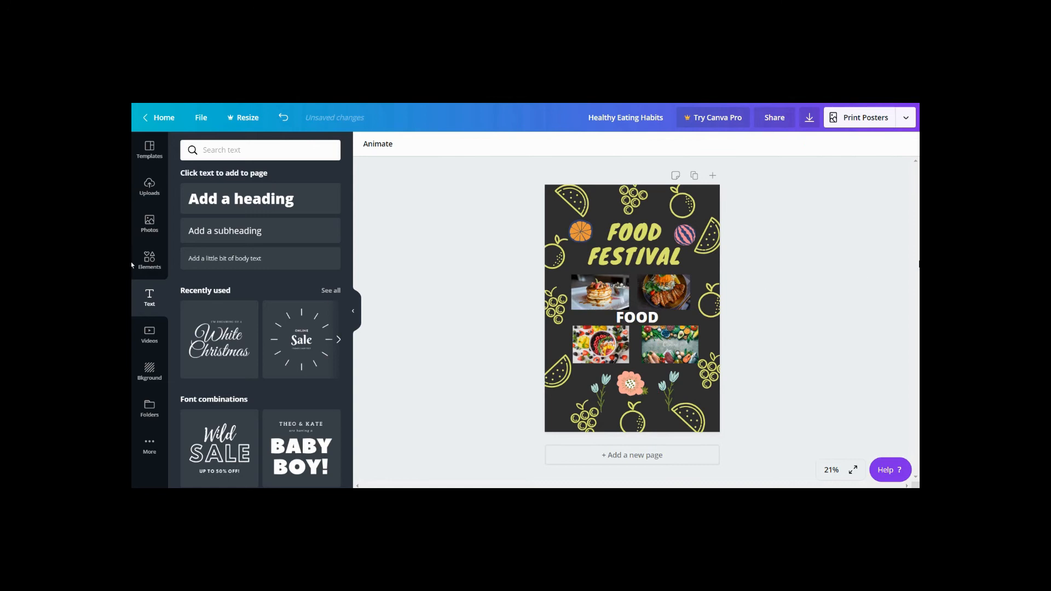
pyautogui.click(636, 317)
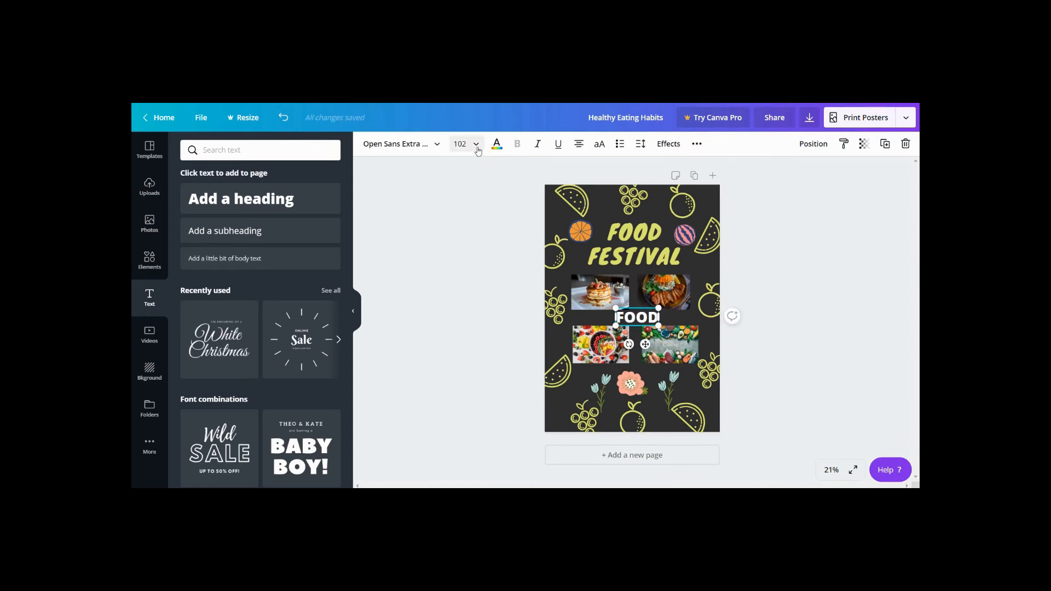
pyautogui.click(472, 143)
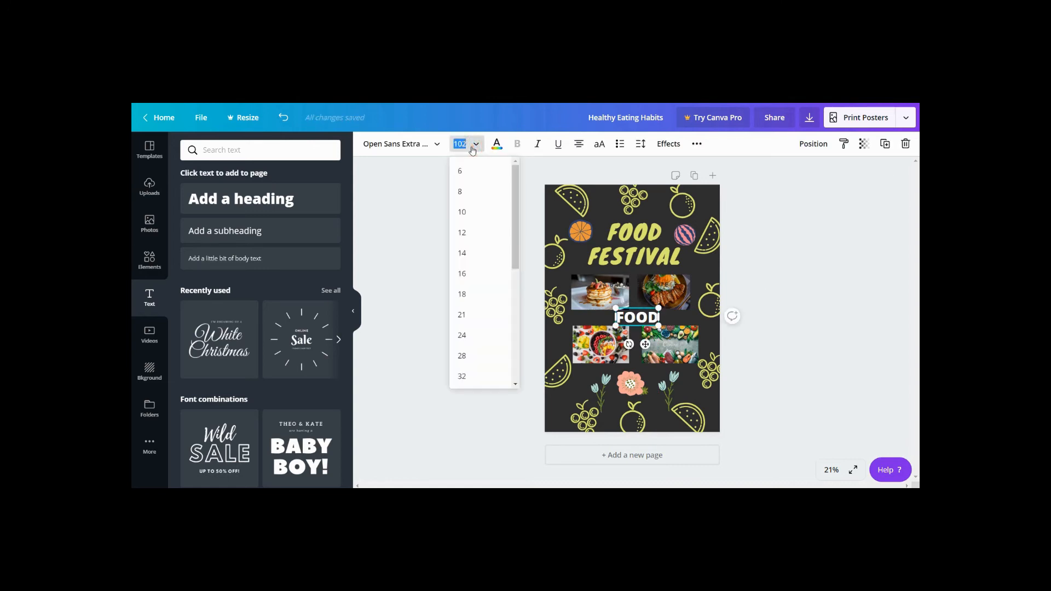
pyautogui.moveTo(514, 186); pyautogui.dragTo(504, 321)
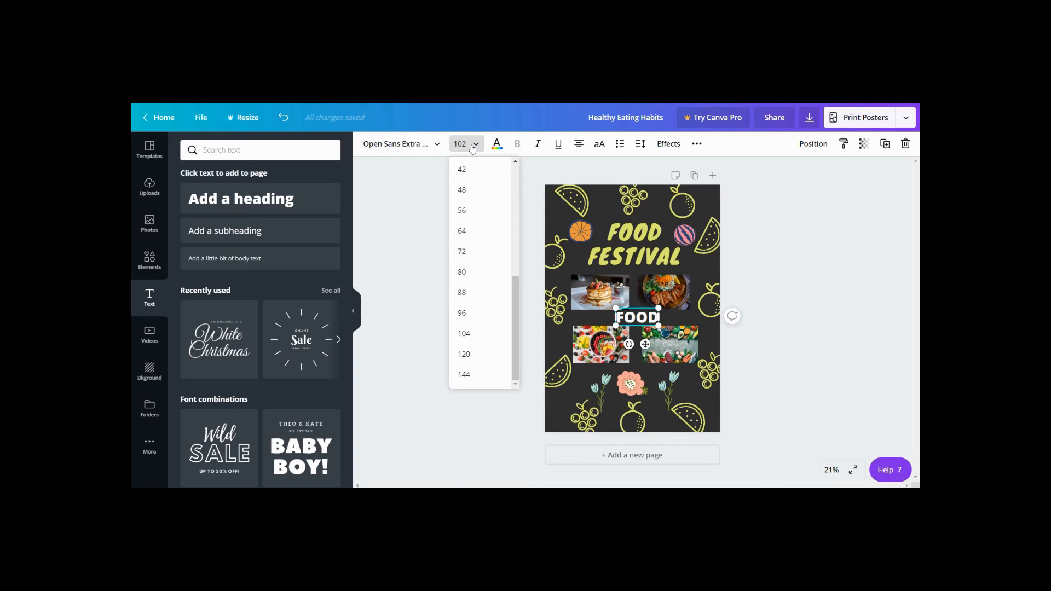
pyautogui.click(464, 333)
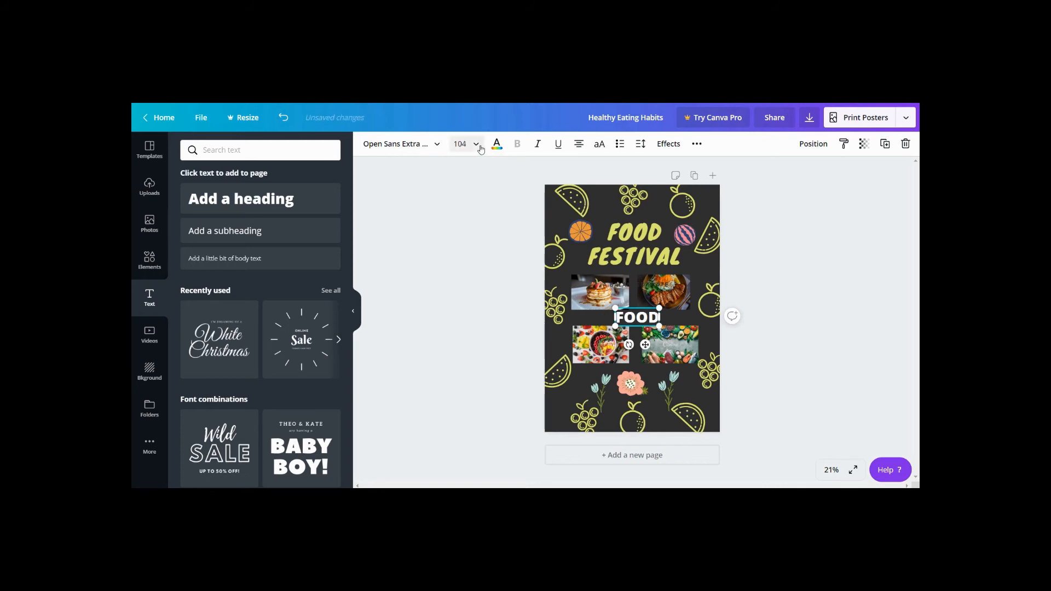
# Change the font of the FOOD text between the photos to Architects Daughter.
pyautogui.click(438, 144)
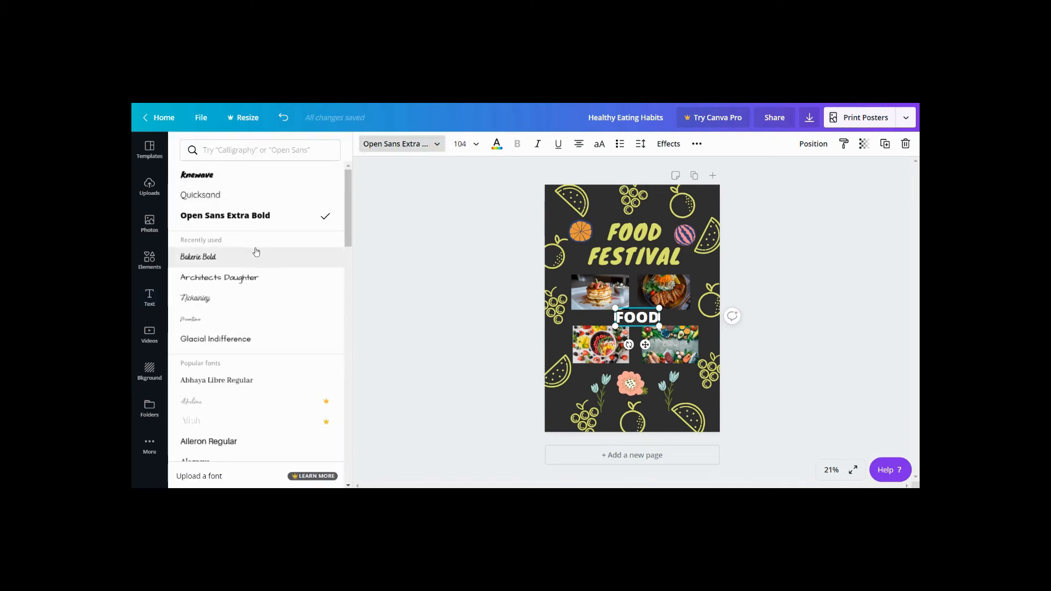
pyautogui.click(212, 284)
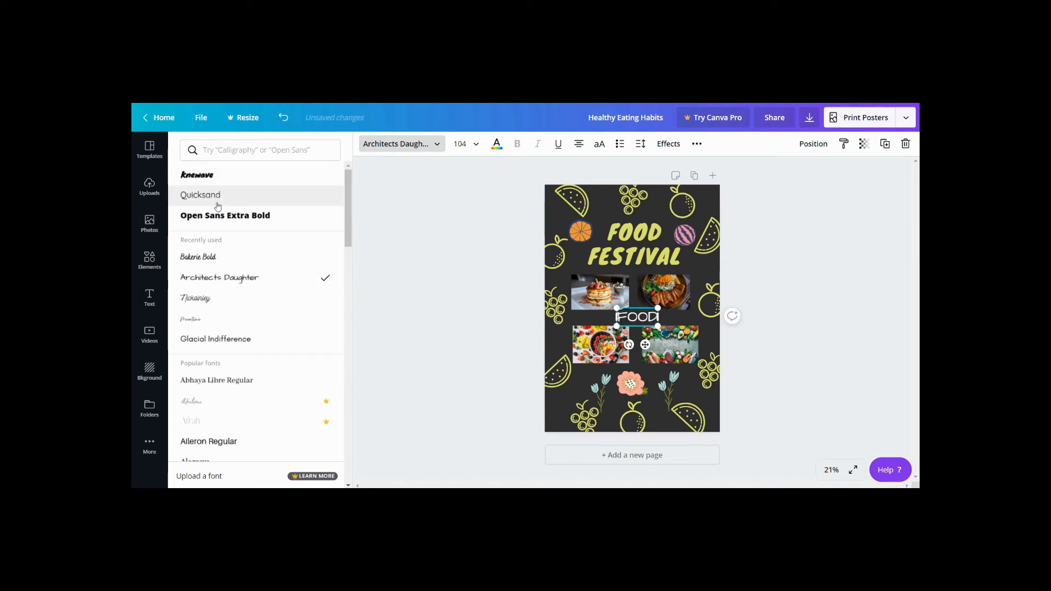
pyautogui.click(385, 285)
pyautogui.click(806, 329)
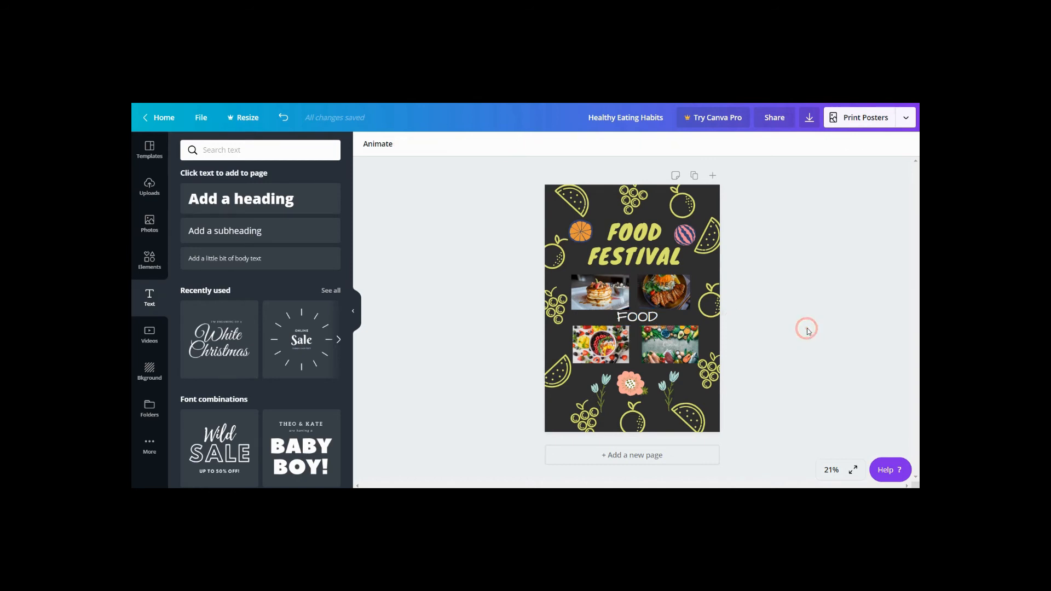
# Recolor the FOOD text between the photos with the yellow-green document color used by the title.
pyautogui.click(654, 317)
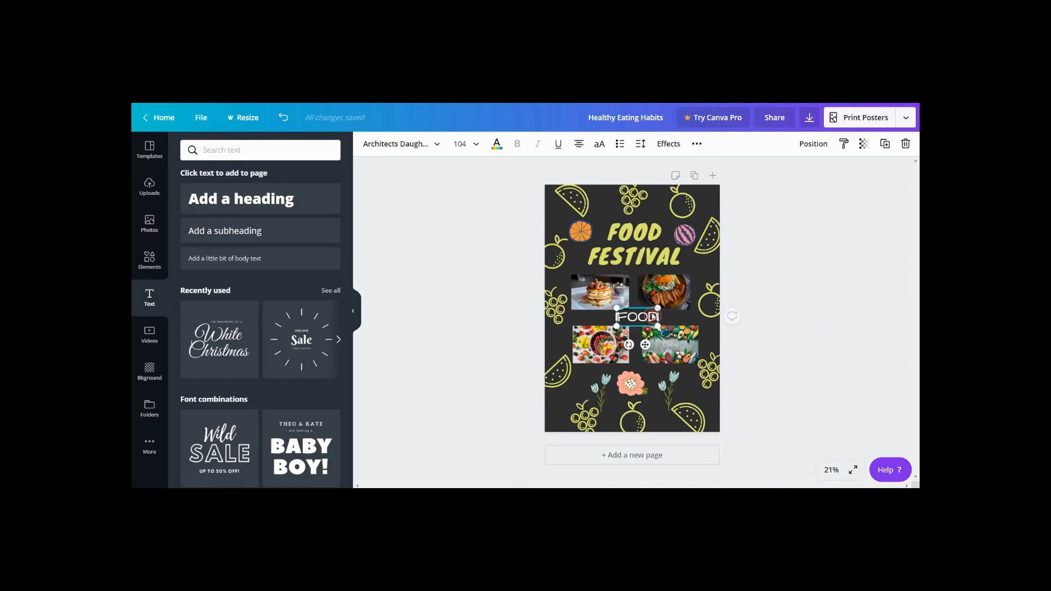
pyautogui.click(494, 149)
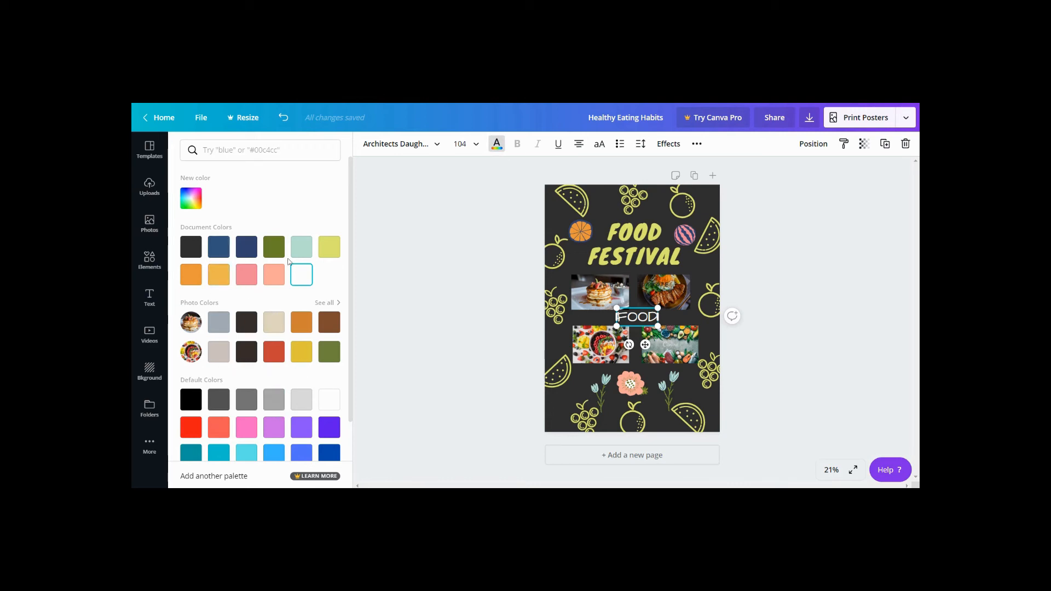
pyautogui.click(330, 249)
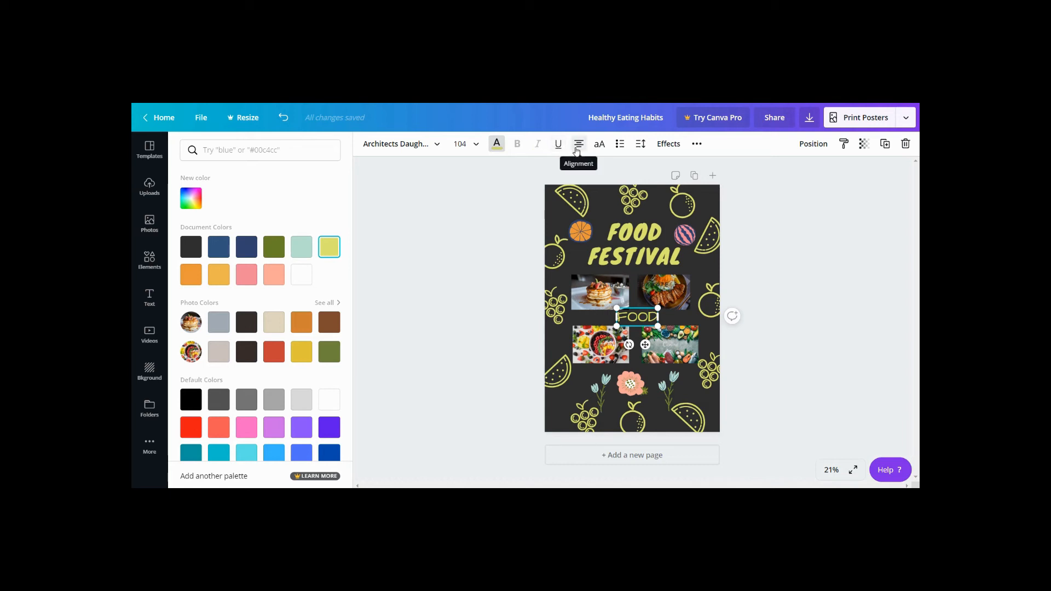
# Try the Lift effect on the small FOOD text and apply the Shadow effect with offset 50, direction -45 and transparency 40.
pyautogui.click(668, 143)
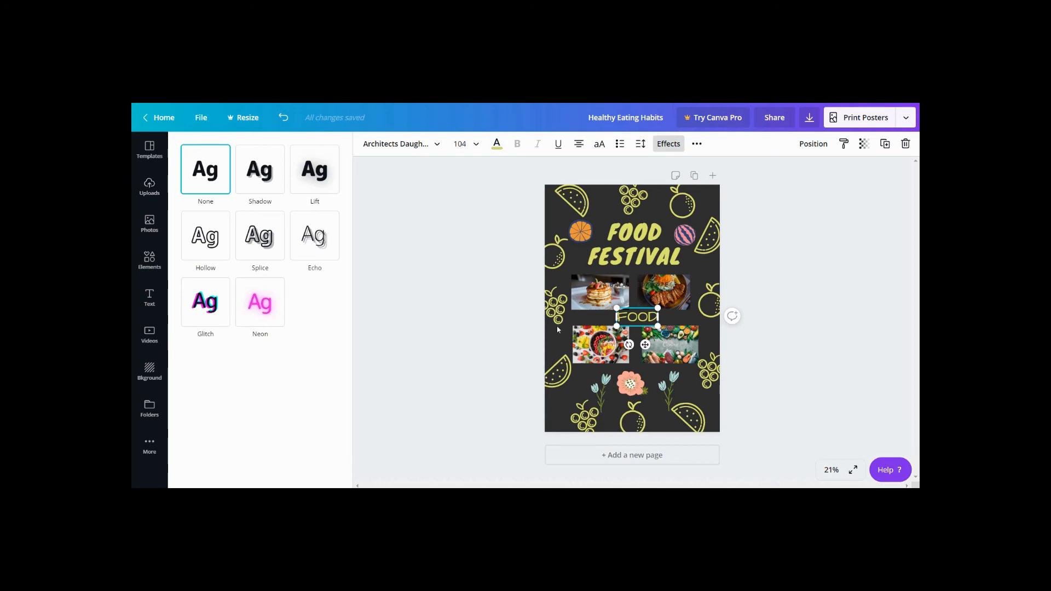
pyautogui.click(259, 174)
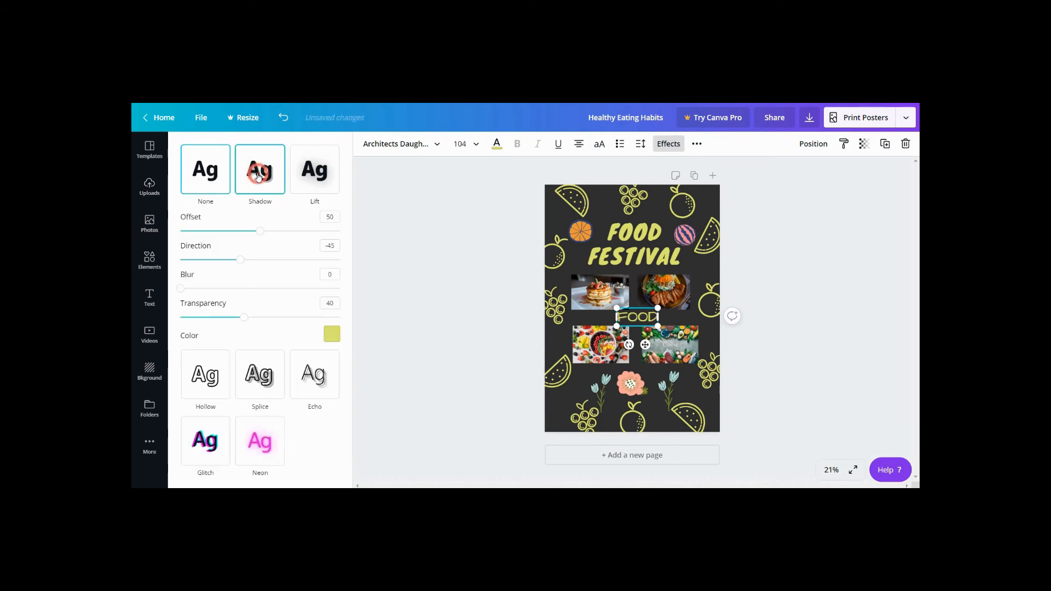
pyautogui.click(307, 174)
pyautogui.click(268, 186)
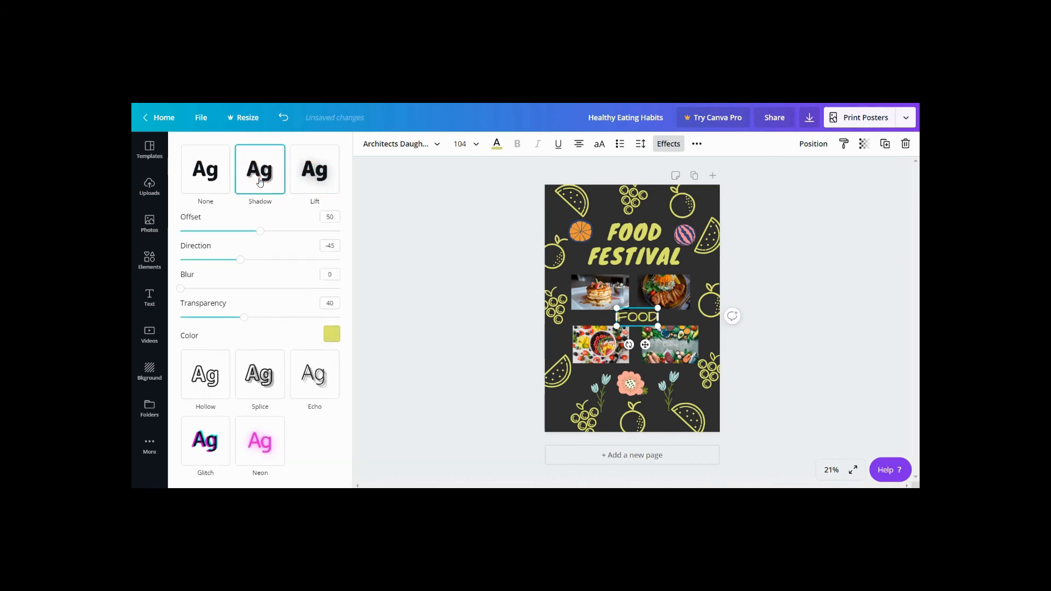
pyautogui.click(385, 241)
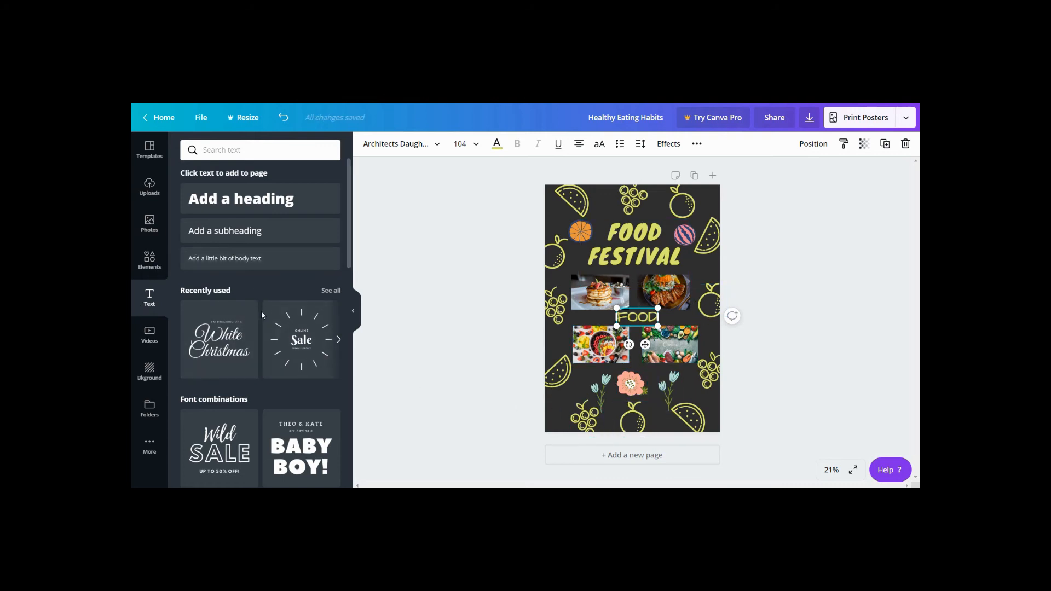
# Browse the stock video categories and examine the clips in the Food category.
pyautogui.click(153, 333)
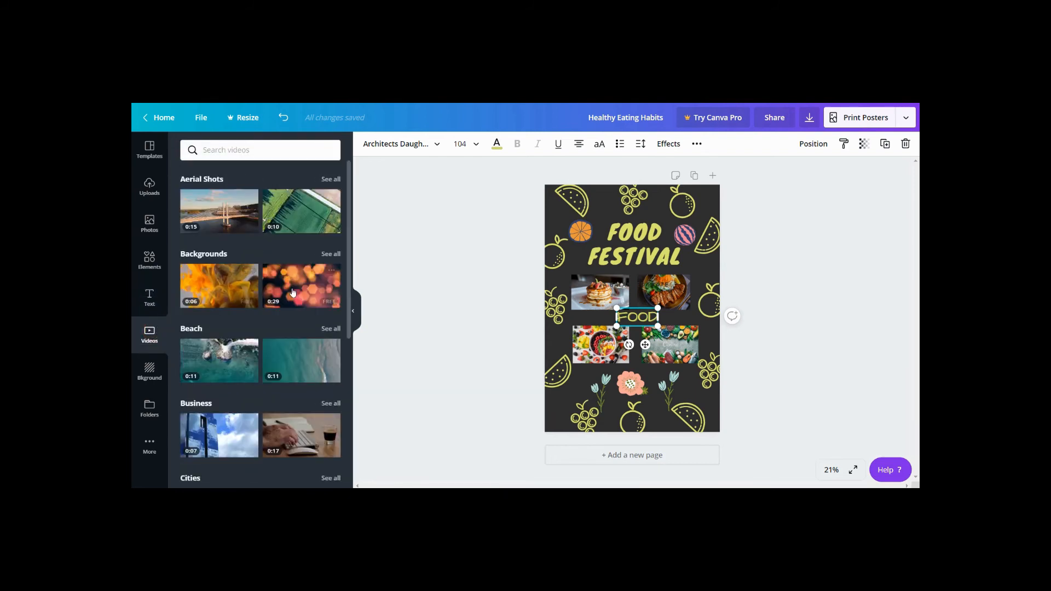
pyautogui.scroll(-3, 295, 304)
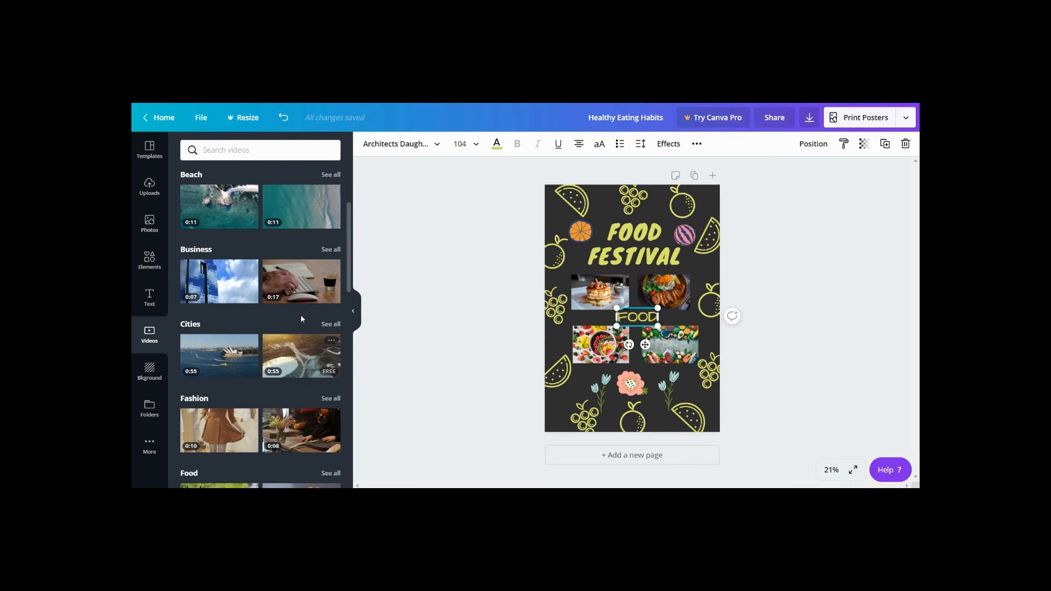
pyautogui.scroll(-2, 295, 315)
pyautogui.scroll(-2, 287, 308)
pyautogui.scroll(5, 286, 309)
pyautogui.scroll(-4, 287, 308)
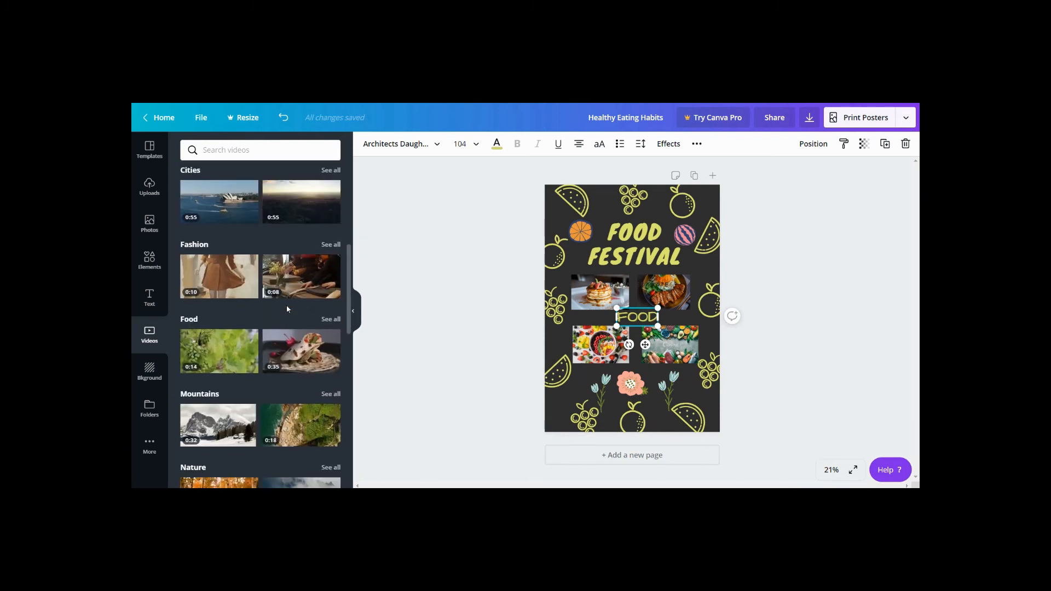
pyautogui.scroll(-2, 287, 309)
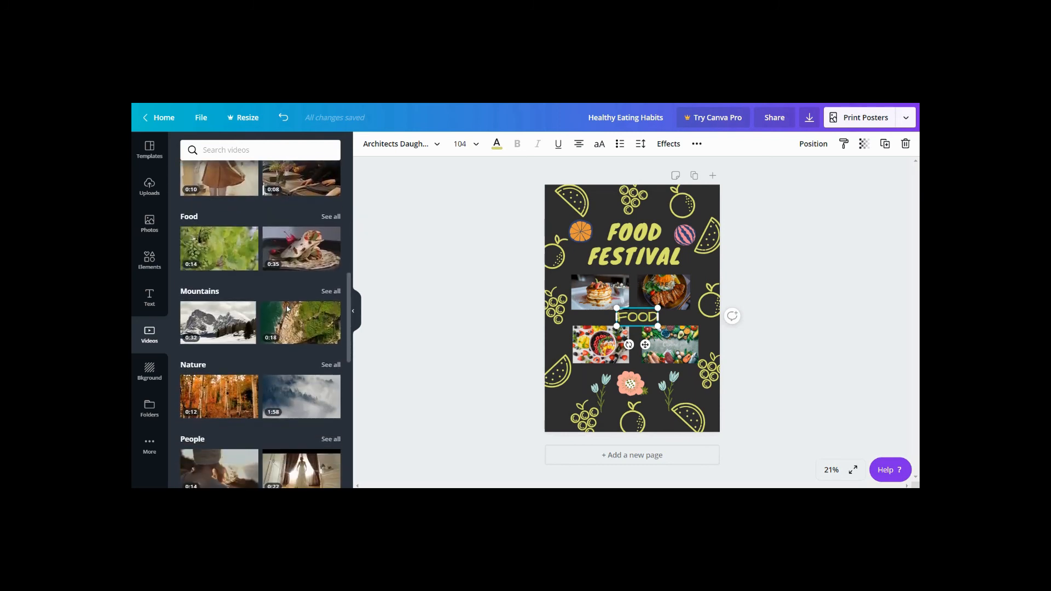
pyautogui.click(188, 217)
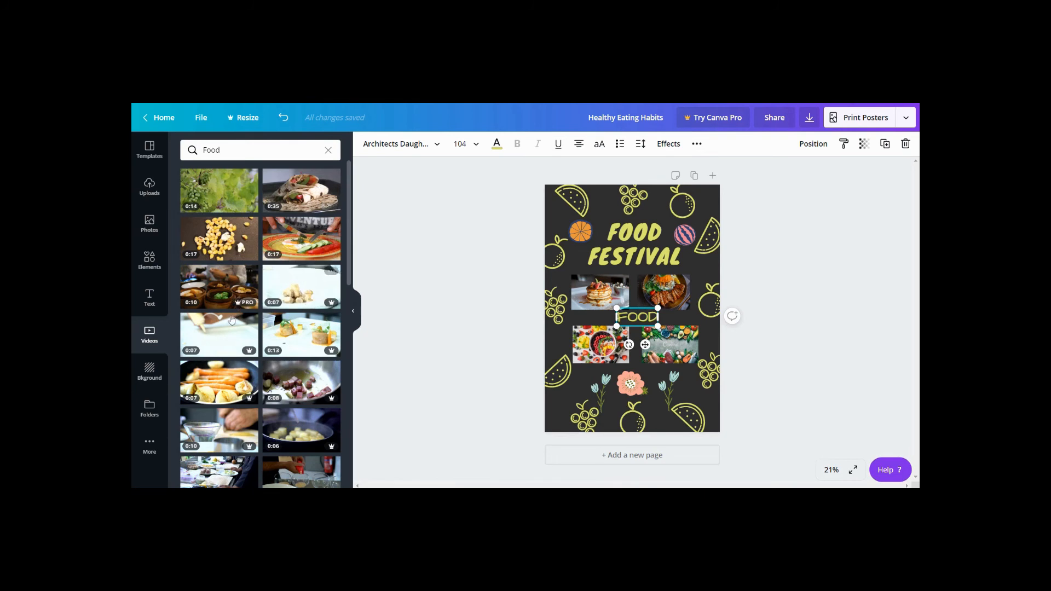
pyautogui.moveTo(243, 305)
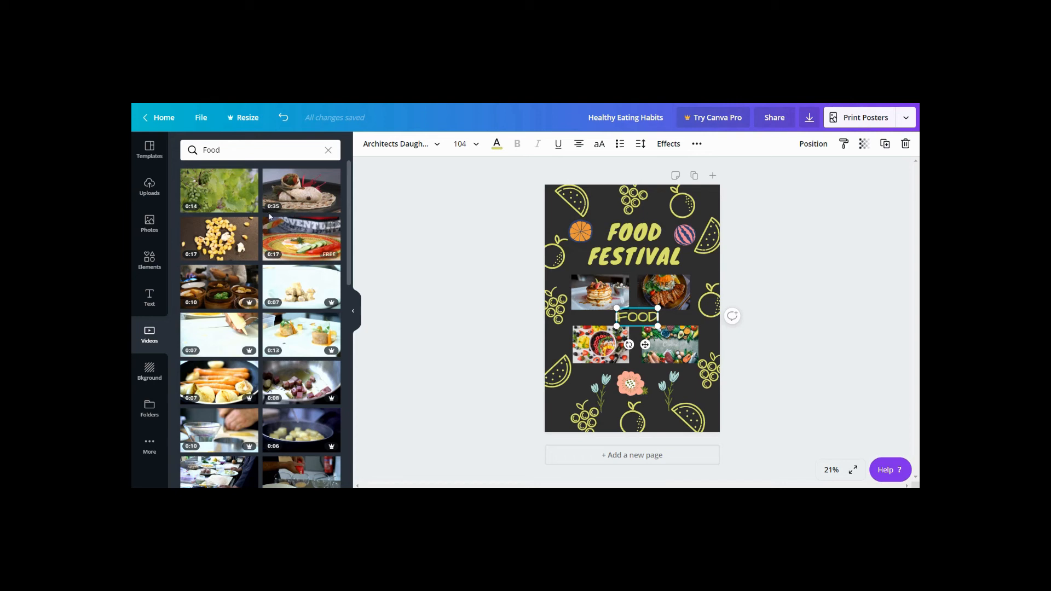
# Try the free clip of a fork over a food plate on the poster at a slightly smaller size, then remove it.
pyautogui.click(292, 235)
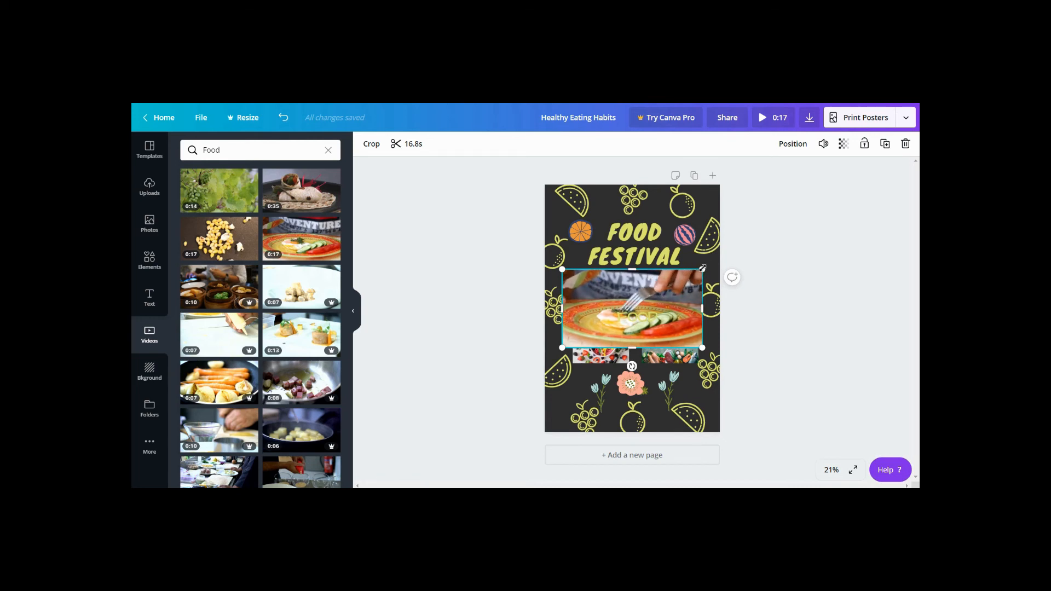
pyautogui.moveTo(703, 269)
pyautogui.mouseDown()
pyautogui.moveTo(699, 305)
pyautogui.moveTo(657, 327)
pyautogui.moveTo(622, 320)
pyautogui.moveTo(635, 300)
pyautogui.moveTo(693, 266)
pyautogui.mouseUp()
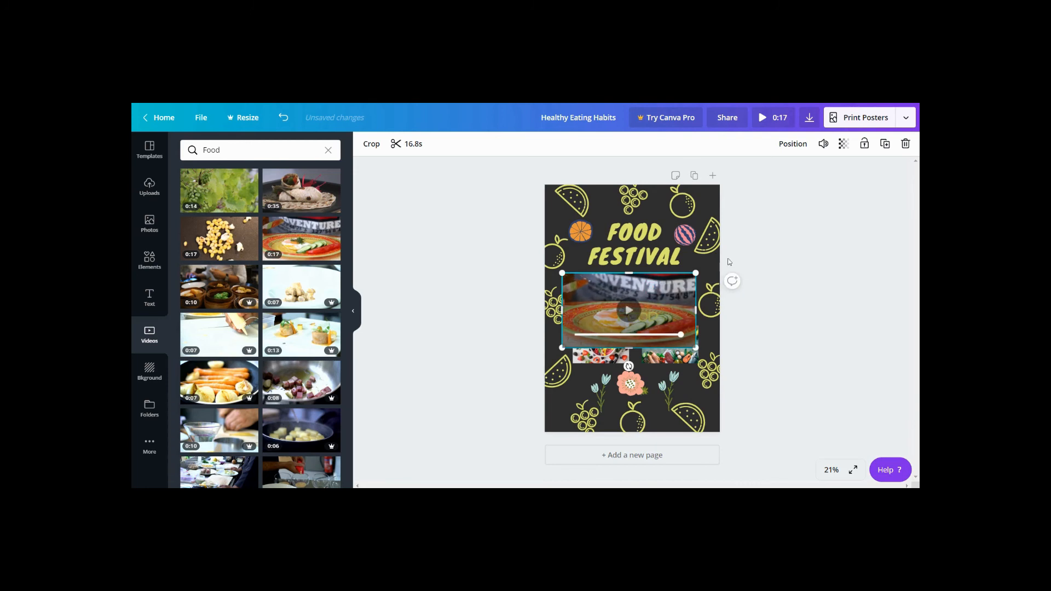
pyautogui.click(906, 143)
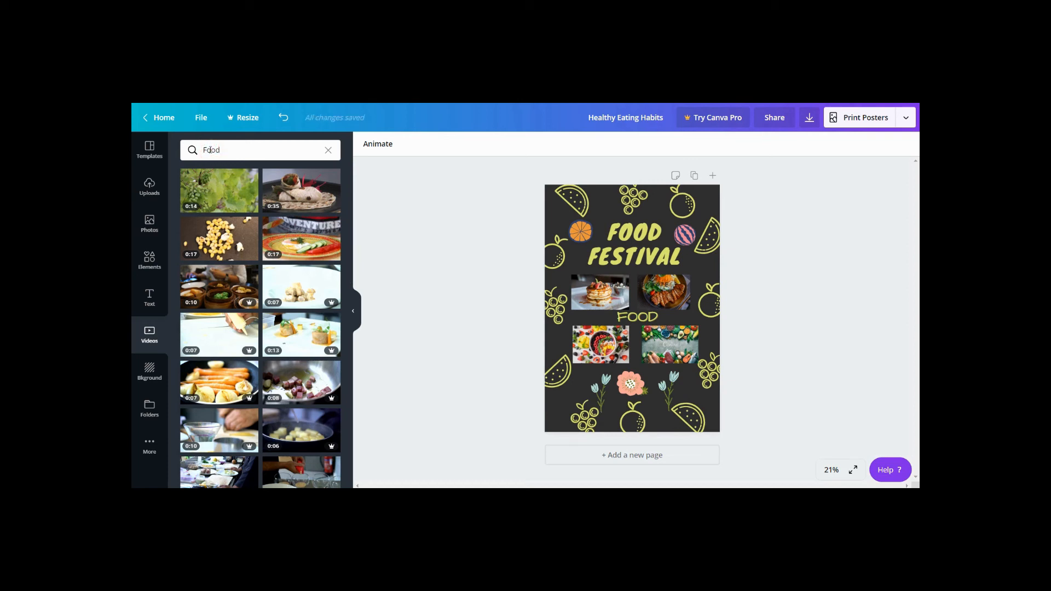
pyautogui.moveTo(320, 174)
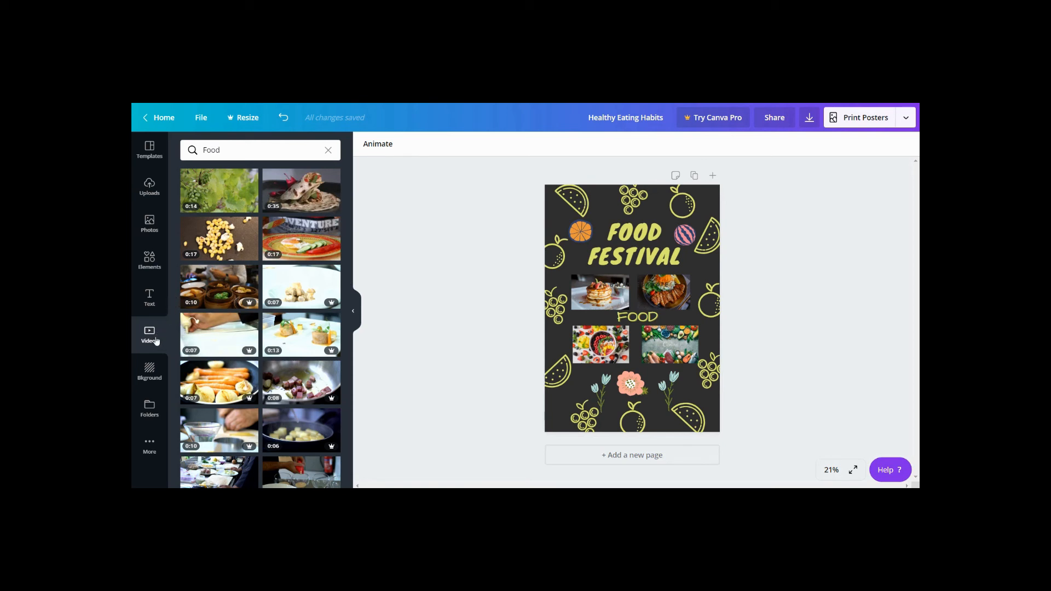
# Browse the background gallery to examine the available colors, textures and photo backgrounds.
pyautogui.click(149, 370)
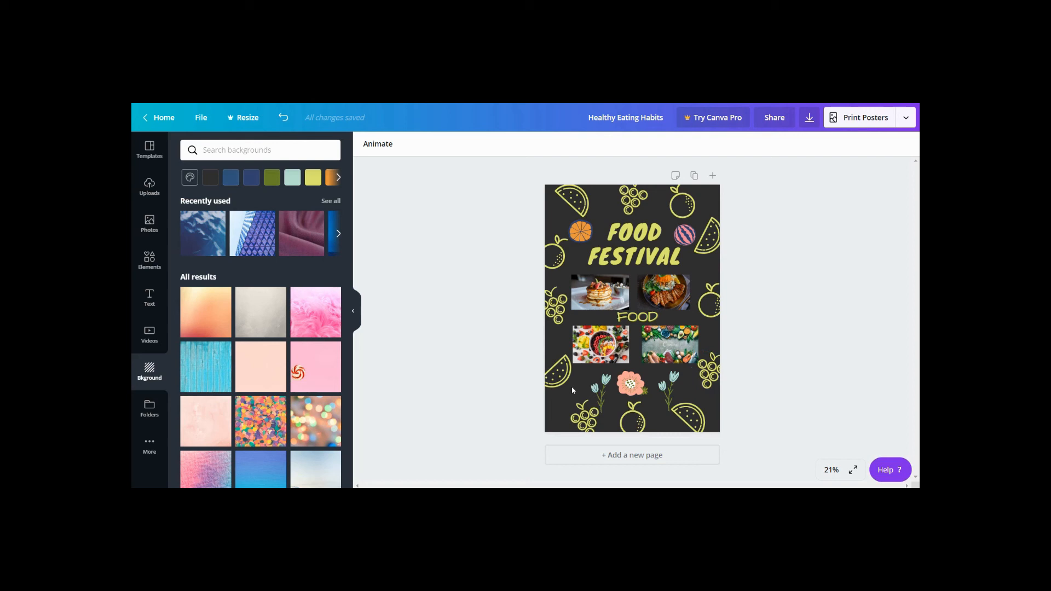
pyautogui.scroll(-2, 323, 357)
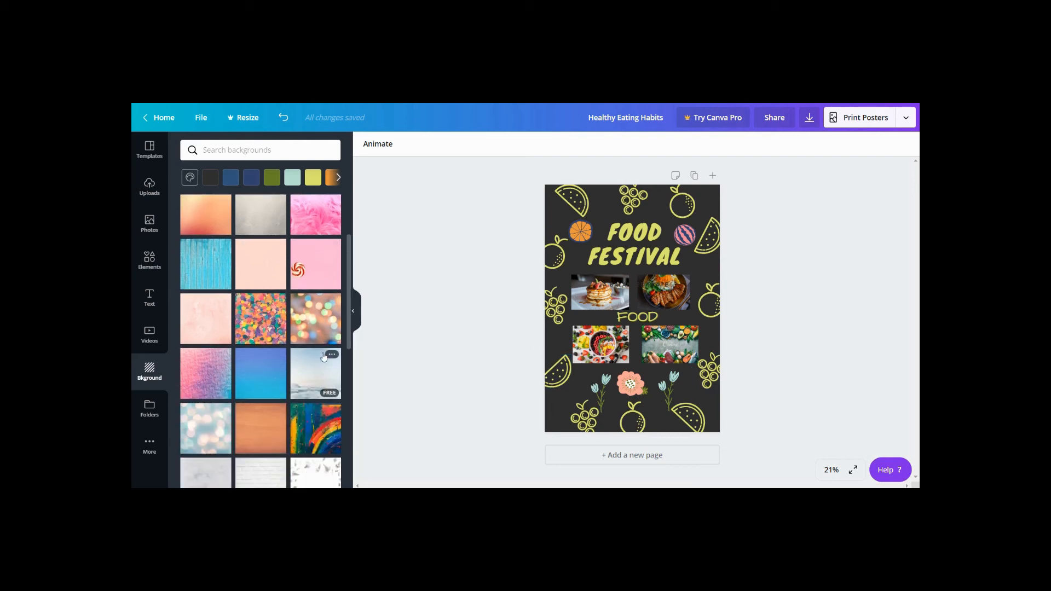
pyautogui.scroll(1, 324, 354)
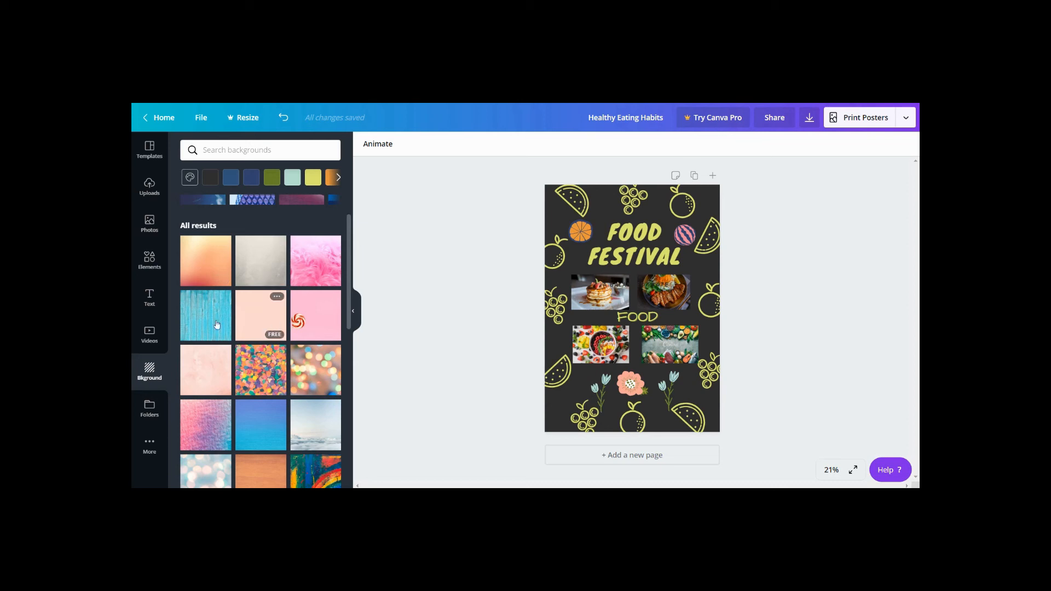
pyautogui.scroll(-4, 289, 320)
pyautogui.scroll(-6, 287, 319)
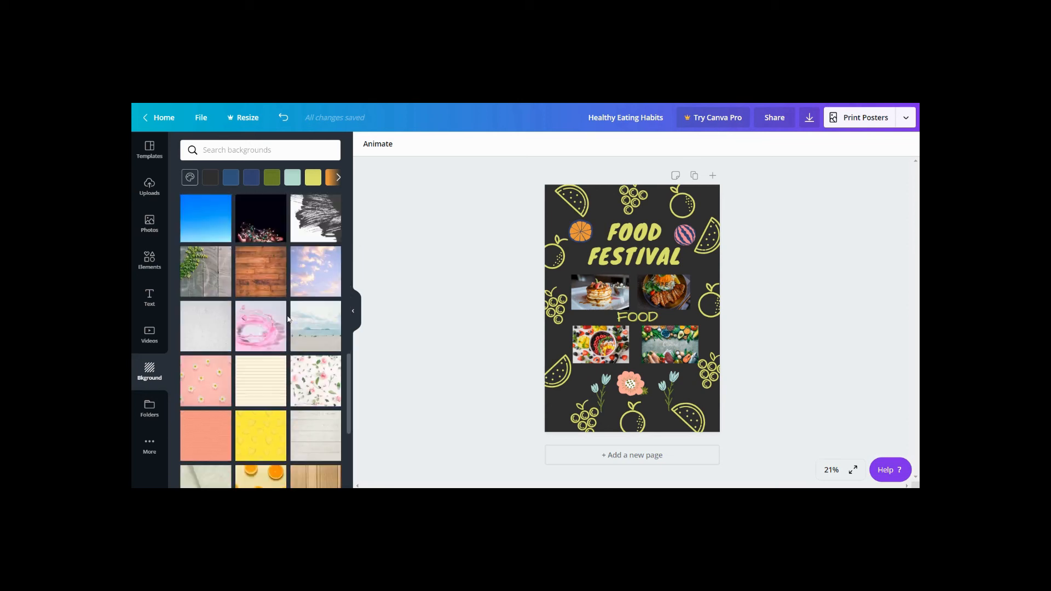
pyautogui.scroll(7, 284, 312)
pyautogui.scroll(5, 284, 308)
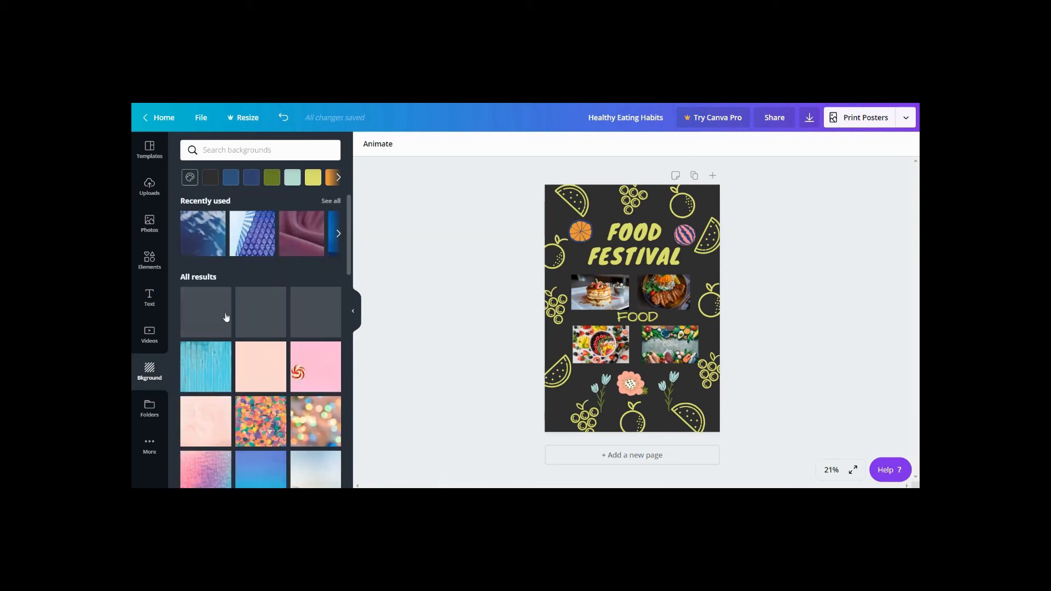
pyautogui.scroll(-4, 227, 317)
# Try the orange gradient, plain grey and fluffy pink backgrounds on the poster.
pyautogui.click(207, 226)
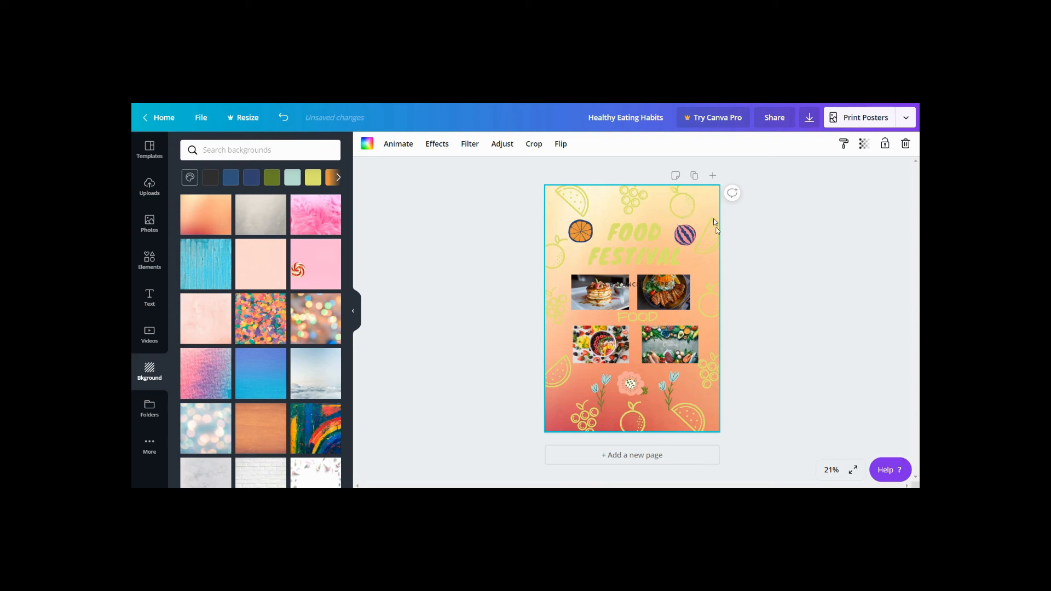
pyautogui.click(256, 224)
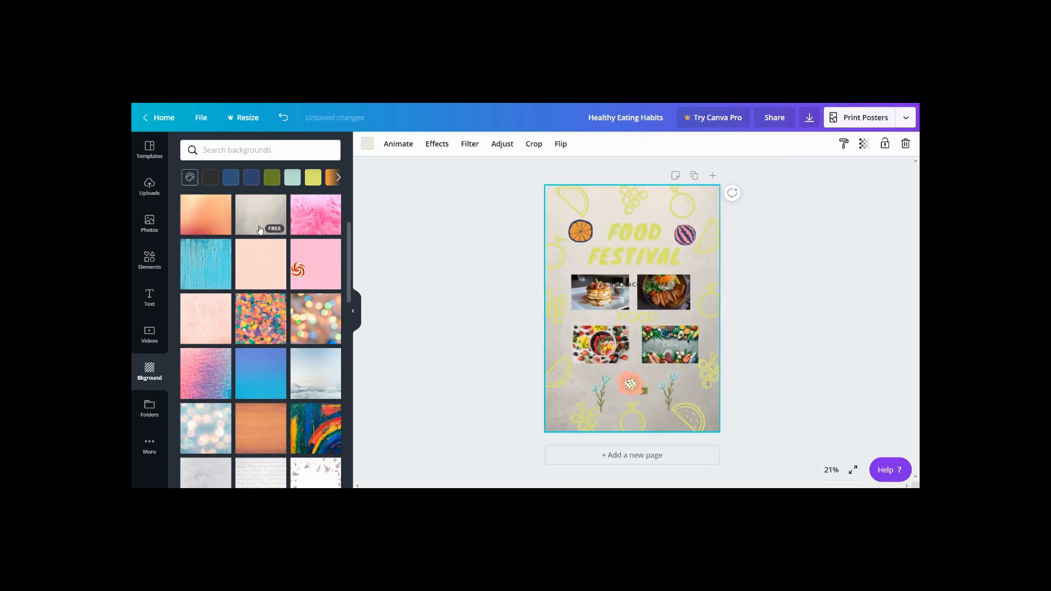
pyautogui.click(301, 215)
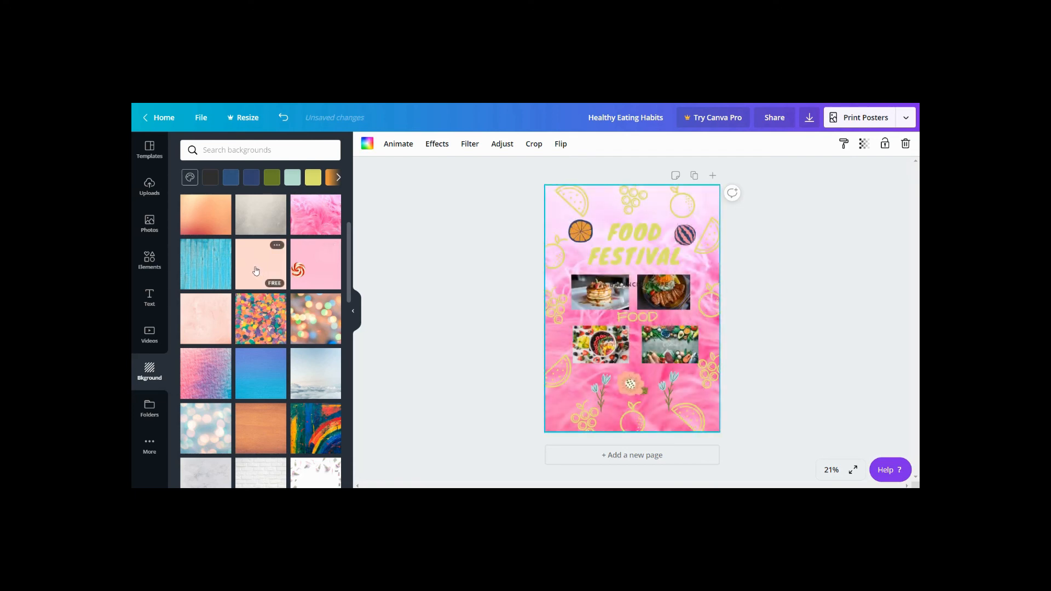
# Try further background images on the poster, ending with the black marble texture.
pyautogui.scroll(-2, 252, 267)
pyautogui.scroll(-4, 251, 267)
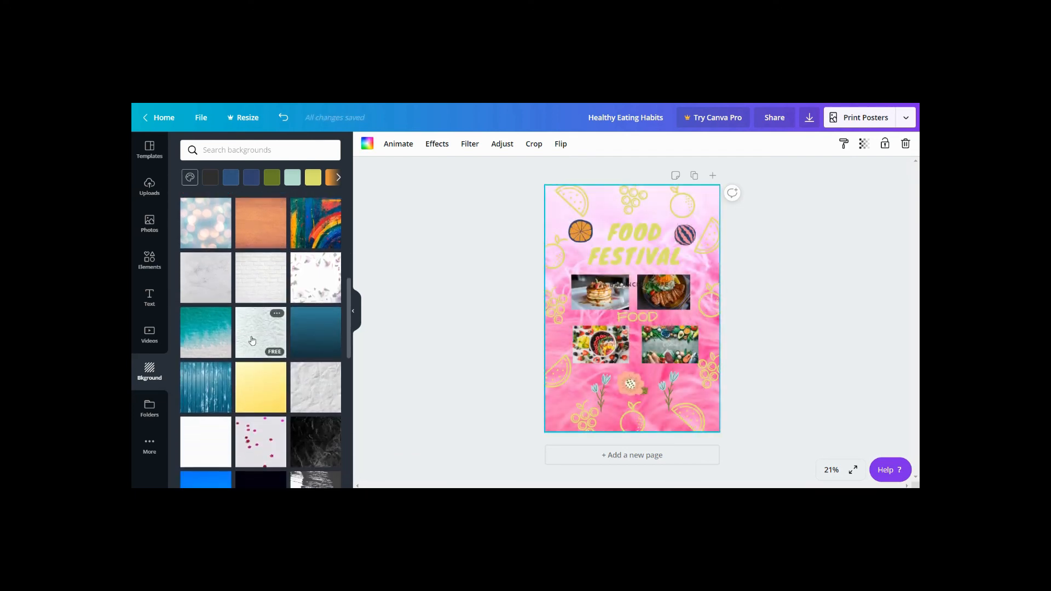
pyautogui.click(262, 284)
pyautogui.scroll(-2, 279, 371)
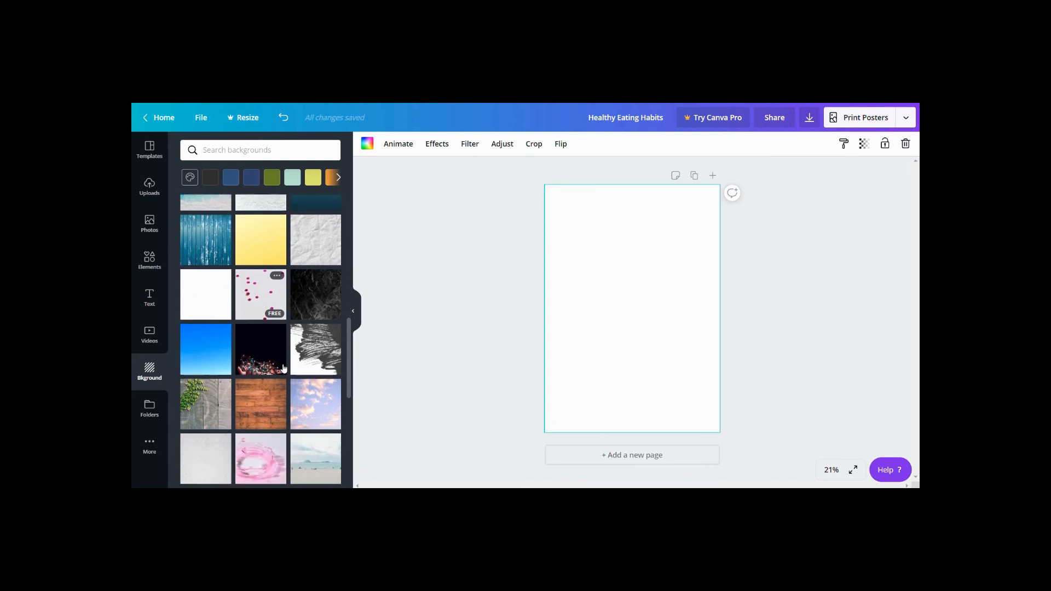
pyautogui.click(221, 357)
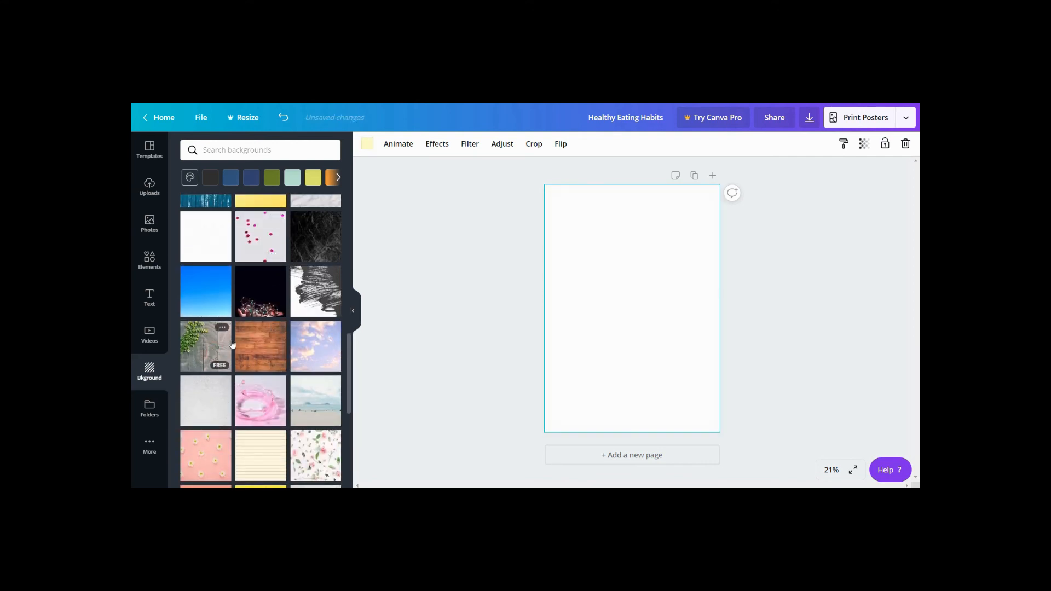
pyautogui.click(331, 233)
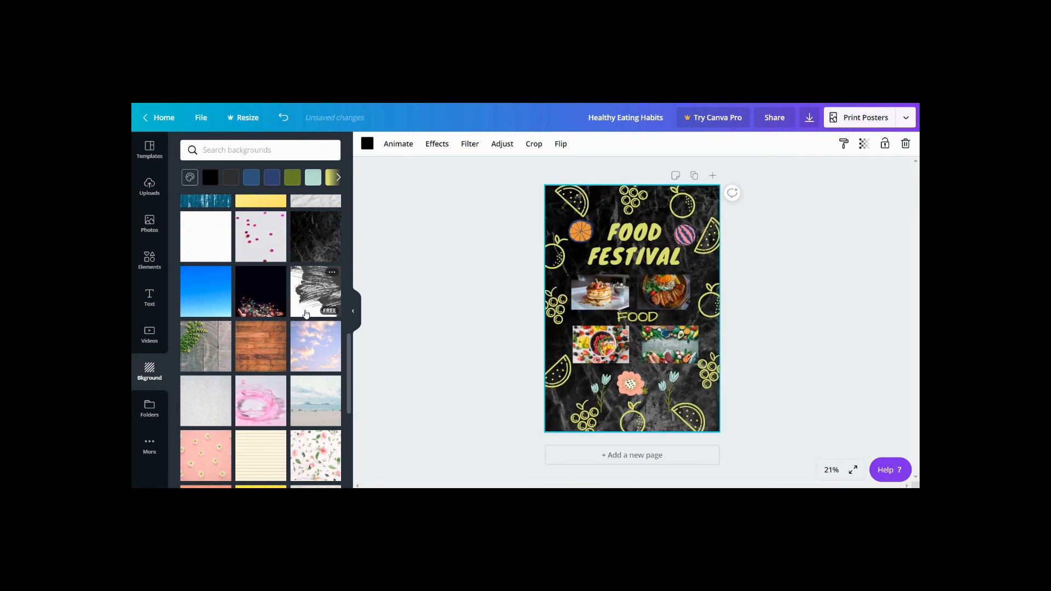
# Try solid turquoise and solid pink as the poster's background color.
pyautogui.scroll(15, 306, 313)
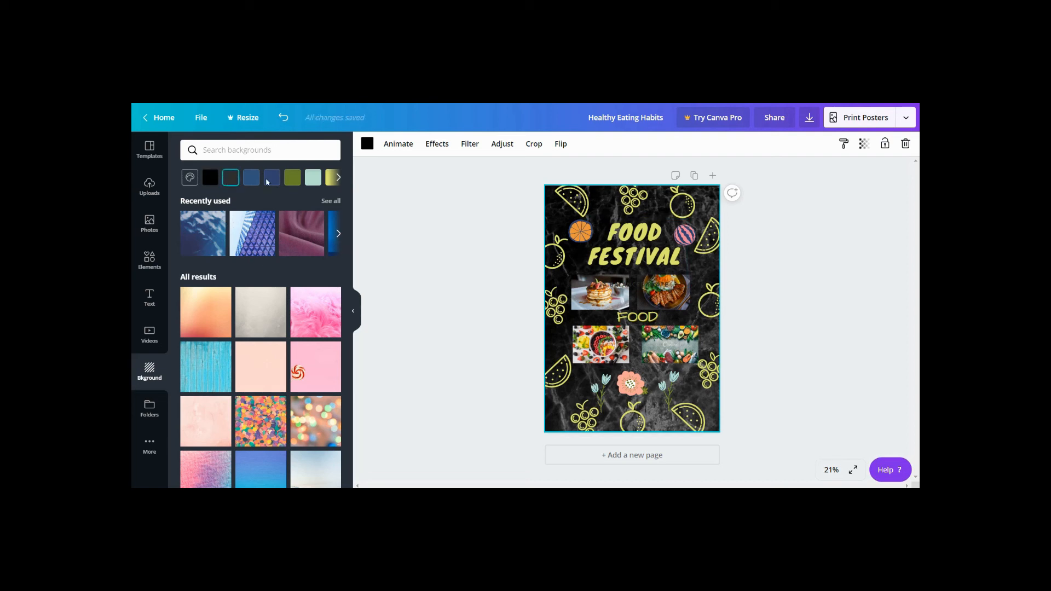
pyautogui.click(338, 178)
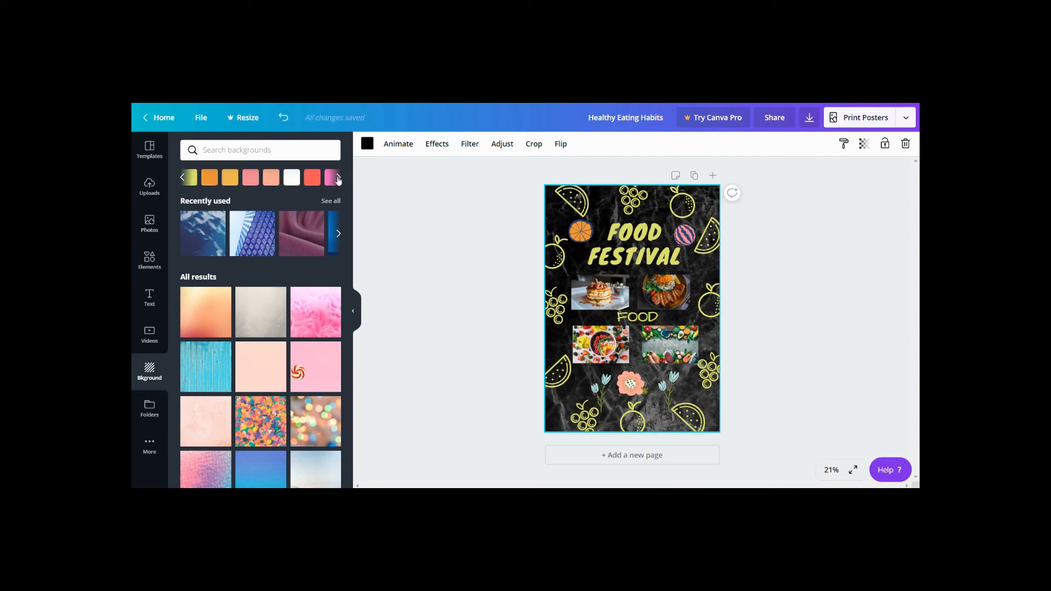
pyautogui.click(339, 178)
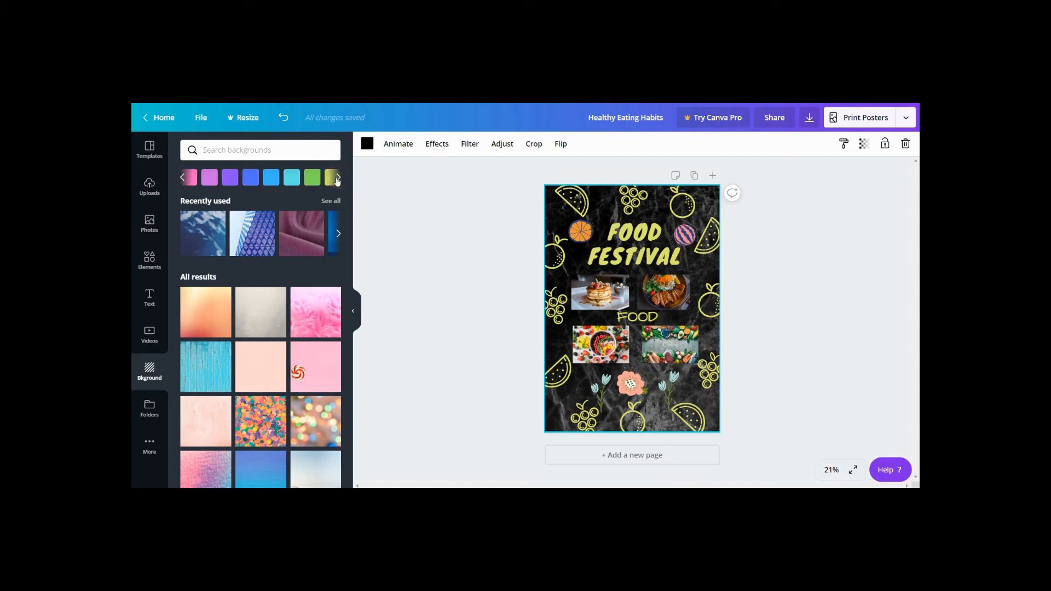
pyautogui.click(290, 180)
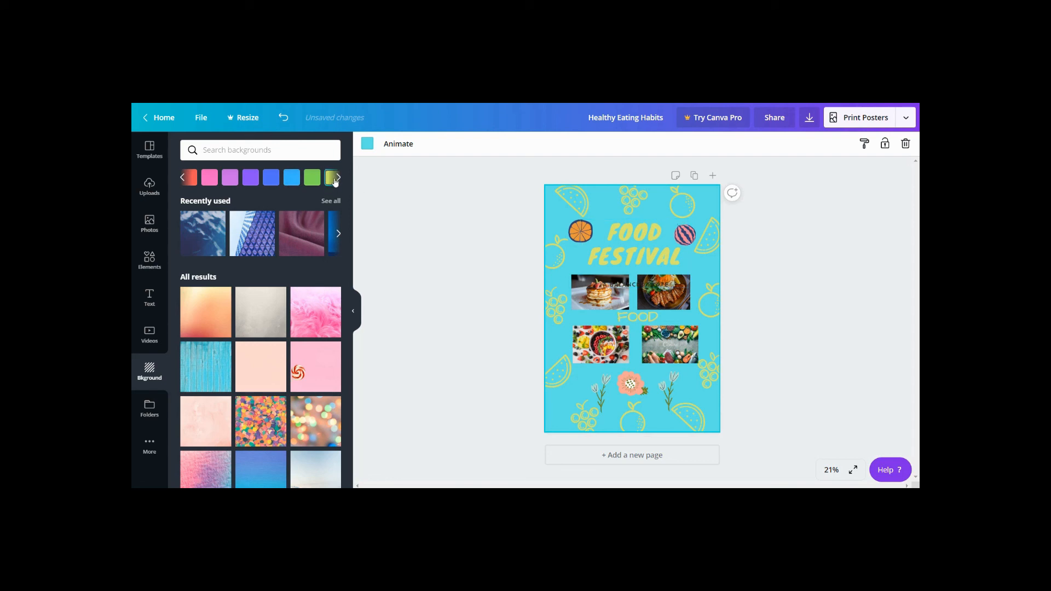
pyautogui.click(208, 176)
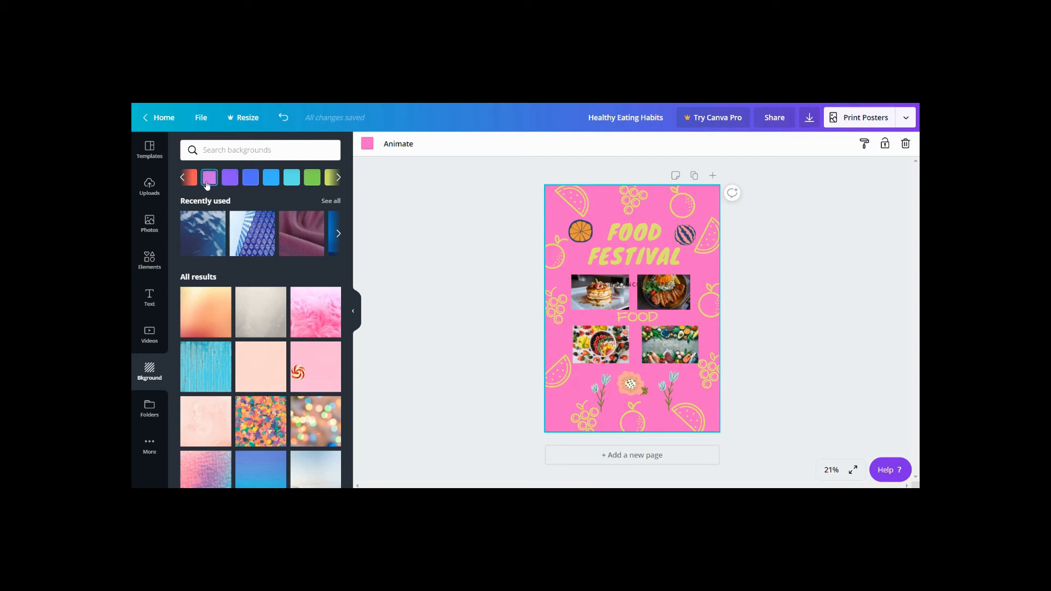
# Apply the black marble texture as the poster's background.
pyautogui.scroll(-3, 214, 239)
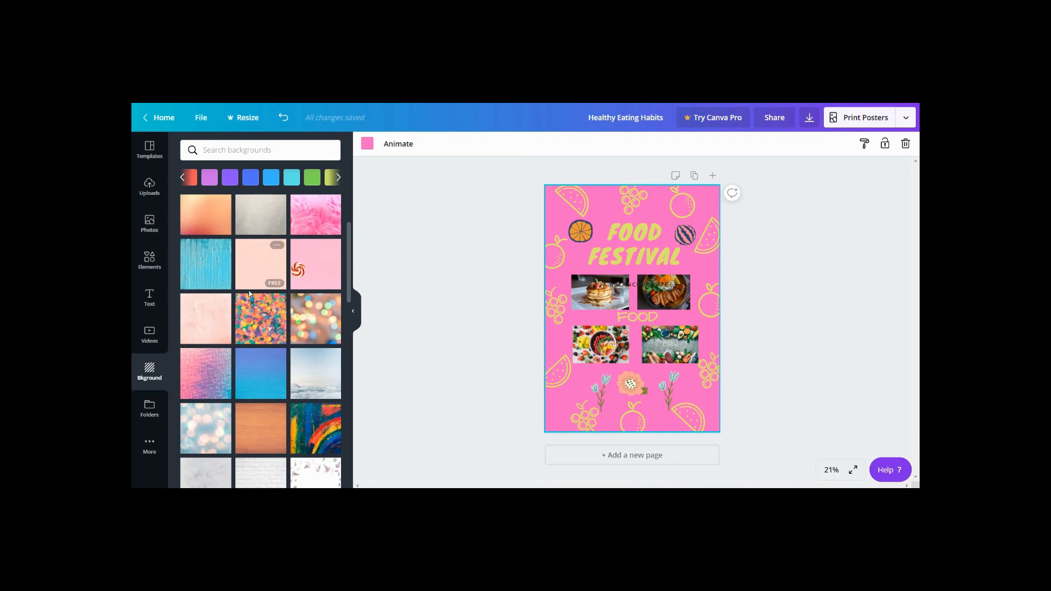
pyautogui.scroll(-5, 249, 294)
pyautogui.scroll(-4, 249, 295)
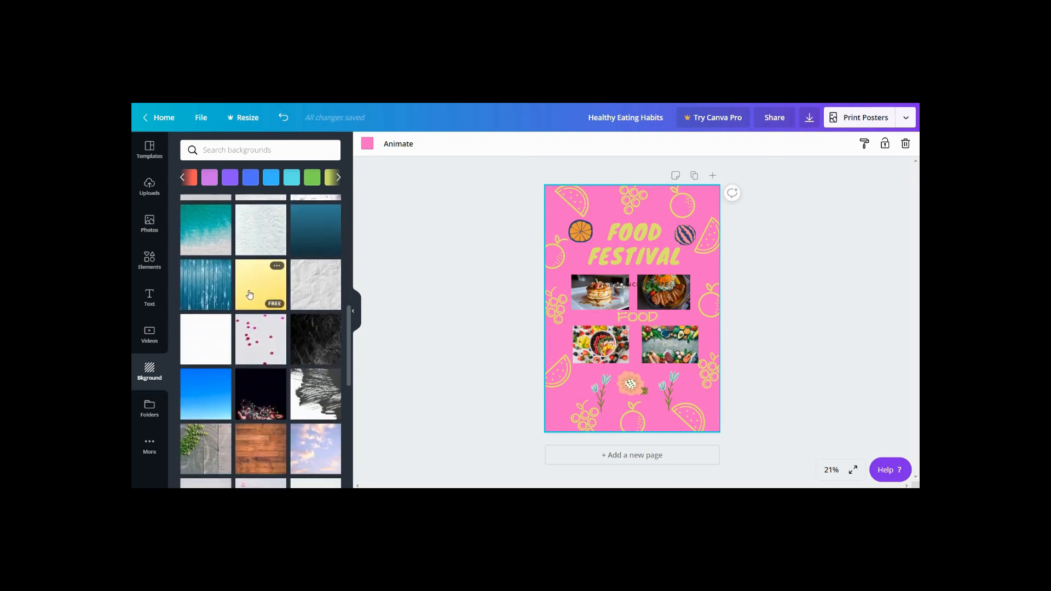
pyautogui.scroll(2, 249, 294)
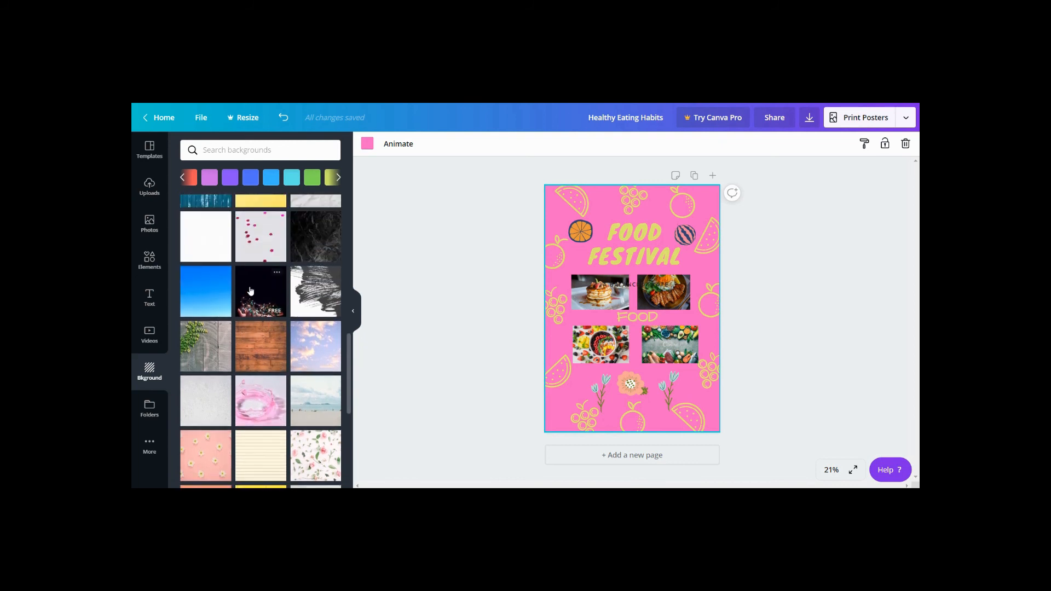
pyautogui.click(309, 244)
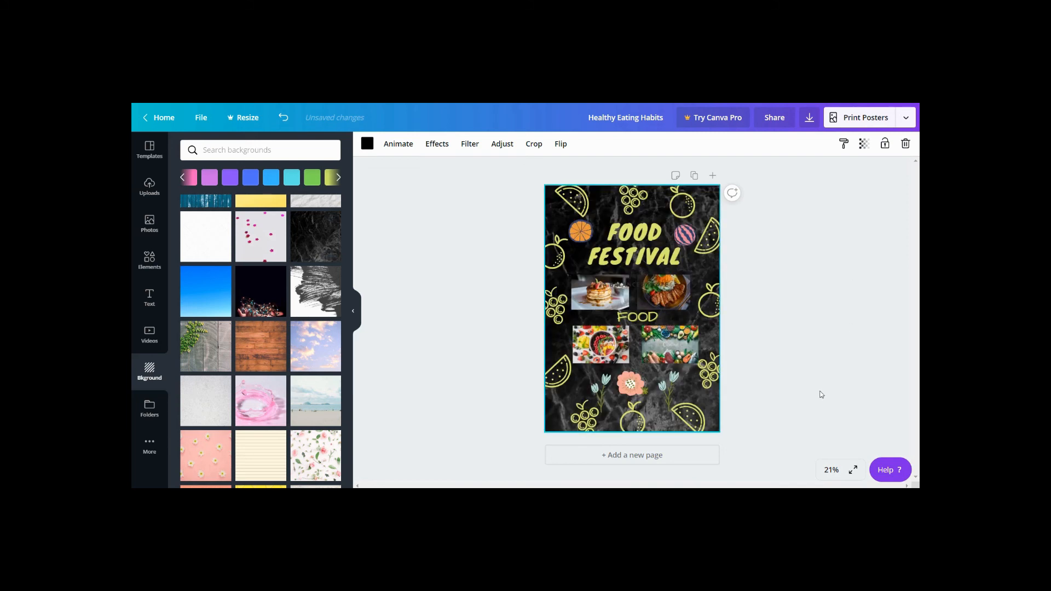
# Preview the whole poster in full screen and return to the editor.
pyautogui.scroll(2, 329, 235)
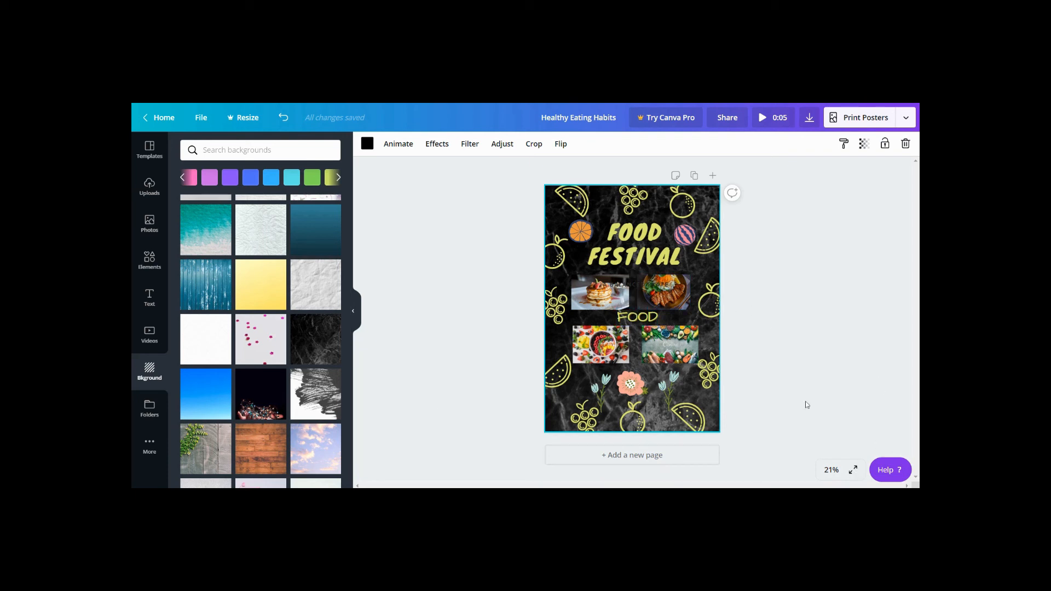
pyautogui.click(853, 472)
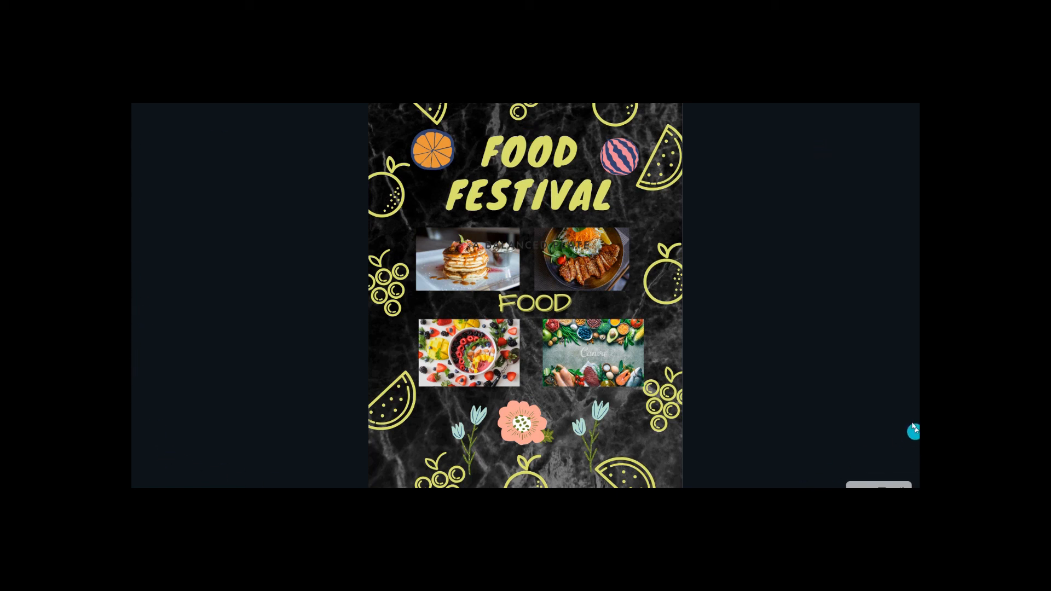
pyautogui.press('Escape')
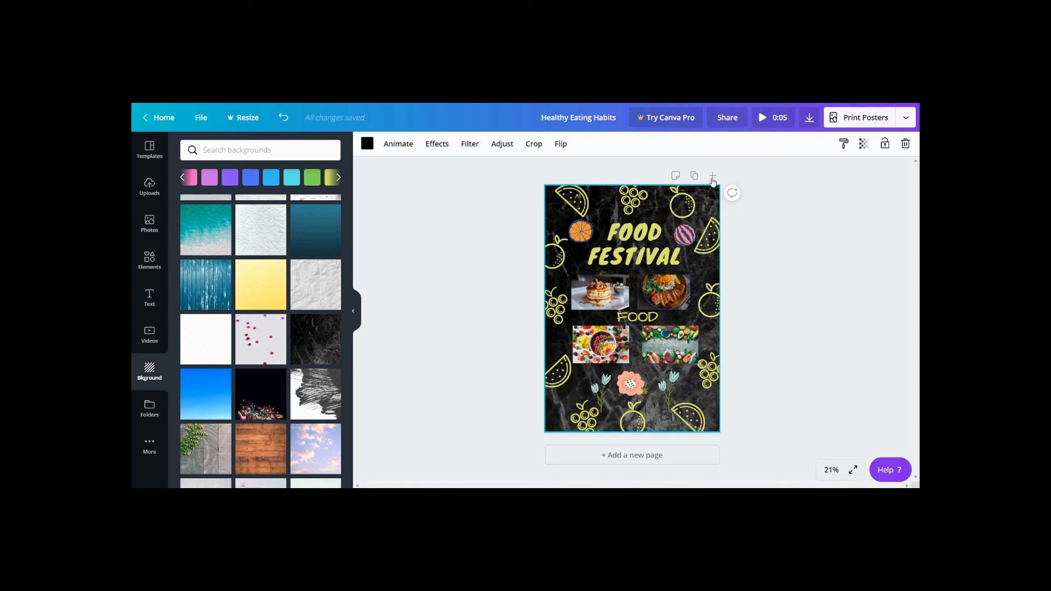
# Delete the premium vegetable photo flagged in the download options and center the fruit bowl photo beneath the small FOOD text.
pyautogui.click(809, 118)
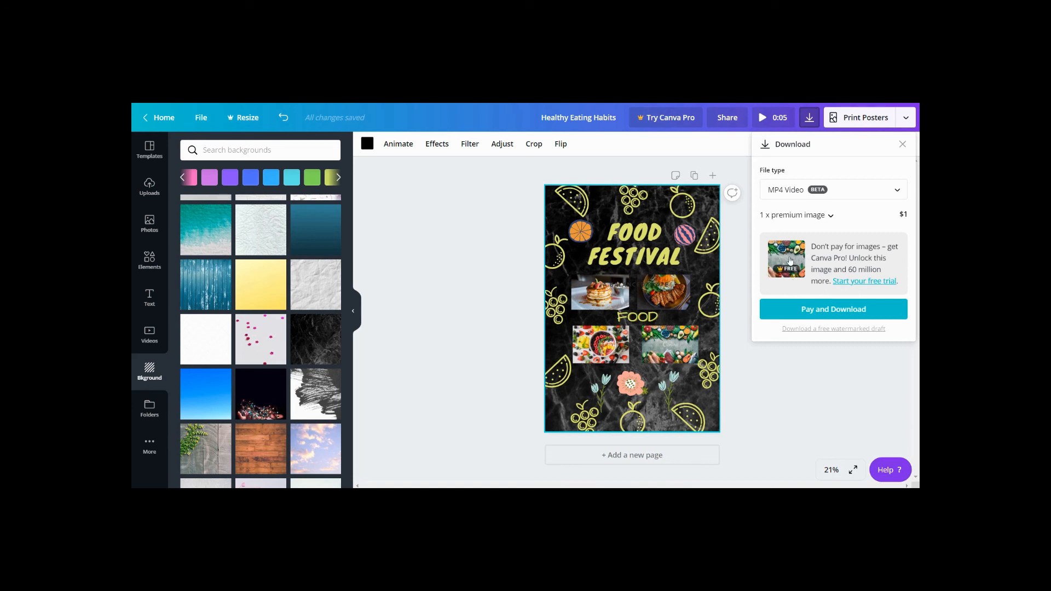
pyautogui.click(667, 344)
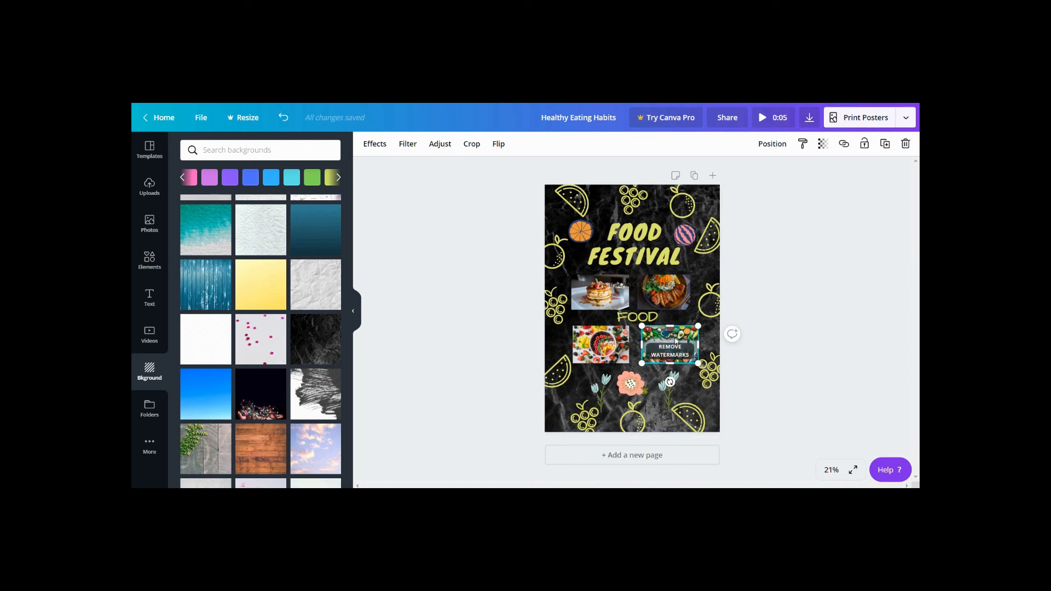
pyautogui.click(906, 145)
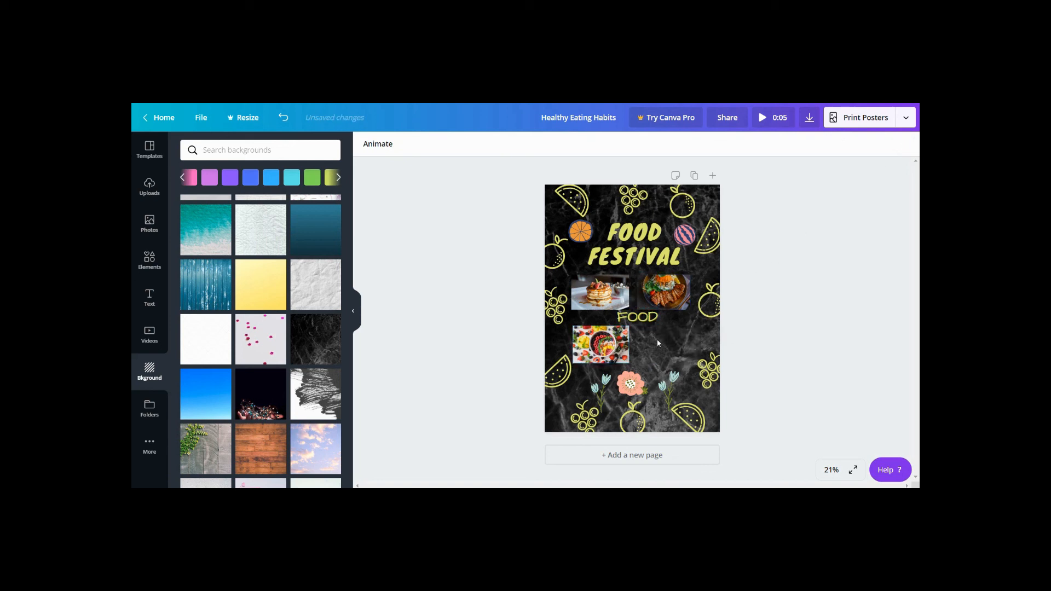
pyautogui.moveTo(613, 349); pyautogui.dragTo(645, 341)
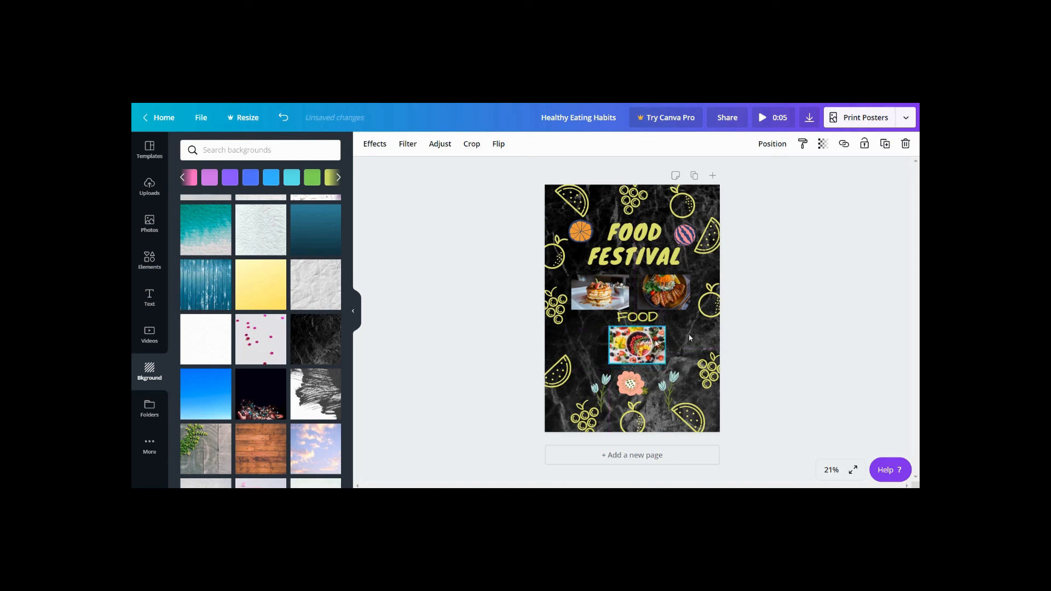
pyautogui.click(772, 321)
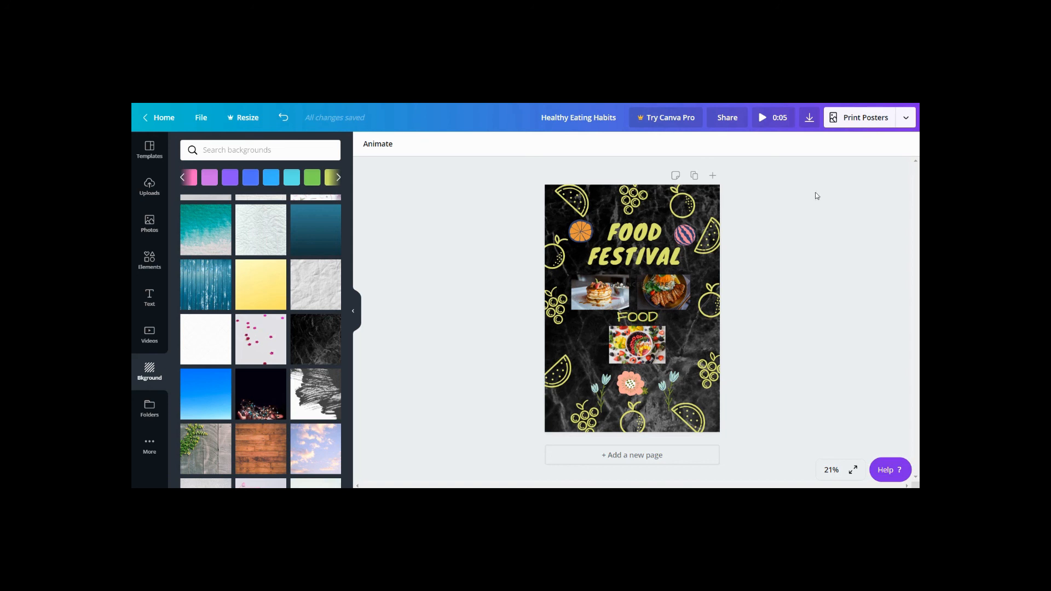
# Download the poster as a PNG image and dismiss the referral offer.
pyautogui.click(809, 118)
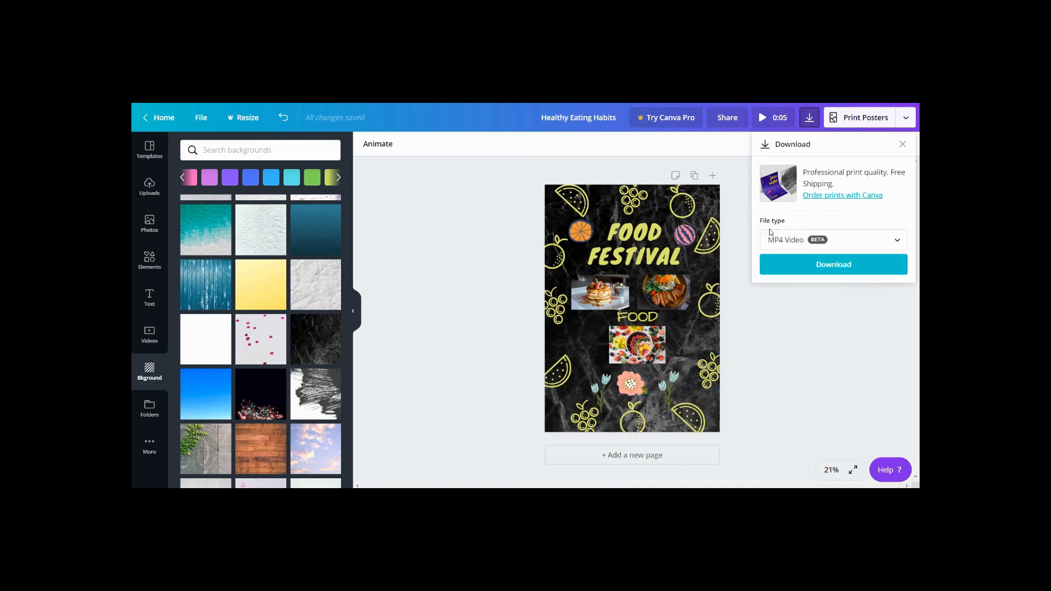
pyautogui.click(896, 242)
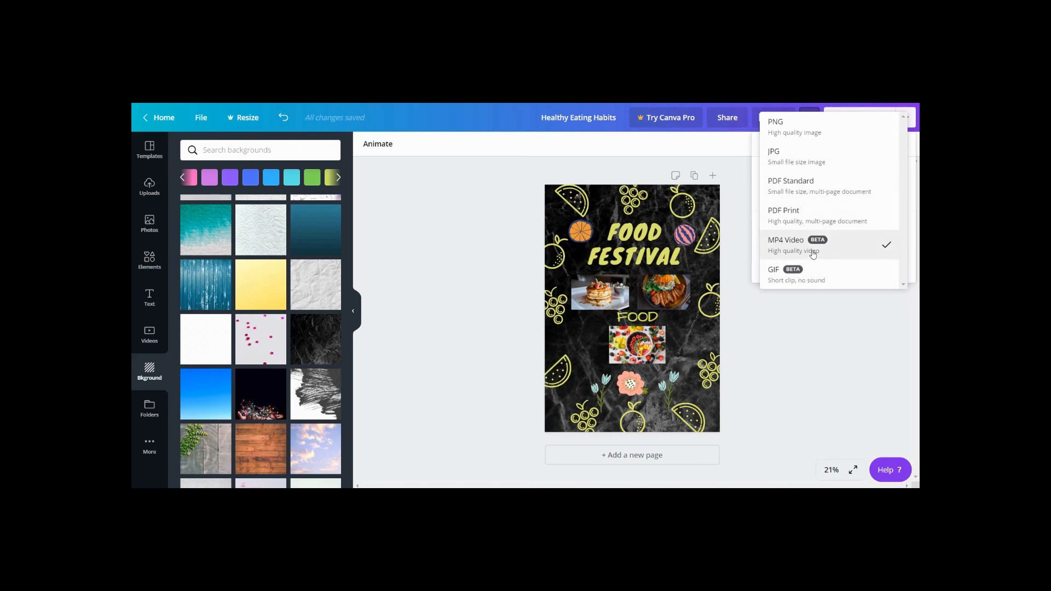
pyautogui.click(793, 133)
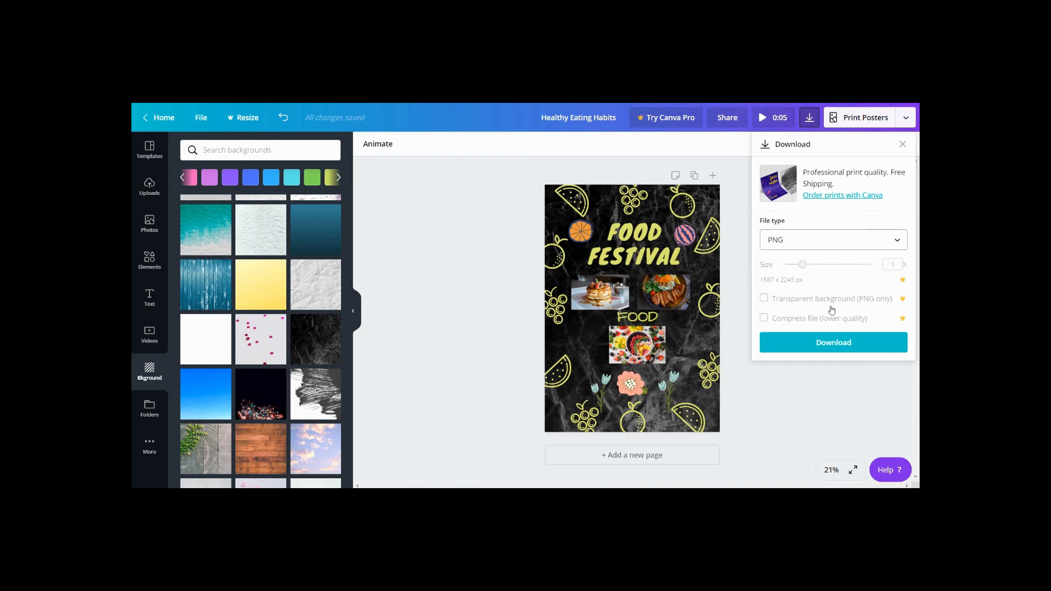
pyautogui.click(831, 344)
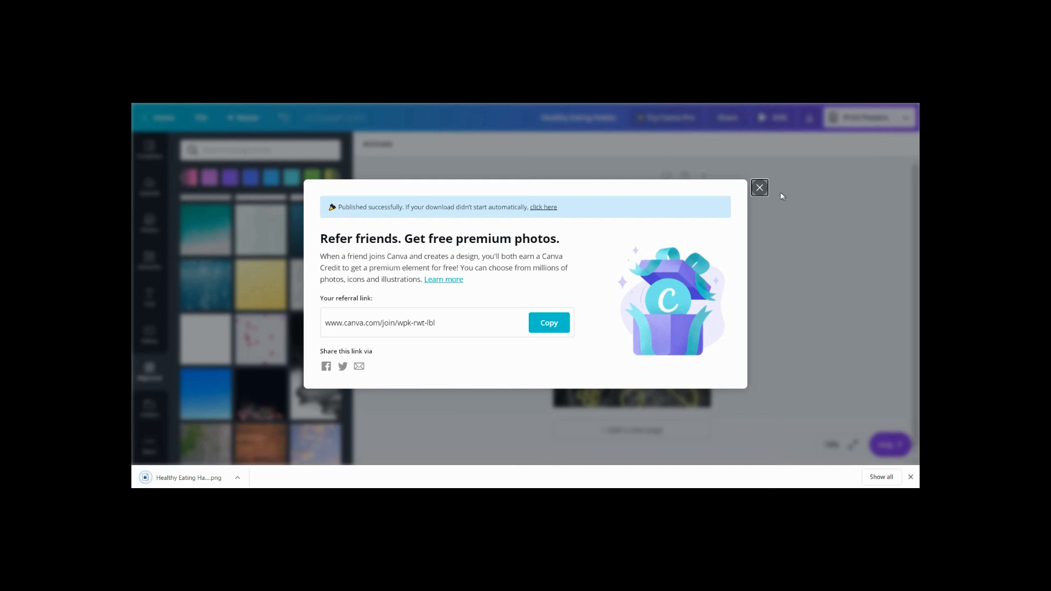
pyautogui.click(760, 188)
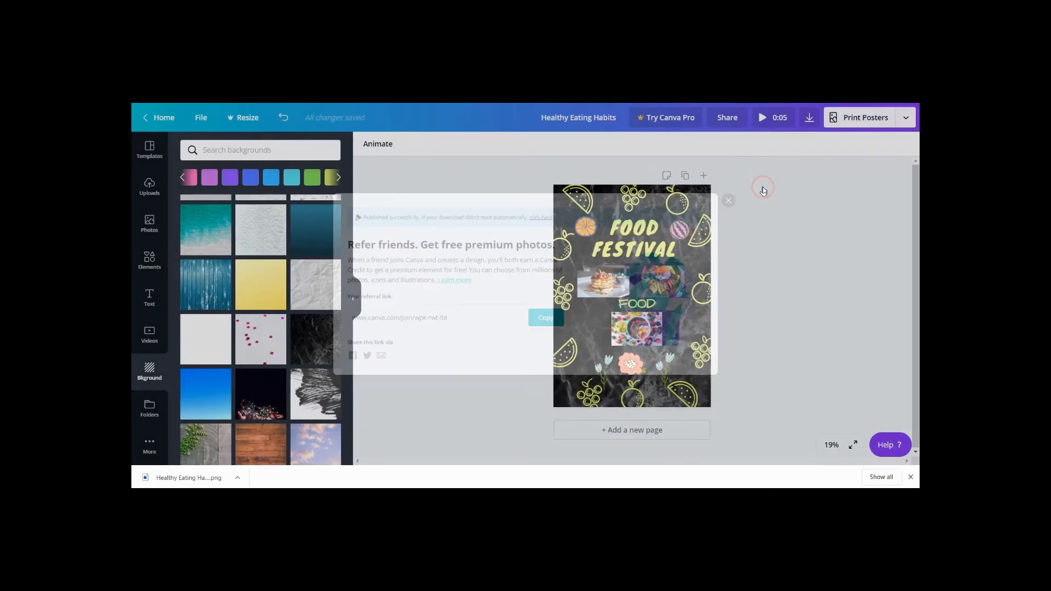
# Open the downloaded poster PNG in the image viewer and examine the poster and the save and file options offered for it.
pyautogui.click(179, 482)
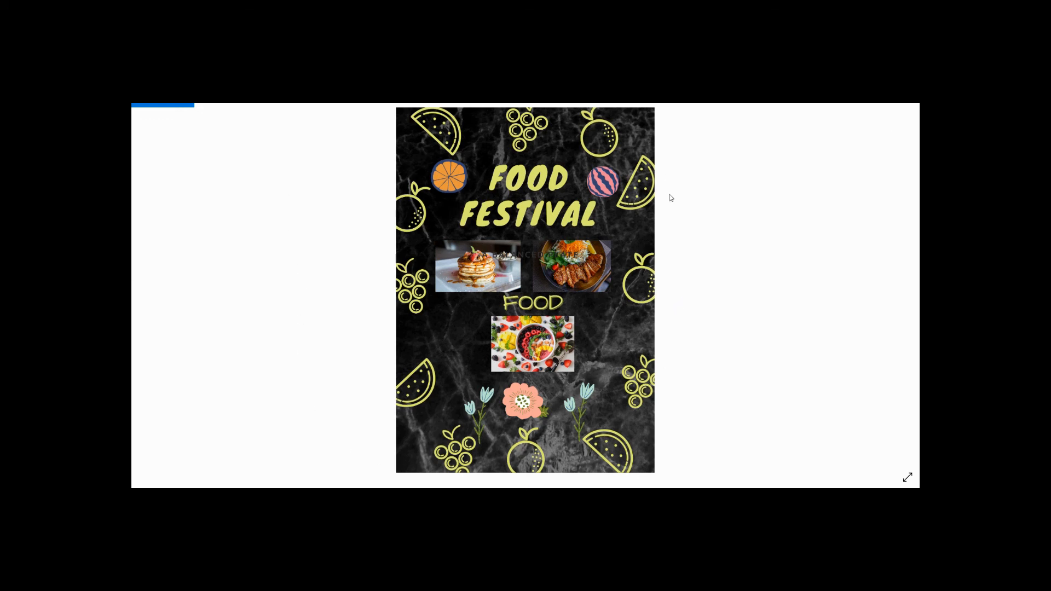
pyautogui.click(666, 163)
pyautogui.rightClick(666, 163)
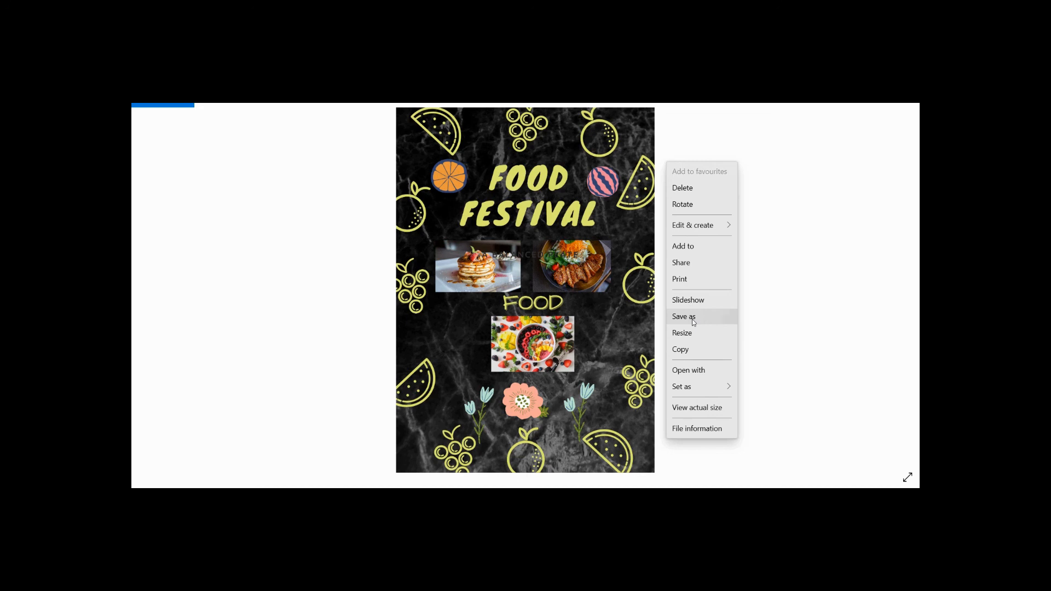
pyautogui.click(828, 222)
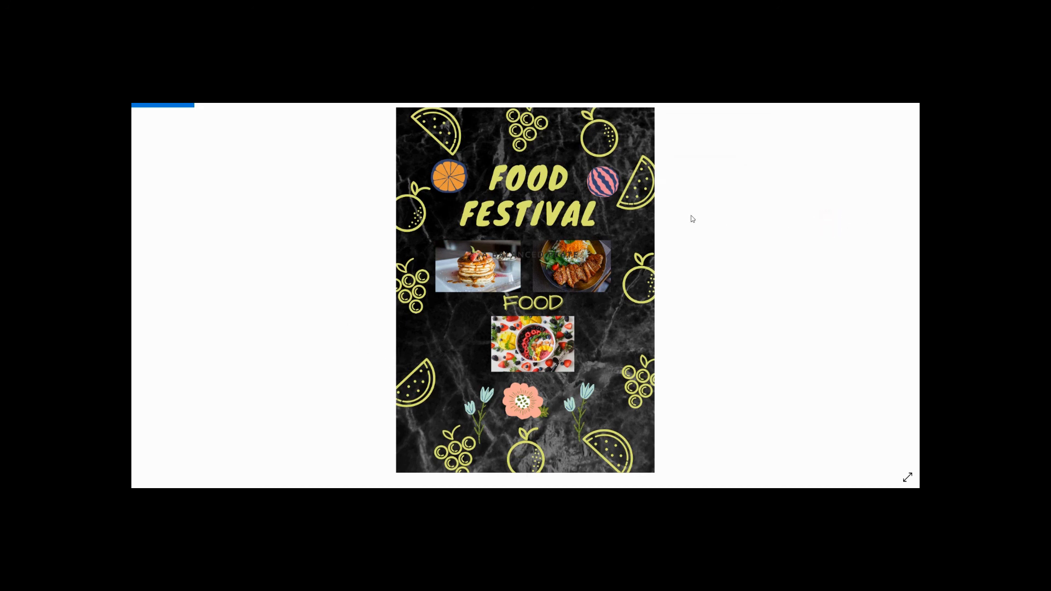